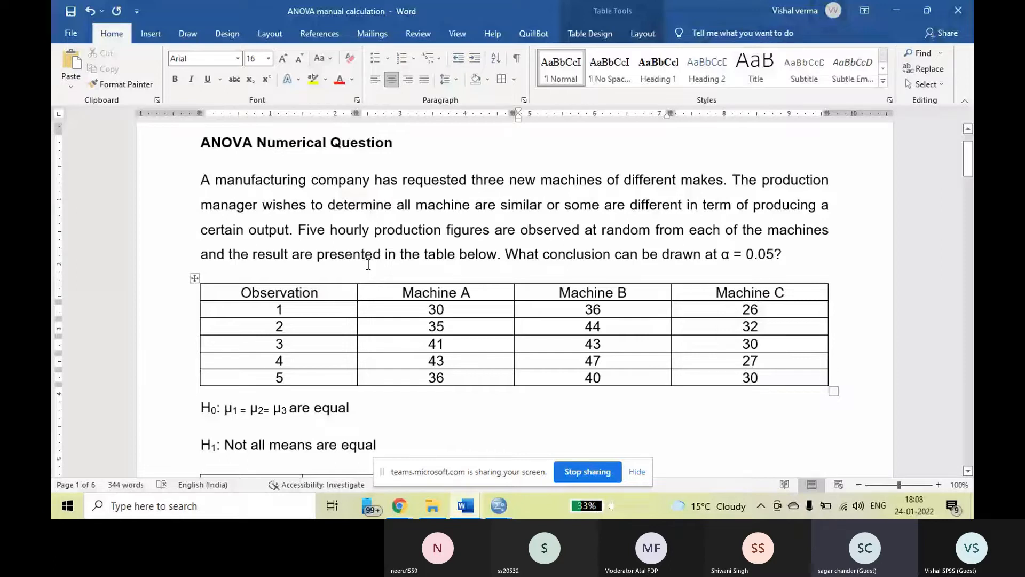
Colour the word "output" red in the question paragraph and mark the phrase "machines of different".
double_click(268, 230)
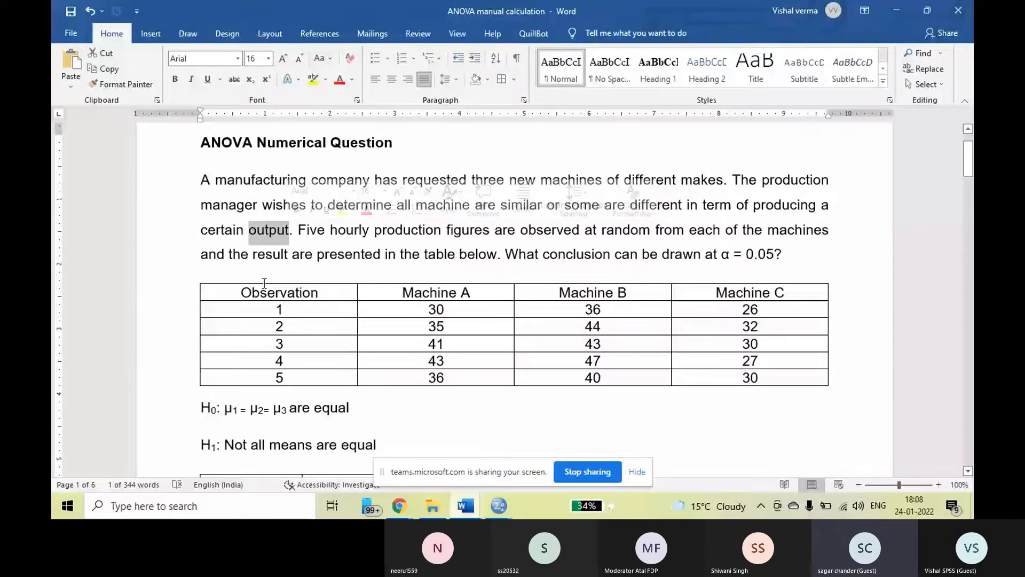
left_click_drag(542, 180, 653, 181)
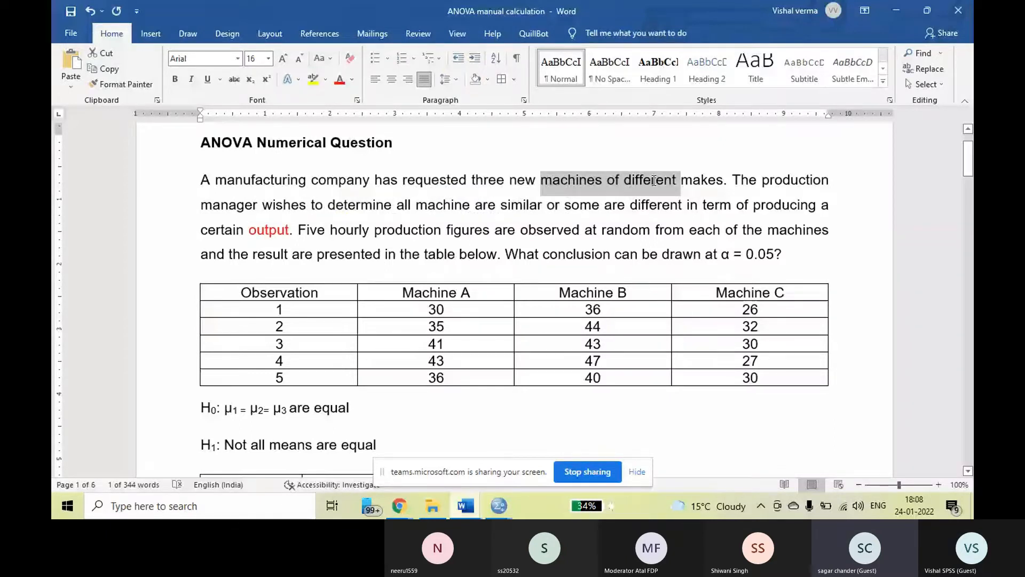
scroll(585, 319, "down", 2)
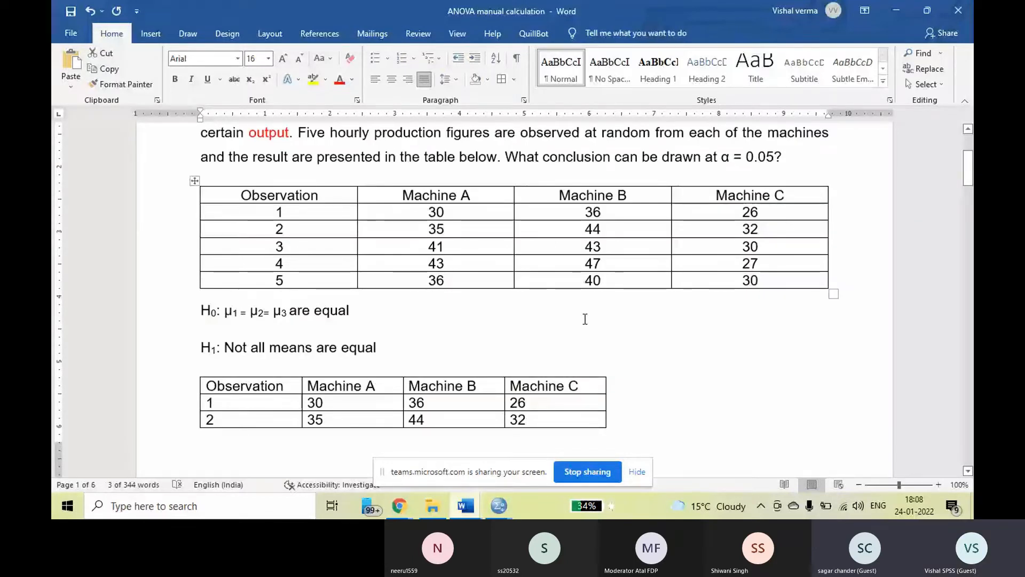
AutoFit the observation table below the H1 hypothesis to the window width.
left_click(552, 328)
scroll(551, 328, "down", 3)
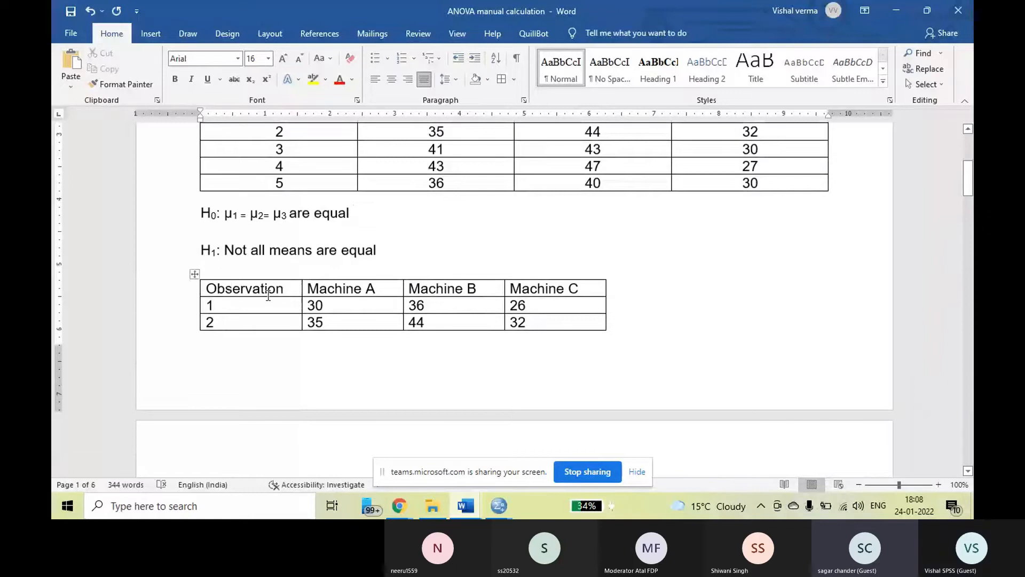
left_click(194, 273)
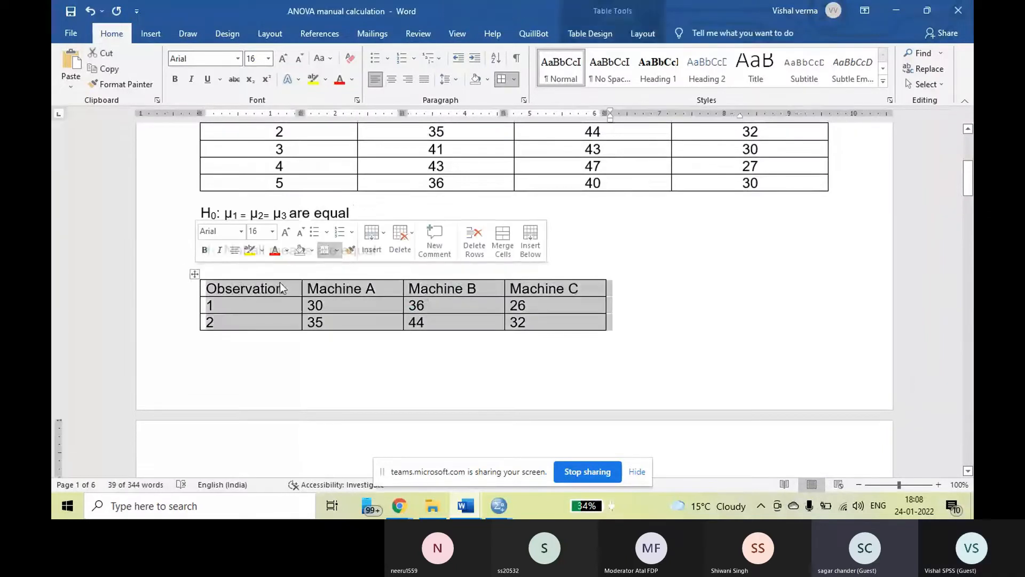
right_click(281, 289)
mouse_move(343, 209)
left_click(462, 228)
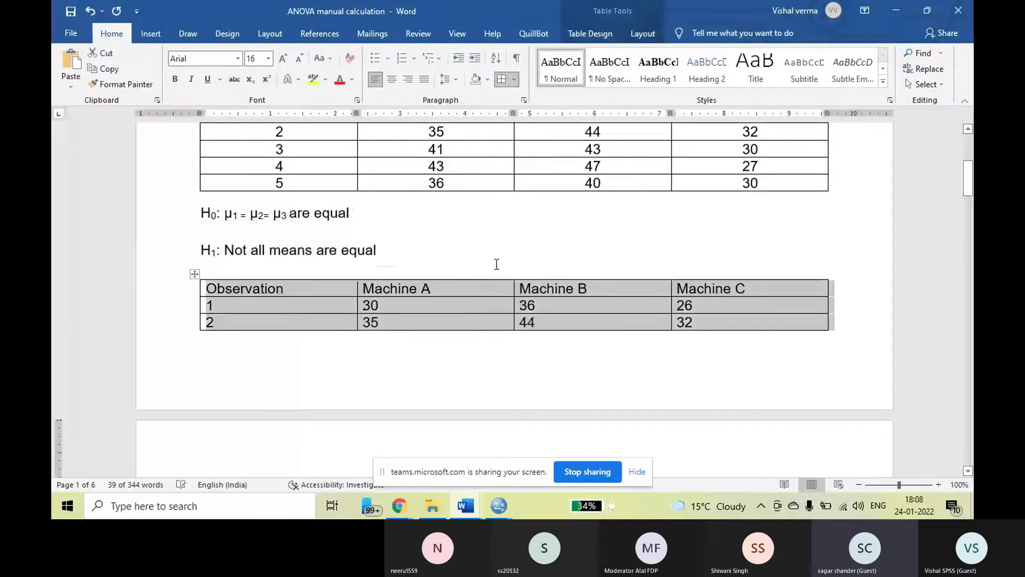
Insert three blank lines after "H1: Not all means are equal" so the whole observation table starts on the next page.
scroll(500, 276, "down", 4)
scroll(499, 276, "down", 3)
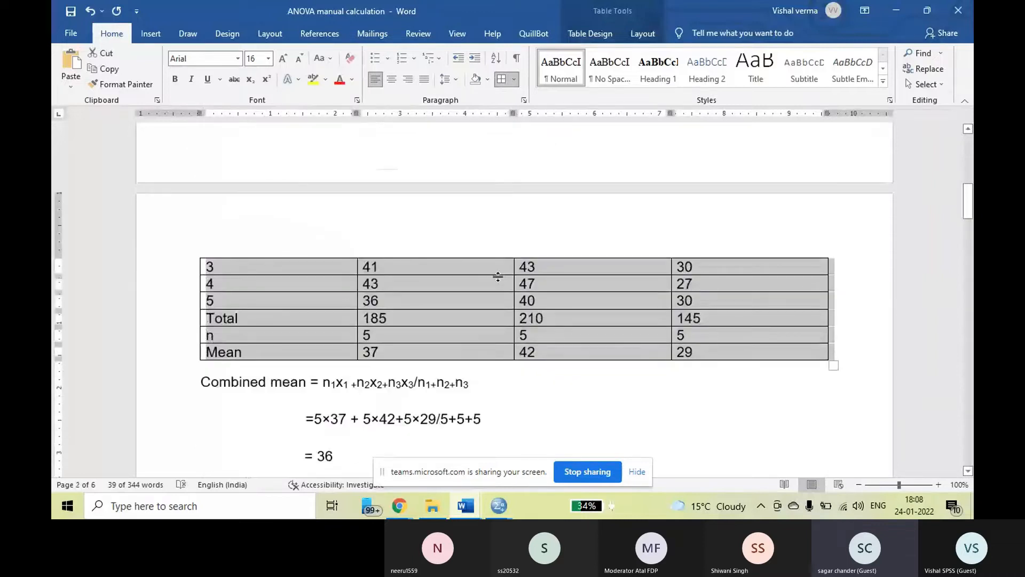
scroll(498, 276, "down", 10)
scroll(499, 276, "down", 1)
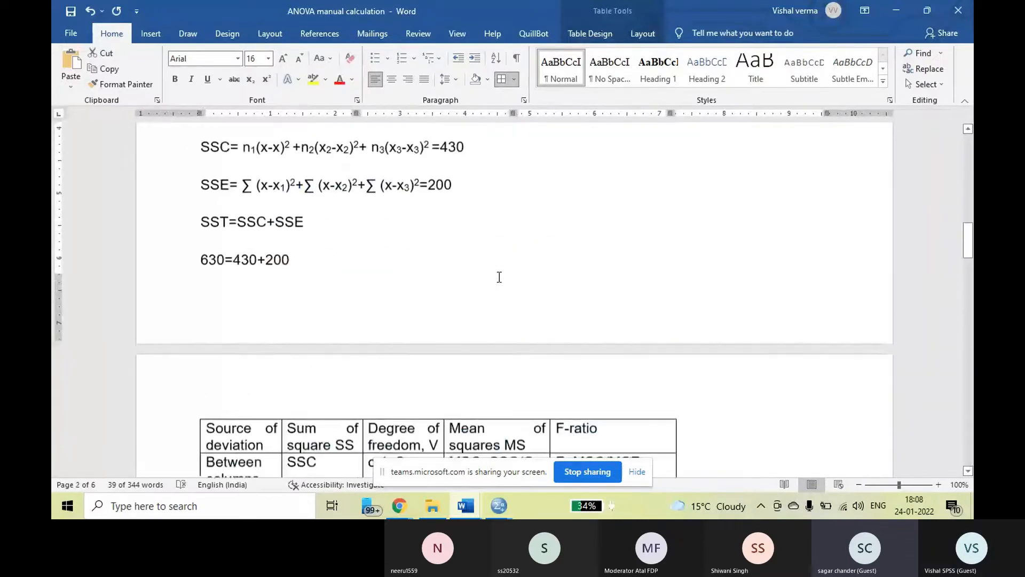
scroll(500, 275, "up", 15)
scroll(530, 289, "up", 3)
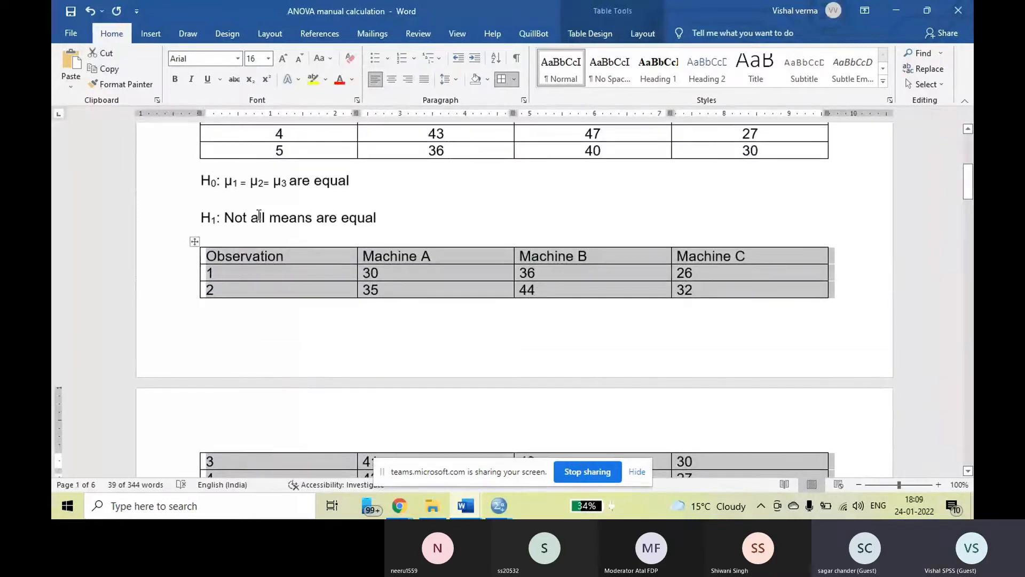
left_click(389, 220)
key("Return")
key("Return")
key("Return")
key("Return")
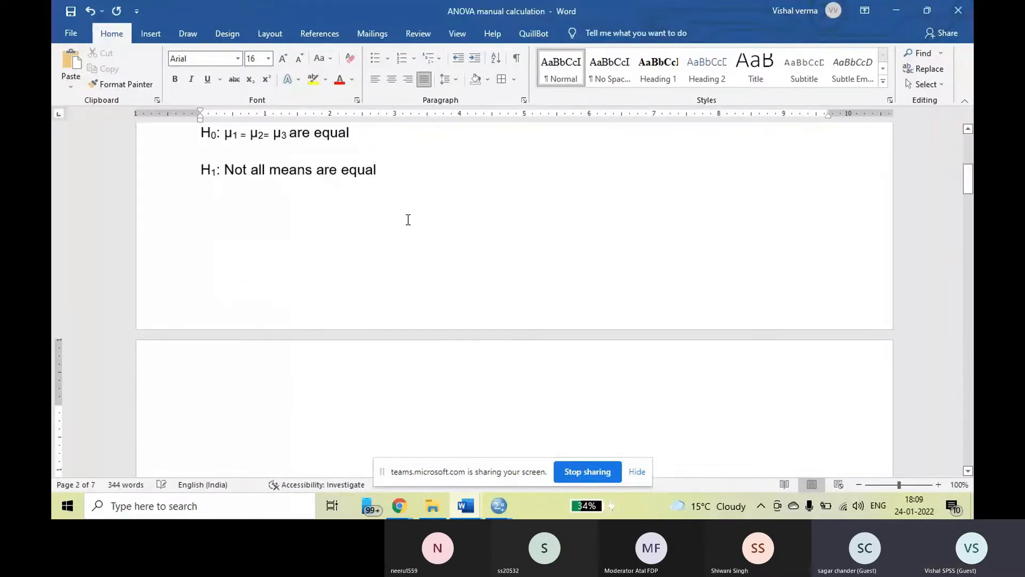
Centre the text in all cells of the observation table with the Total, n and Mean rows.
scroll(425, 283, "down", 4)
scroll(425, 283, "down", 4)
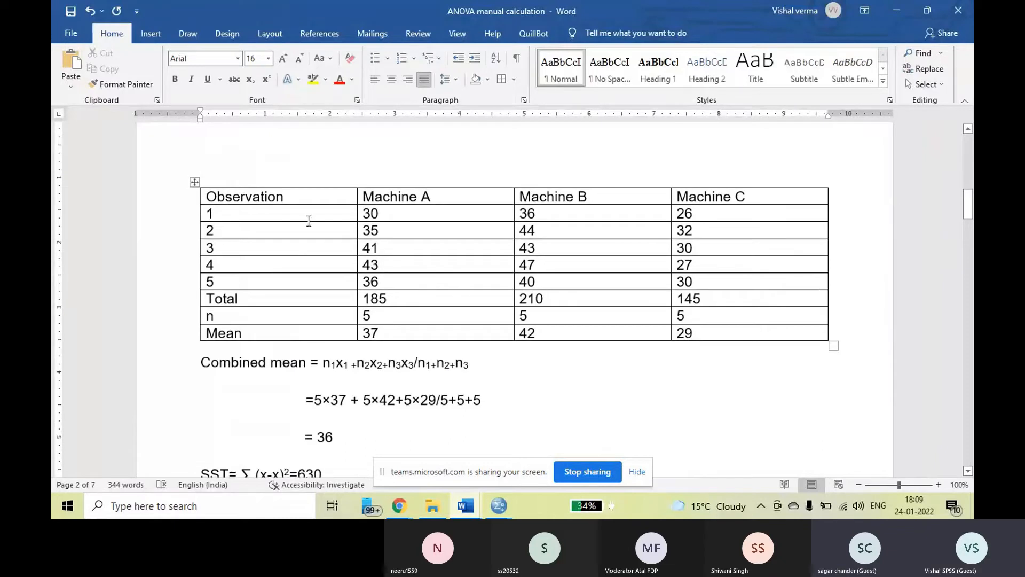
left_click_drag(195, 184, 728, 330)
key("ctrl+e")
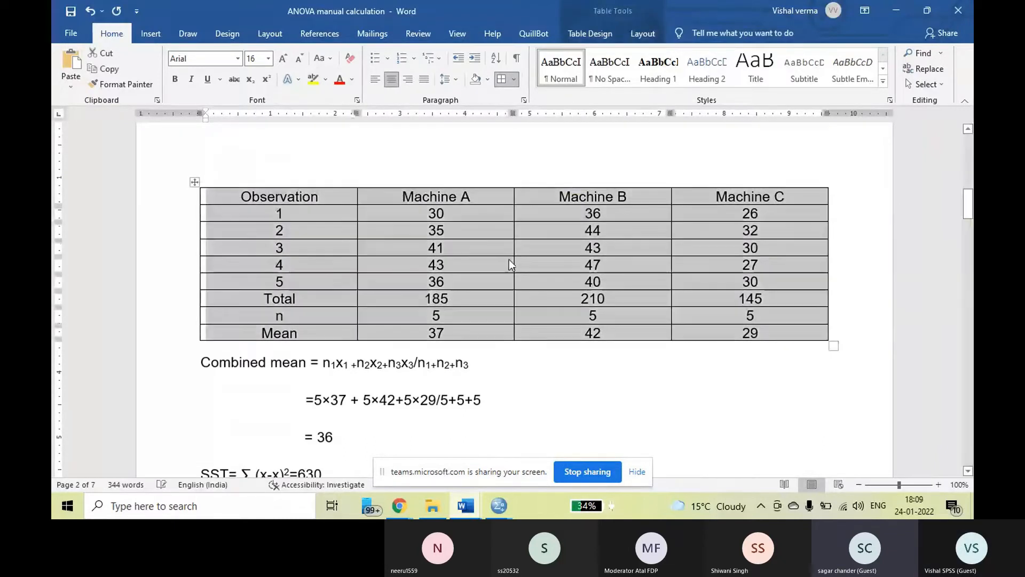
left_click(509, 260)
AutoFit the "Source of deviation" table to the window width and make its header row bold.
scroll(510, 260, "down", 1)
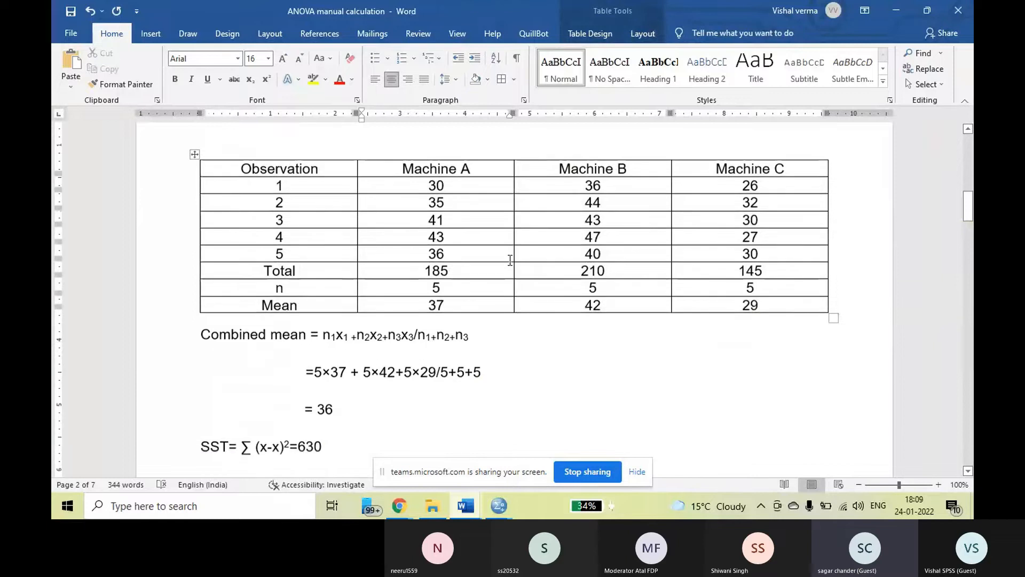
scroll(510, 260, "down", 15)
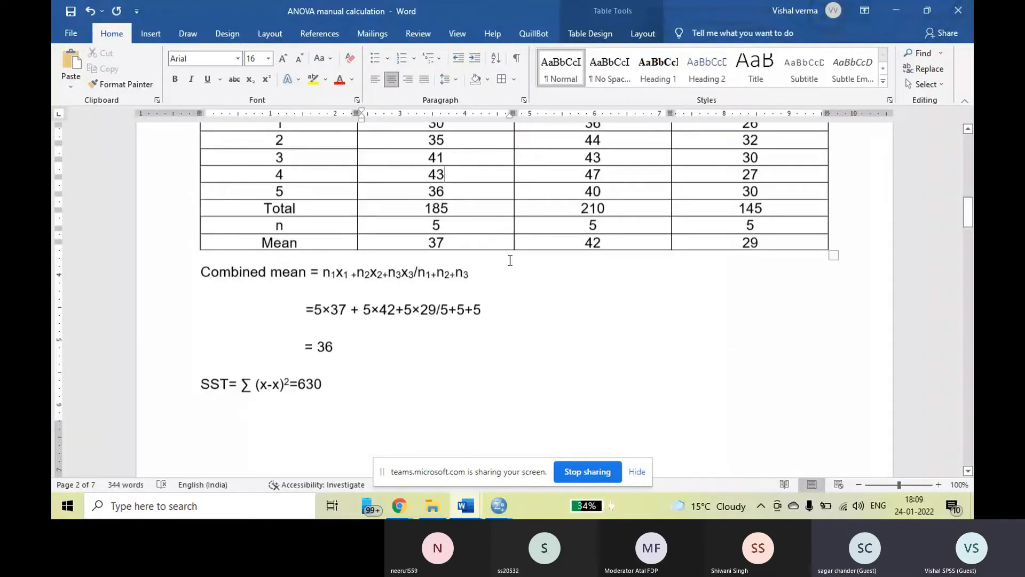
scroll(505, 260, "down", 3)
left_click_drag(208, 169, 596, 339)
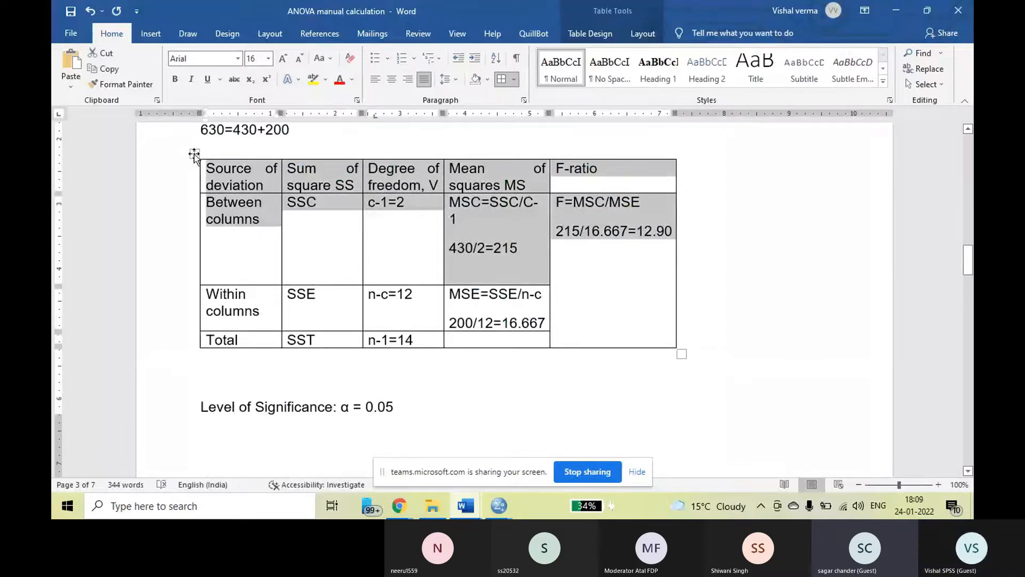
left_click(195, 154)
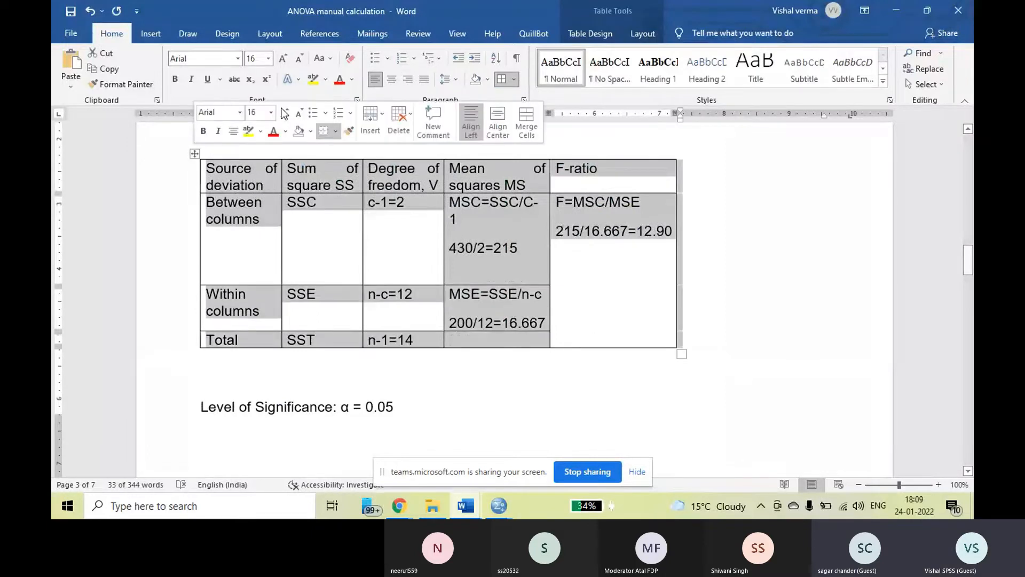
right_click(409, 178)
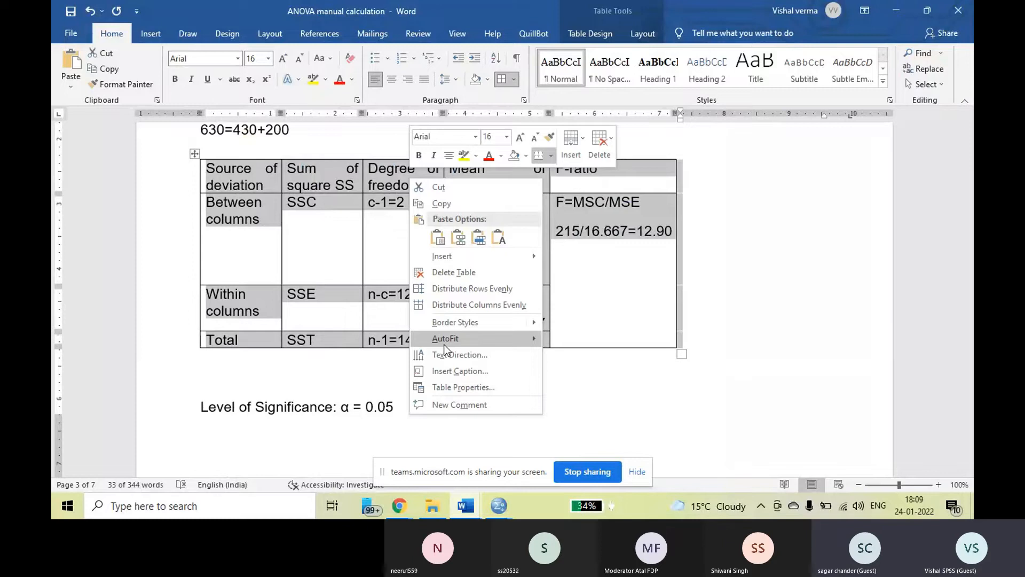
left_click(586, 355)
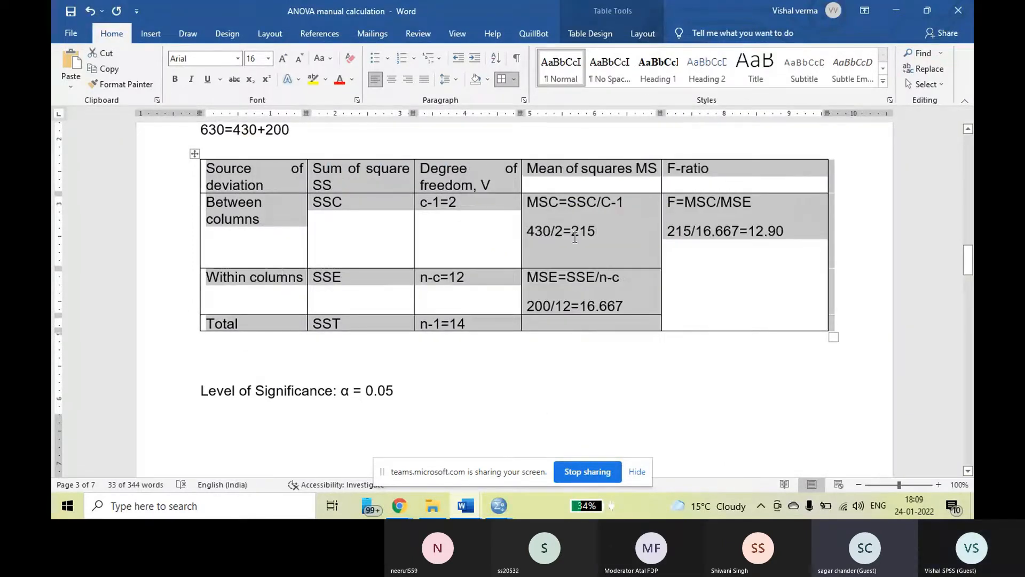
left_click(574, 237)
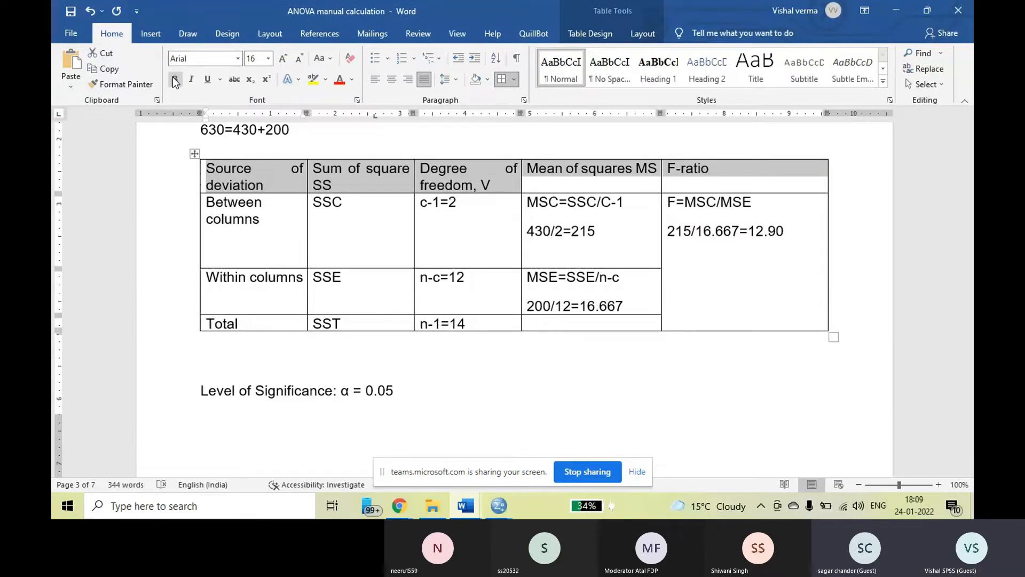
left_click(174, 80)
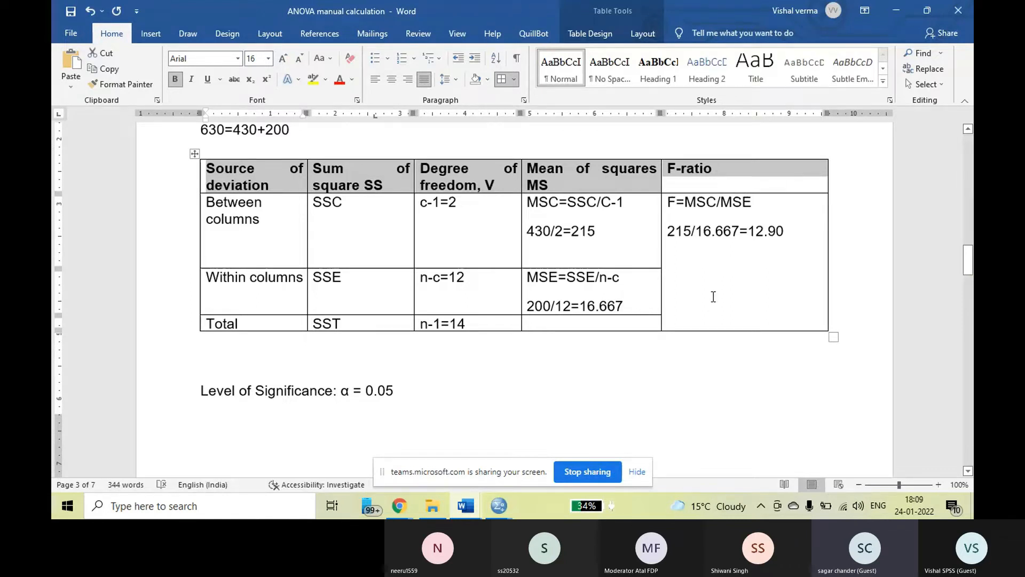
Colour the critical F value 3.885 under "Test Statistic: F" green.
scroll(710, 297, "down", 5)
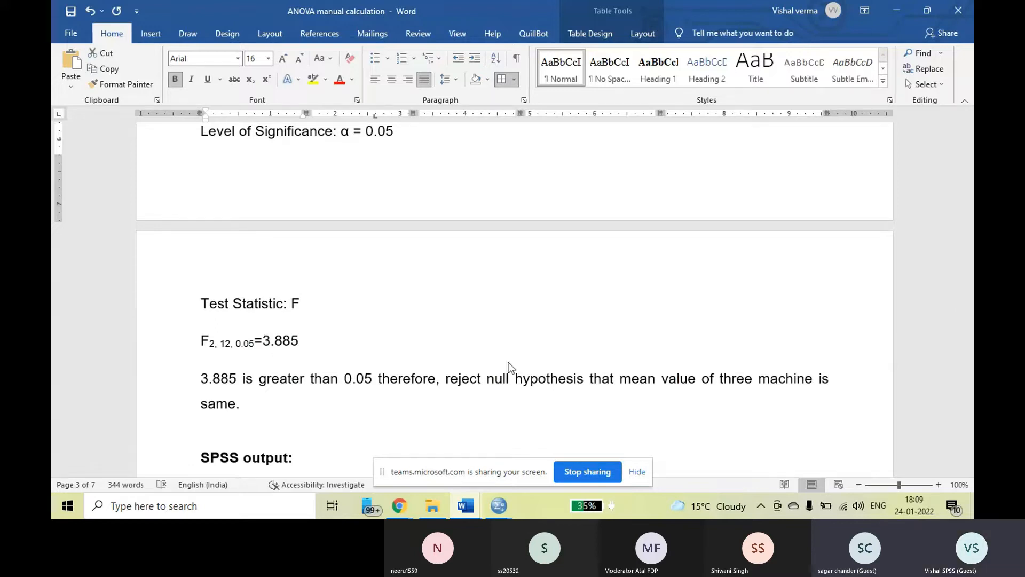
left_click_drag(263, 347, 300, 342)
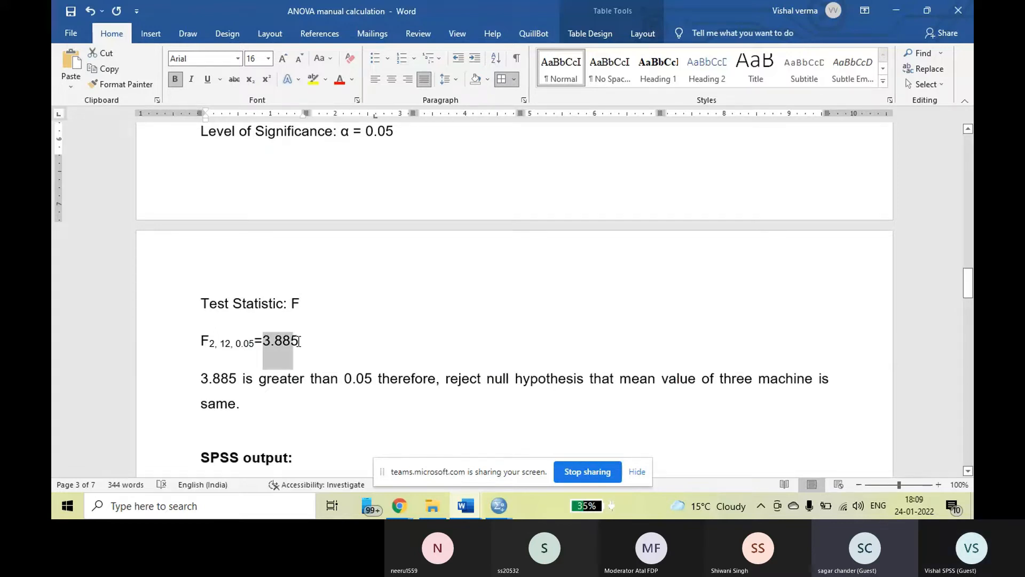
left_click(353, 81)
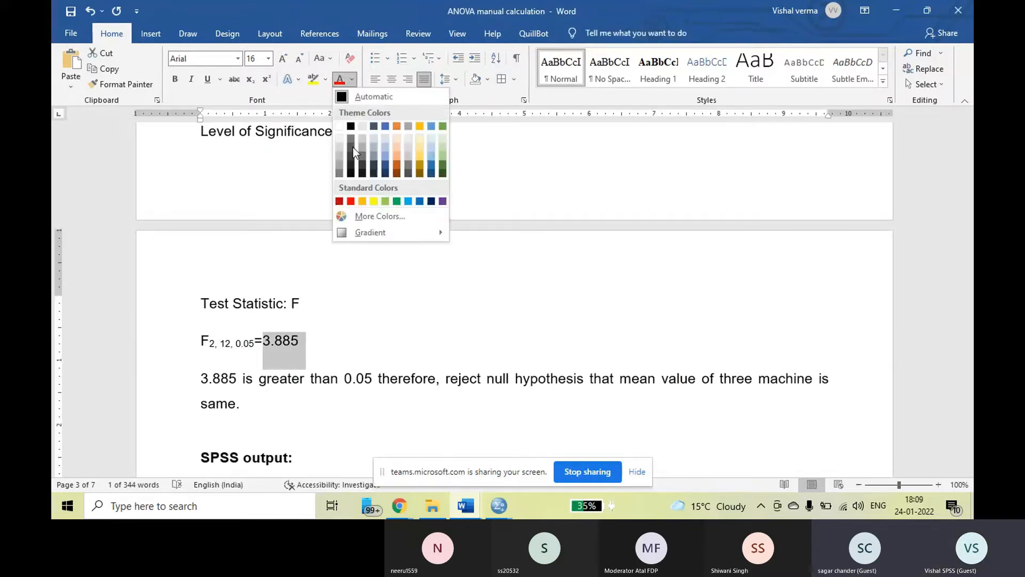
left_click(388, 201)
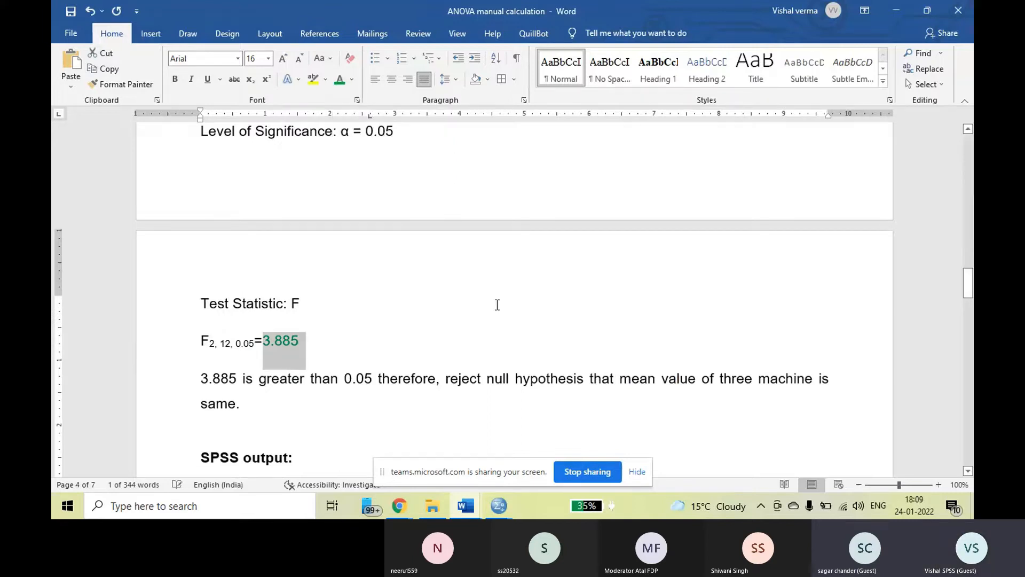
Colour the calculated F-ratio 12.90 in the "Source of deviation" table red.
scroll(497, 303, "up", 5)
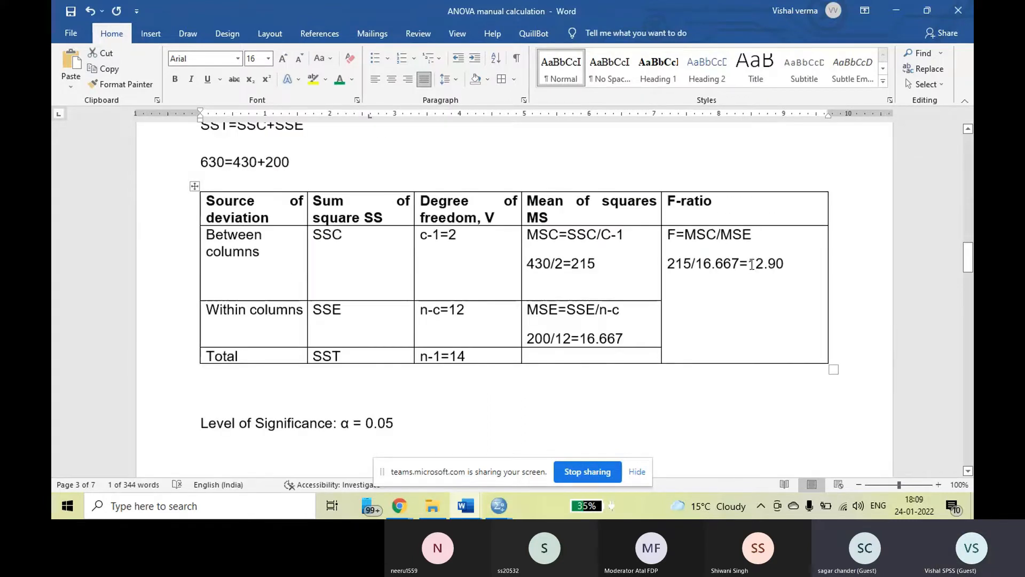
left_click_drag(748, 264, 785, 264)
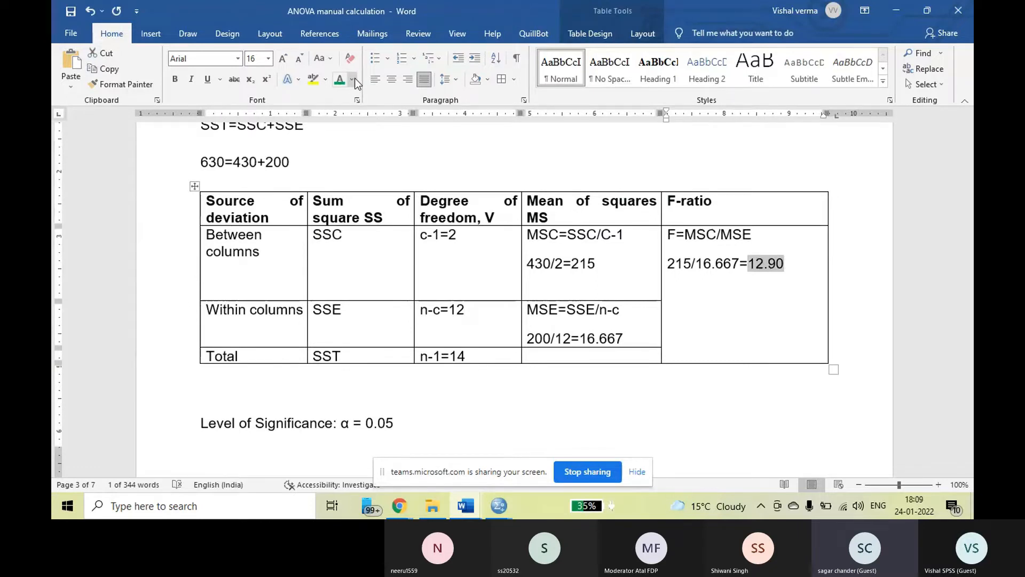
left_click(340, 80)
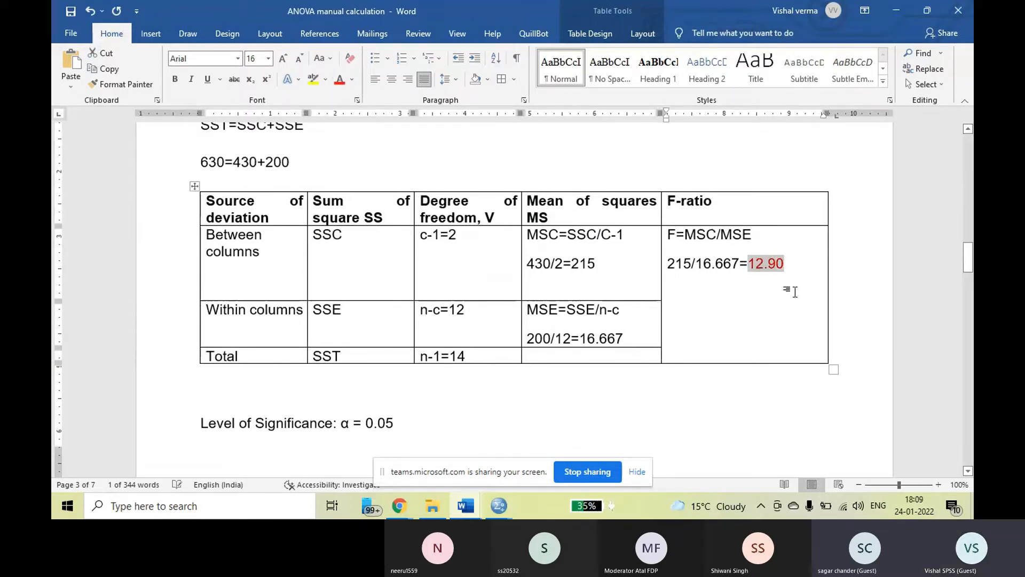
left_click(794, 292)
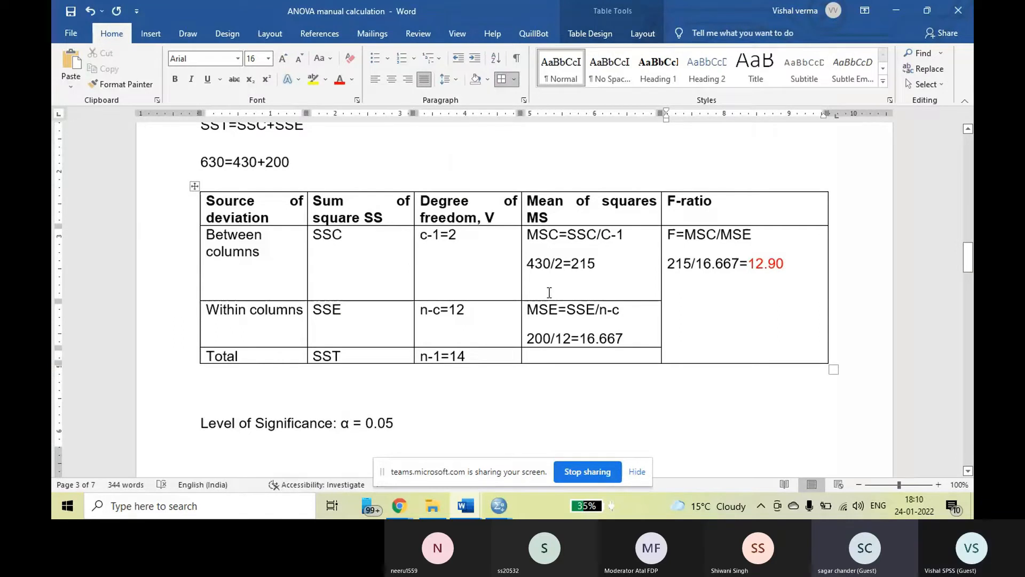
Review the significance level and test statistic, then examine the Between Groups F value in the SPSS ANOVA output.
scroll(549, 292, "down", 2)
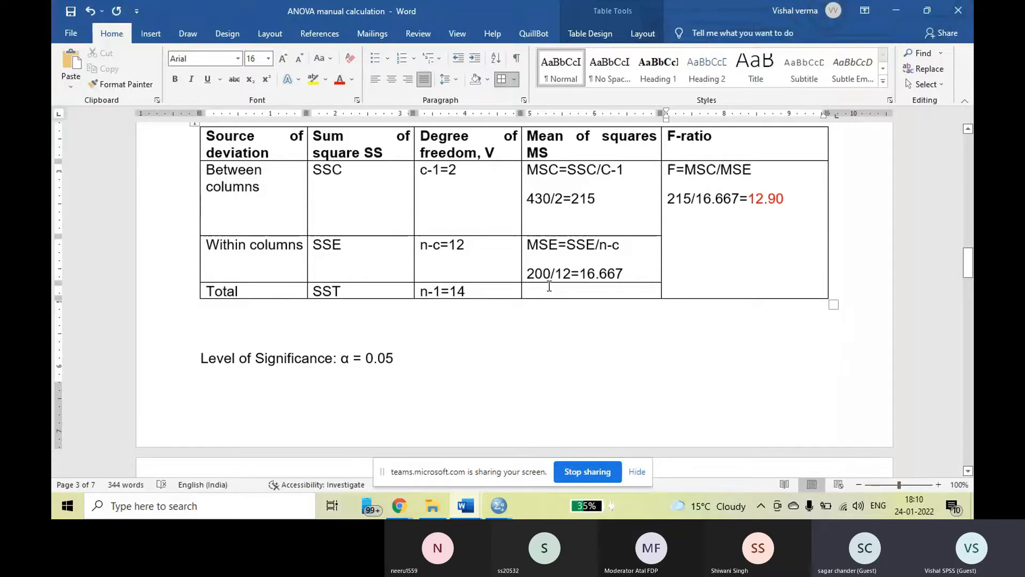
scroll(549, 286, "down", 1)
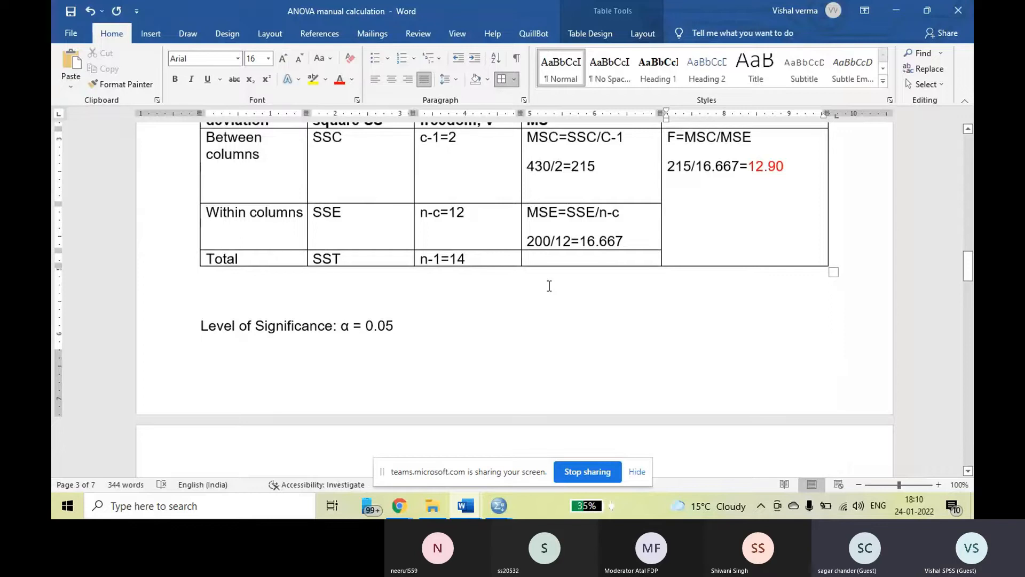
scroll(549, 286, "down", 10)
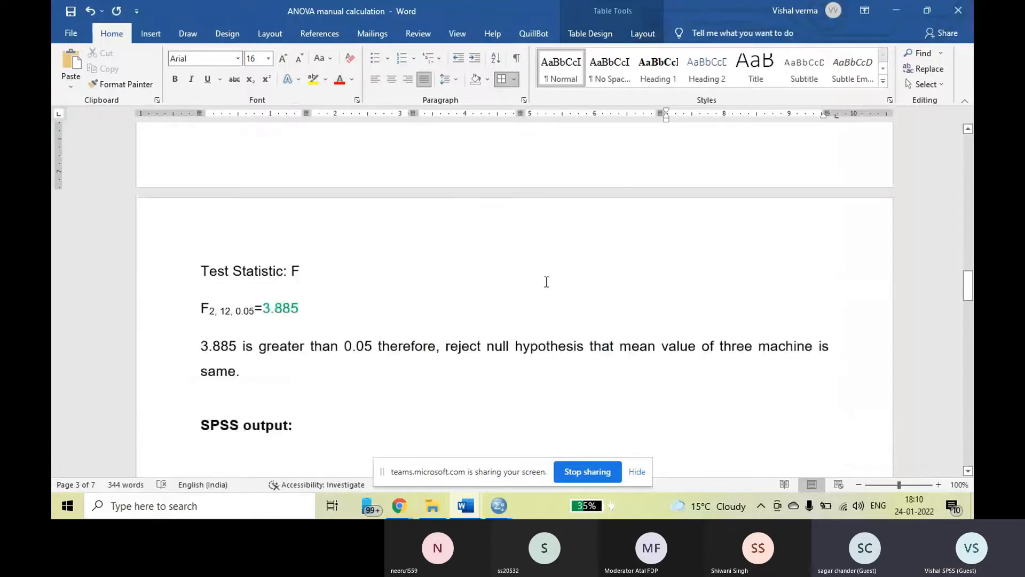
scroll(546, 282, "down", 4)
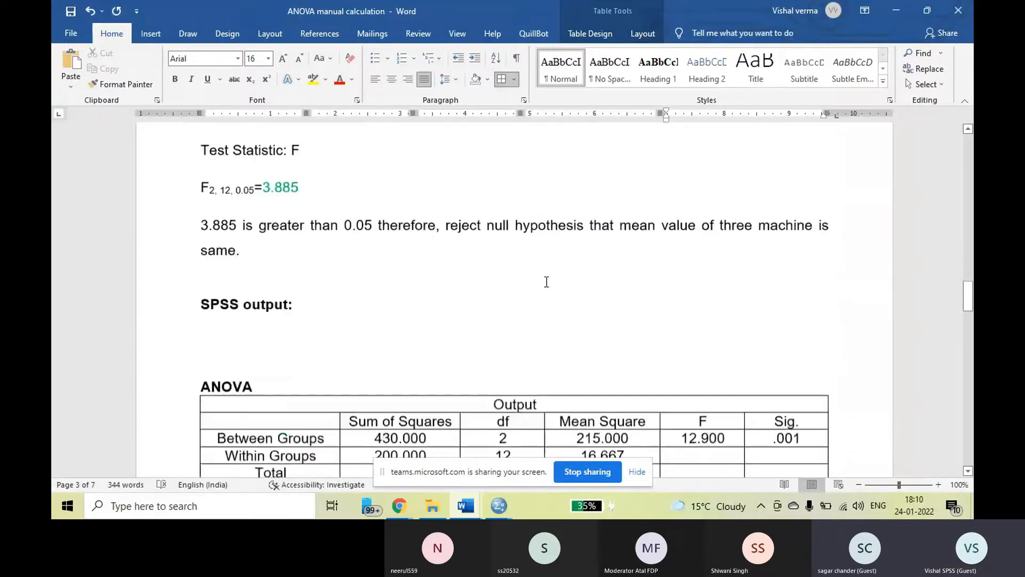
scroll(534, 282, "down", 3)
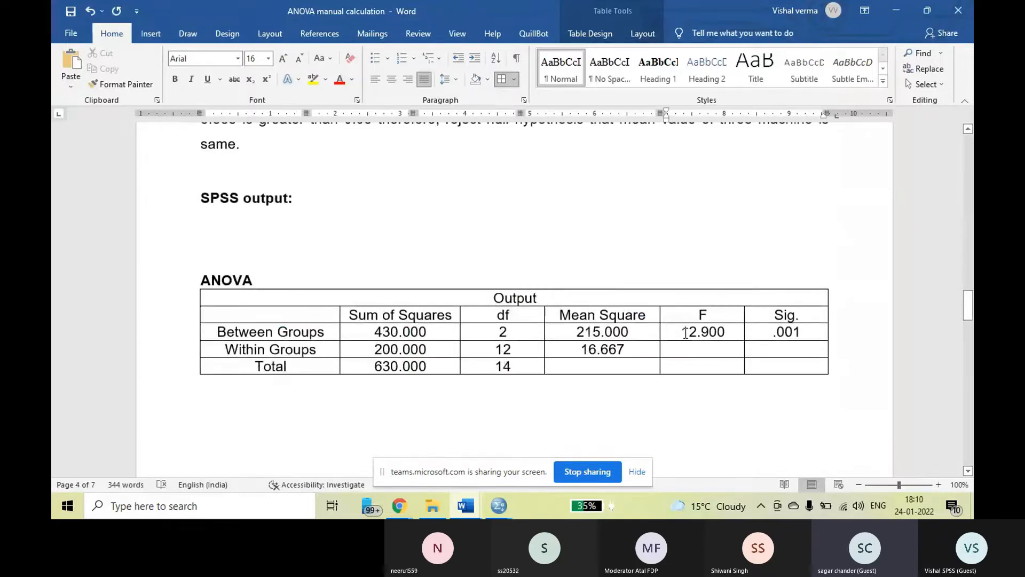
left_click_drag(683, 332, 728, 333)
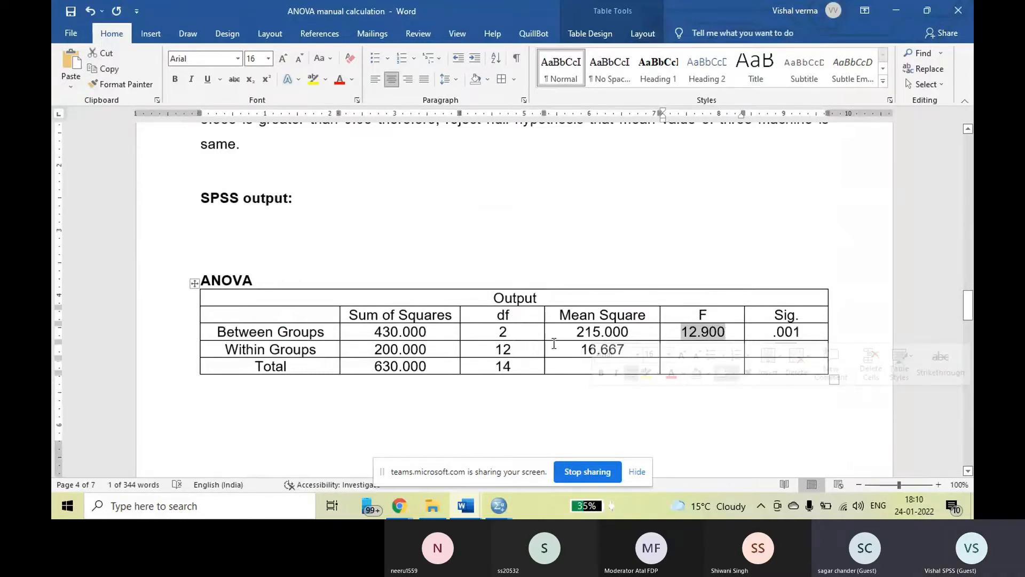
Compare the Between Groups mean square in the SPSS output with the manually calculated MSC in the "Source of deviation" table.
left_click_drag(577, 332, 601, 333)
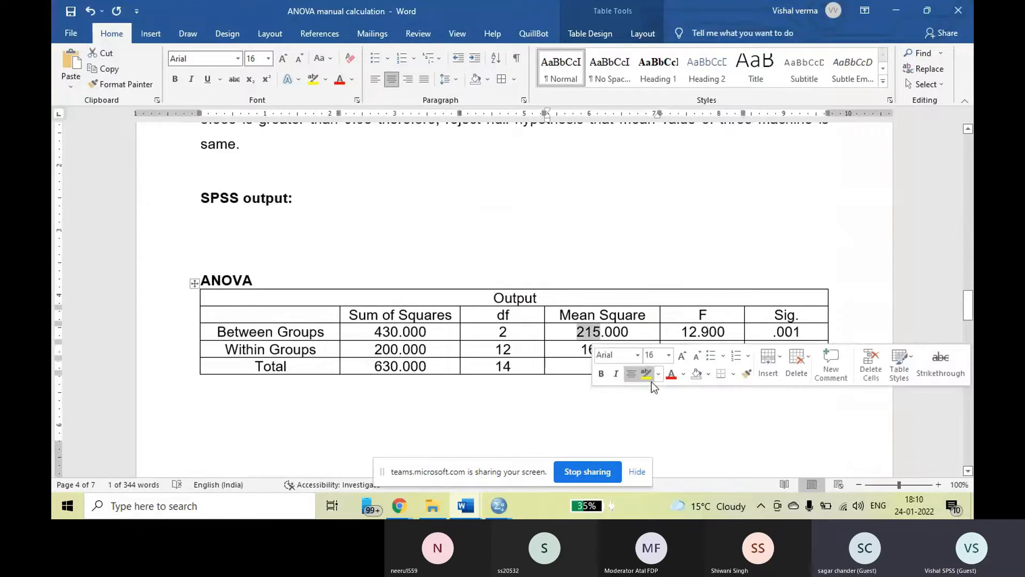
scroll(614, 418, "up", 2)
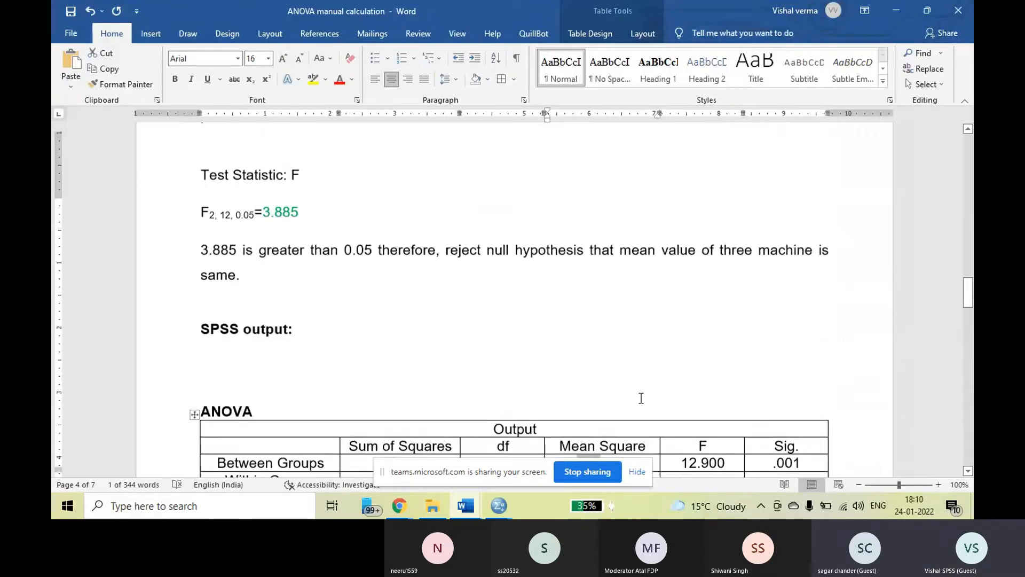
scroll(641, 396, "up", 8)
left_click_drag(571, 264, 597, 266)
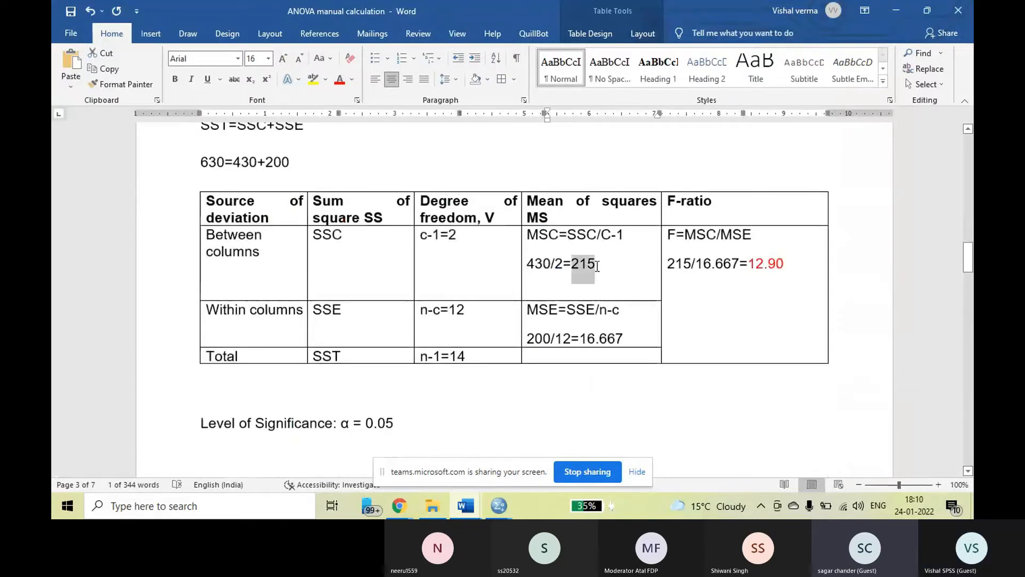
Compare the Within Groups mean square in the SPSS output with the manually calculated MSE in the "Source of deviation" table.
scroll(561, 414, "down", 3)
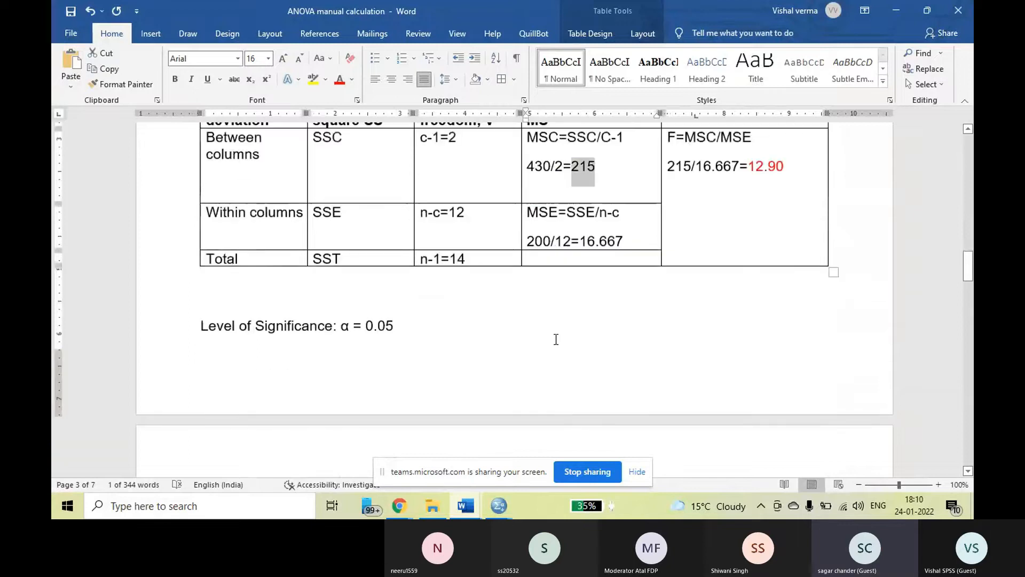
scroll(559, 340, "down", 2)
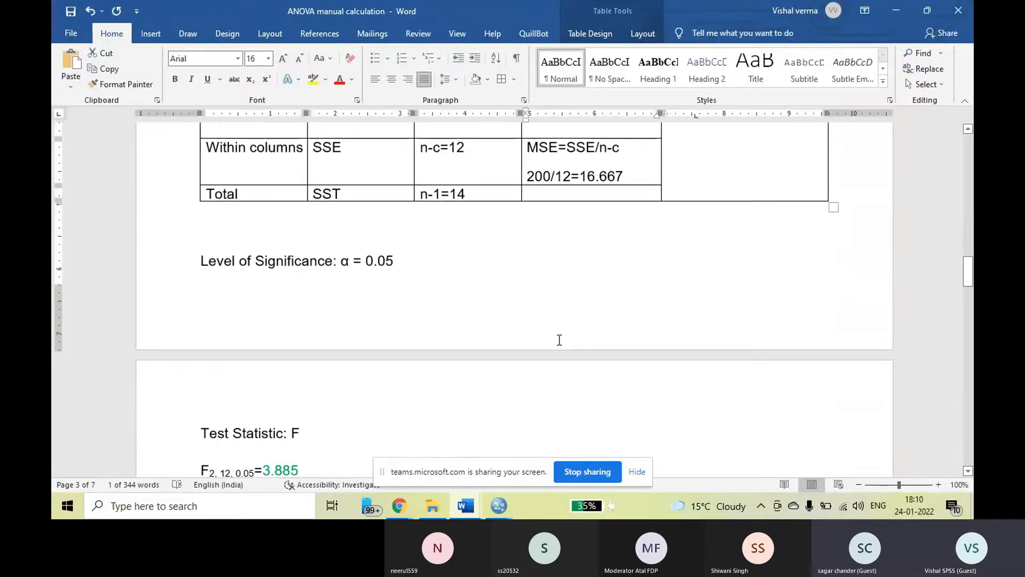
scroll(559, 340, "down", 4)
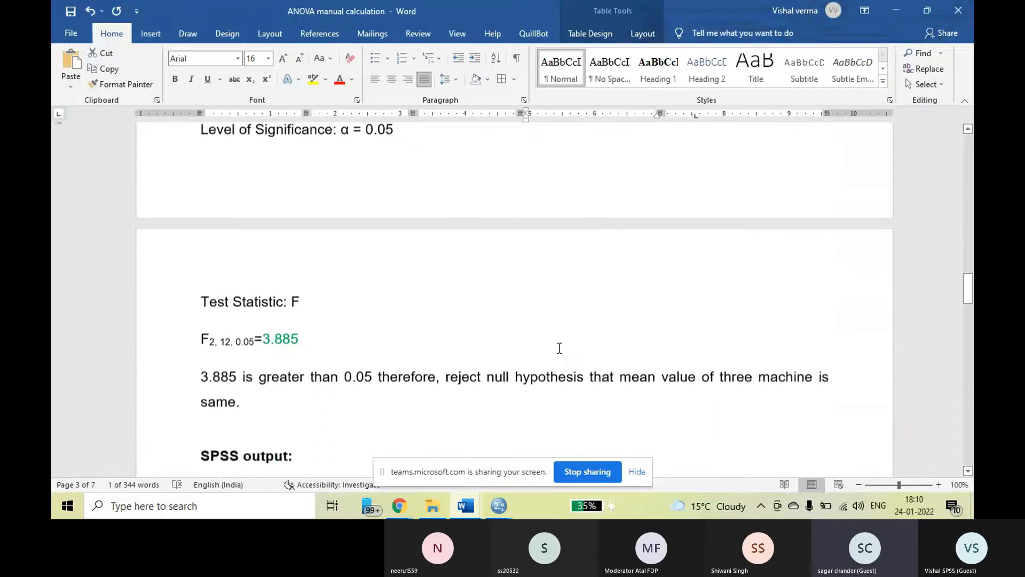
scroll(559, 348, "down", 9)
double_click(592, 318)
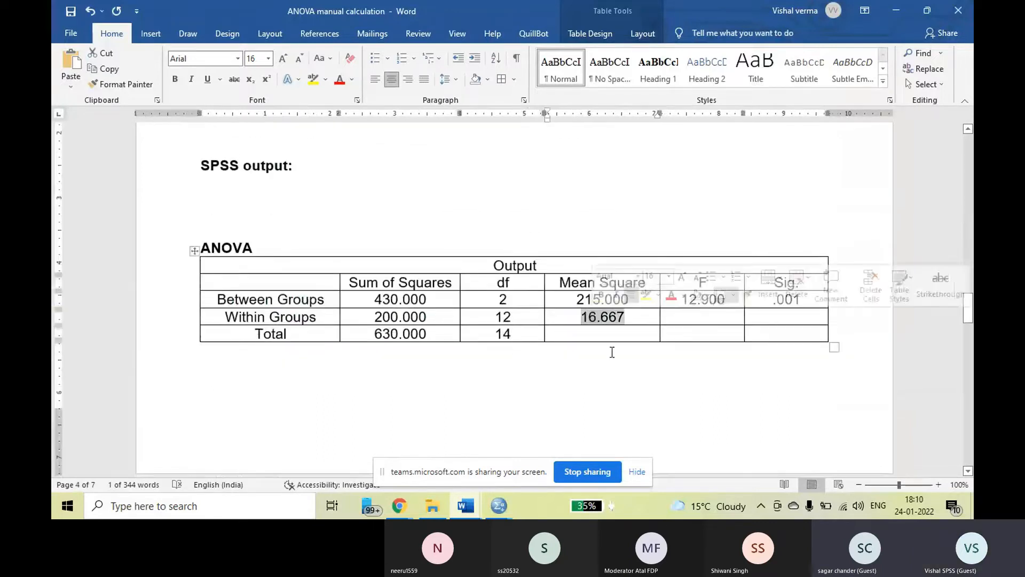
scroll(612, 352, "up", 12)
scroll(655, 399, "up", 4)
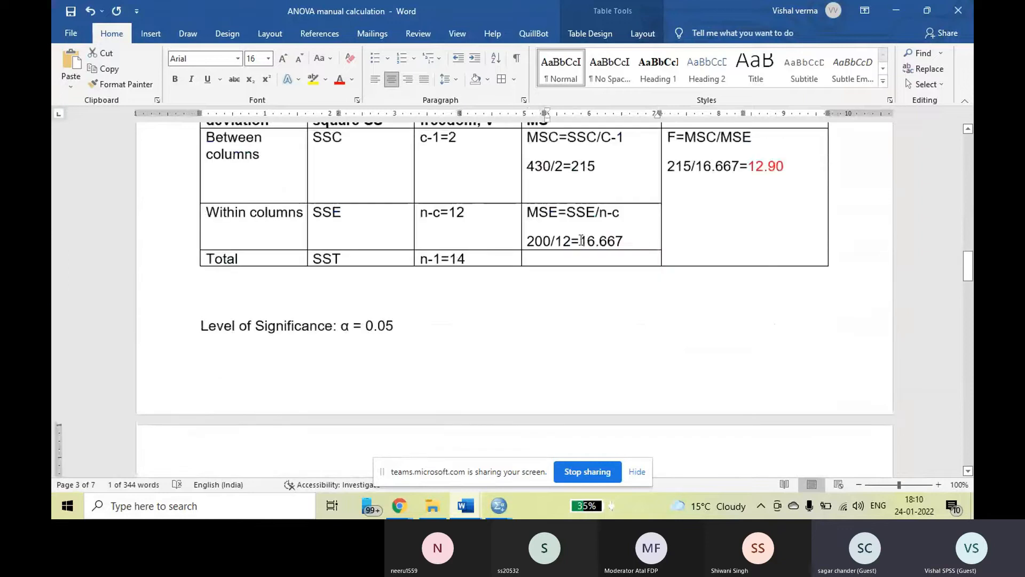
double_click(601, 241)
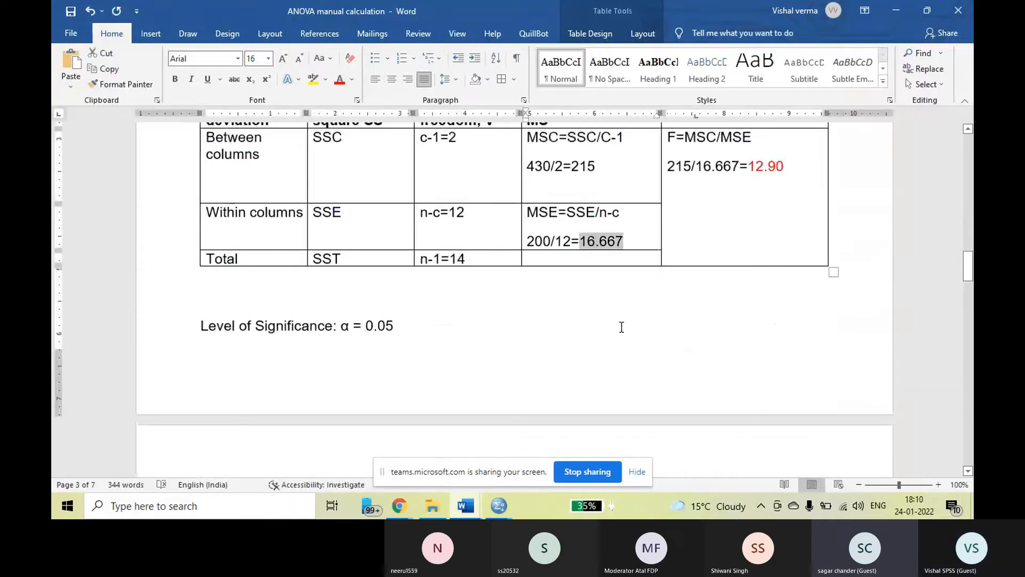
scroll(619, 328, "down", 5)
scroll(604, 333, "down", 7)
double_click(602, 381)
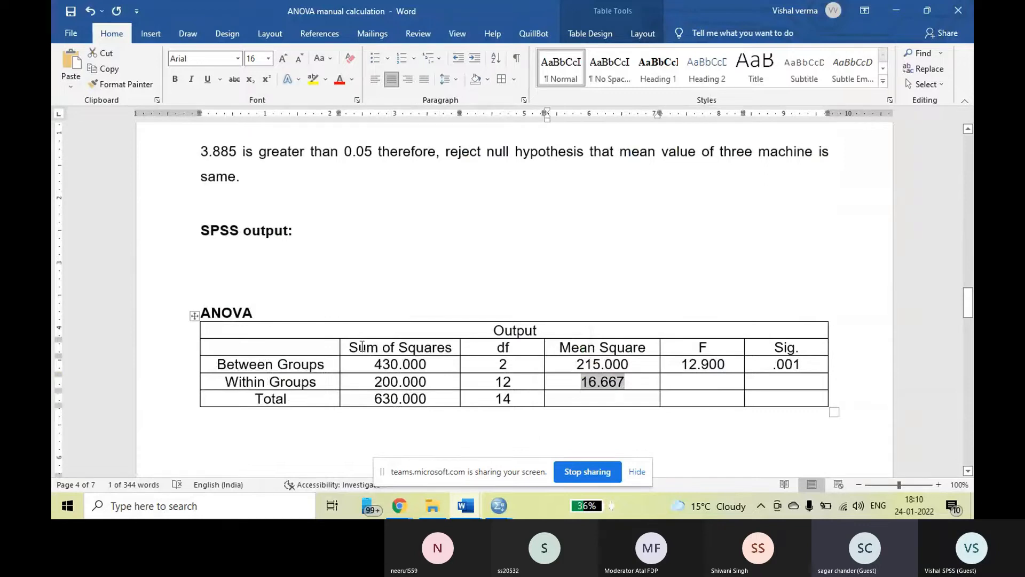
Compare the manual SSC and SSE results with the Between Groups and Within Groups sums of squares in the SPSS output.
scroll(442, 370, "up", 5)
scroll(442, 371, "up", 7)
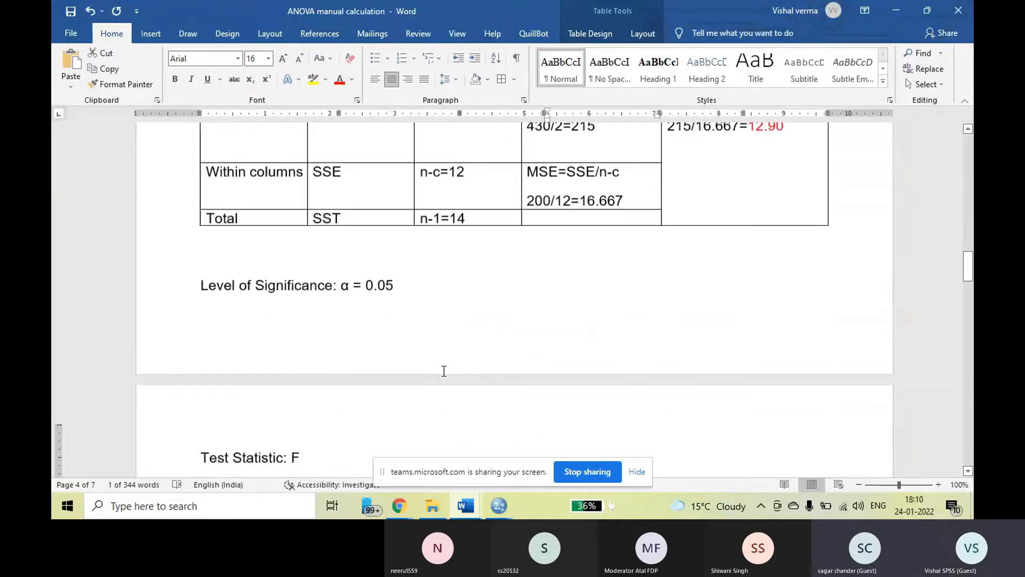
scroll(442, 369, "up", 5)
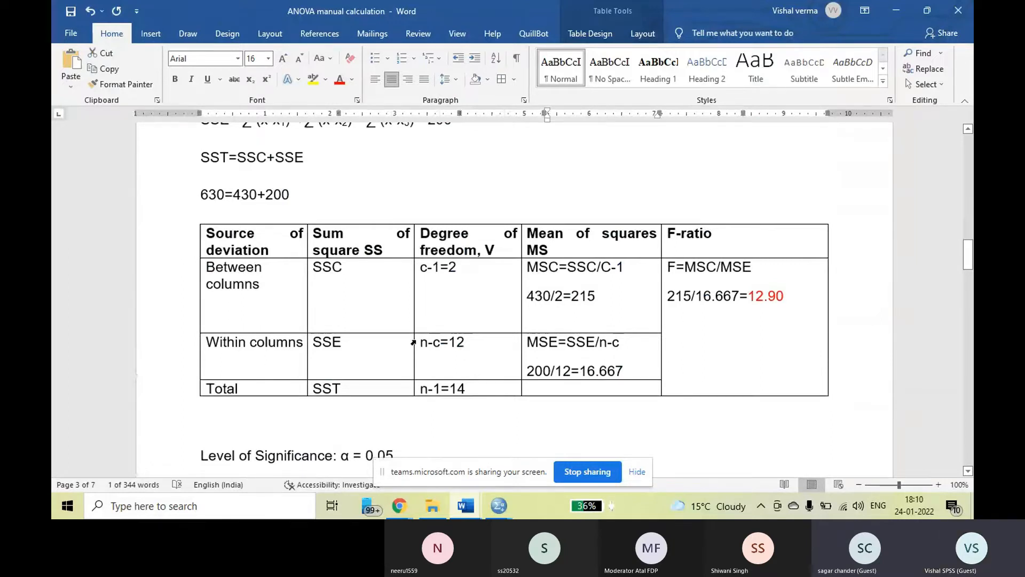
scroll(415, 343, "up", 1)
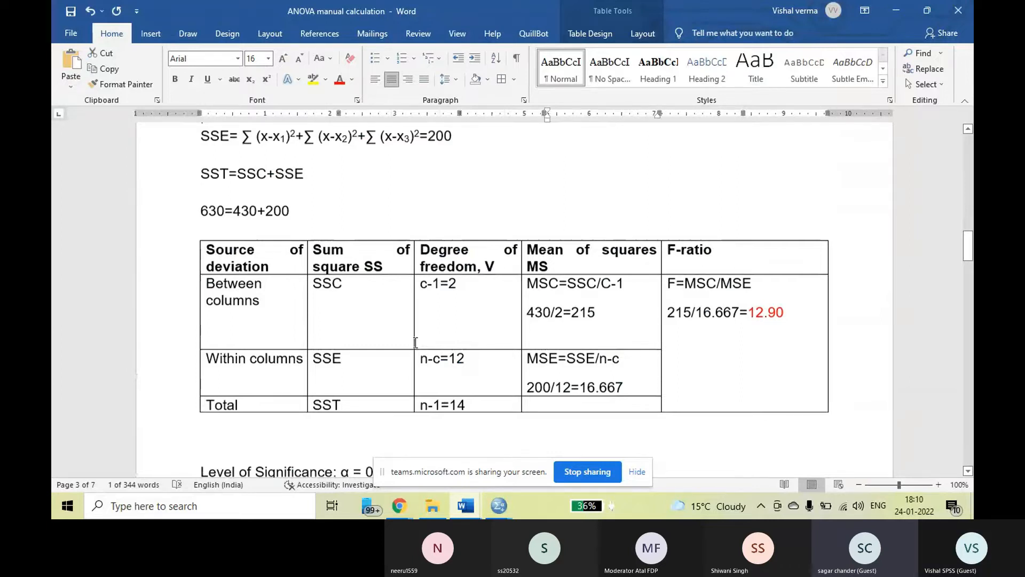
scroll(415, 342, "down", 2)
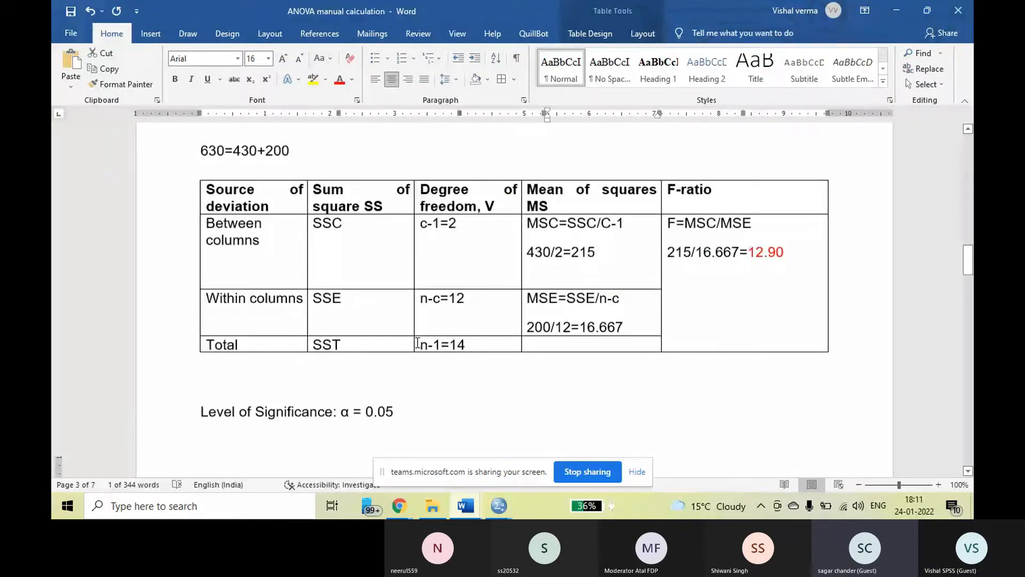
scroll(417, 342, "up", 20)
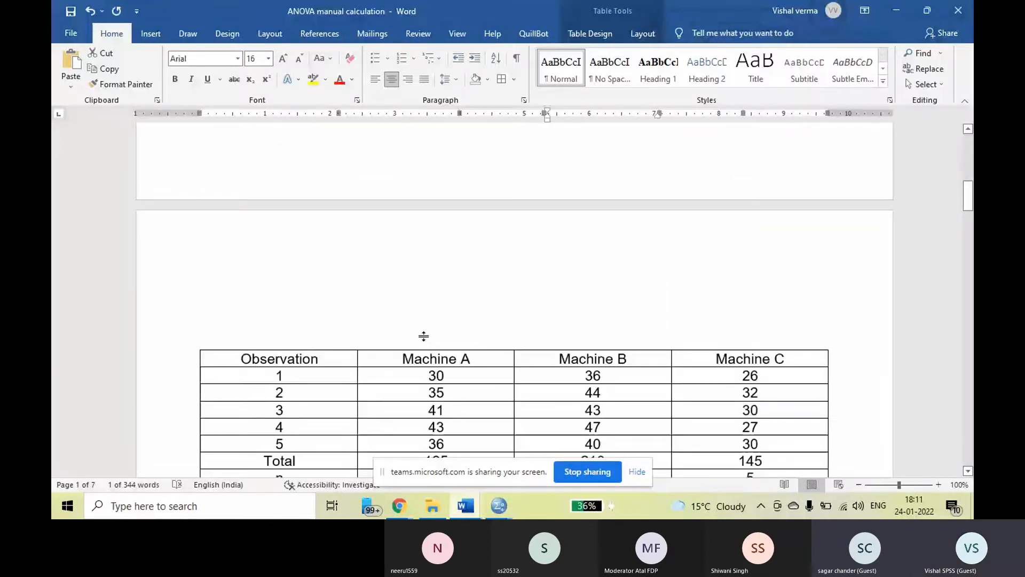
scroll(423, 335, "down", 19)
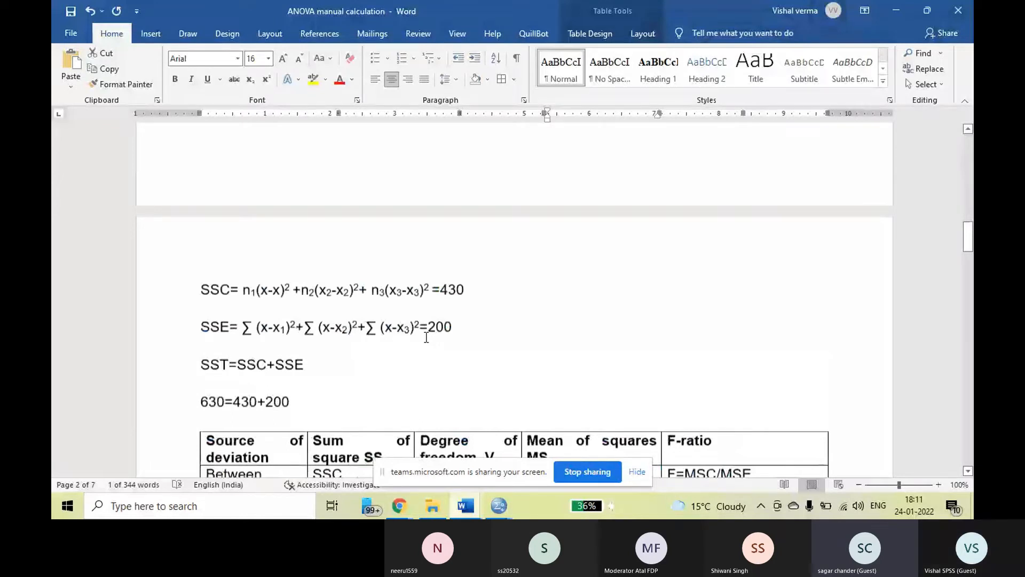
left_click(426, 337)
scroll(548, 341, "down", 4)
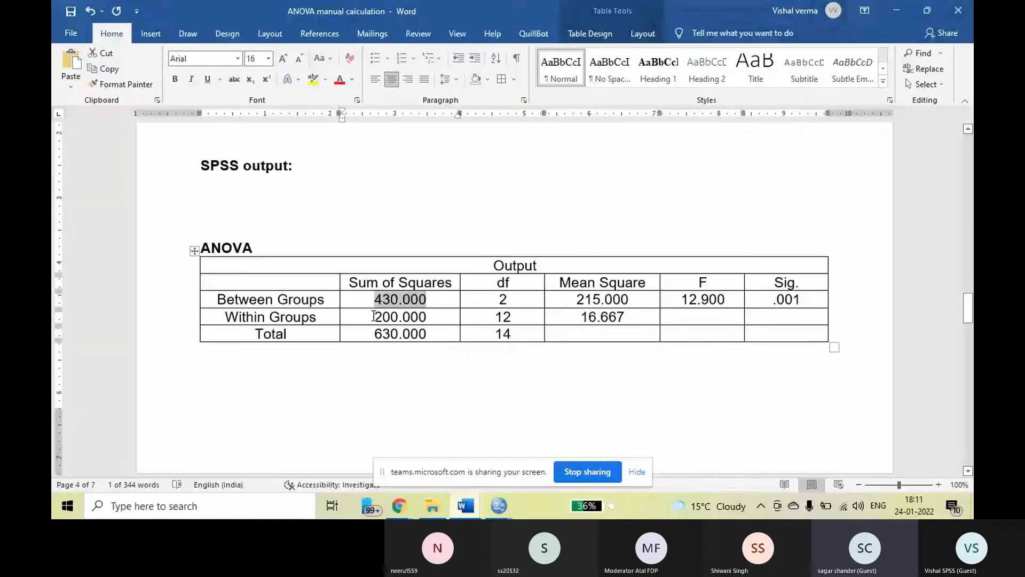
double_click(375, 316)
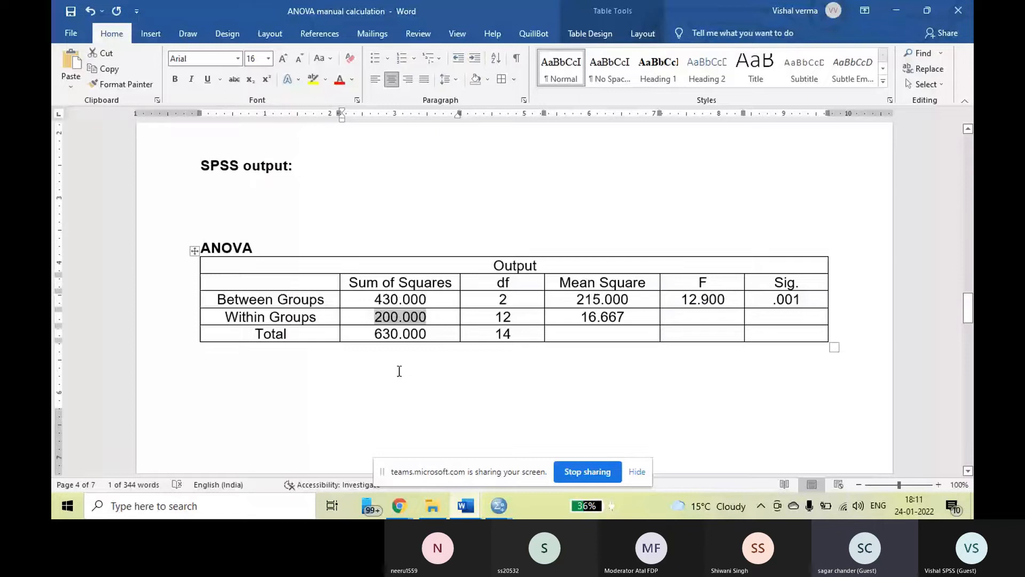
Return to the observation table in the problem statement and examine the Machine B values.
scroll(399, 371, "down", 2)
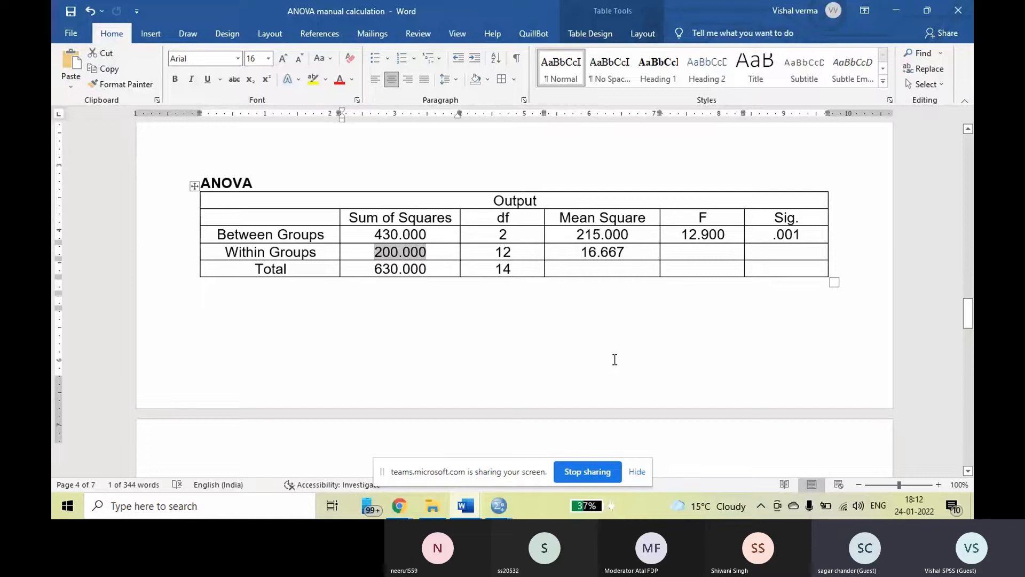
scroll(614, 360, "up", 7)
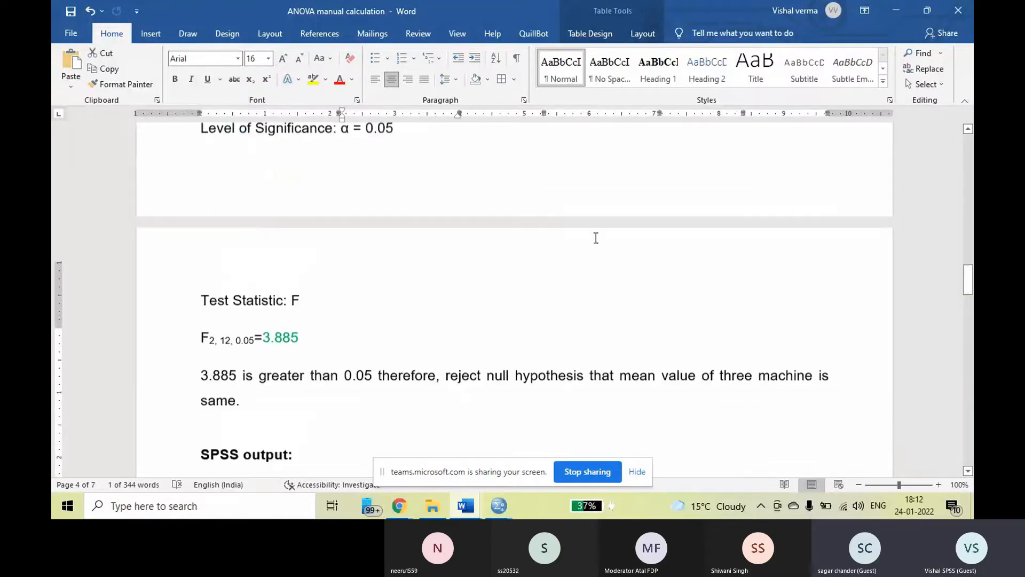
scroll(596, 237, "up", 4)
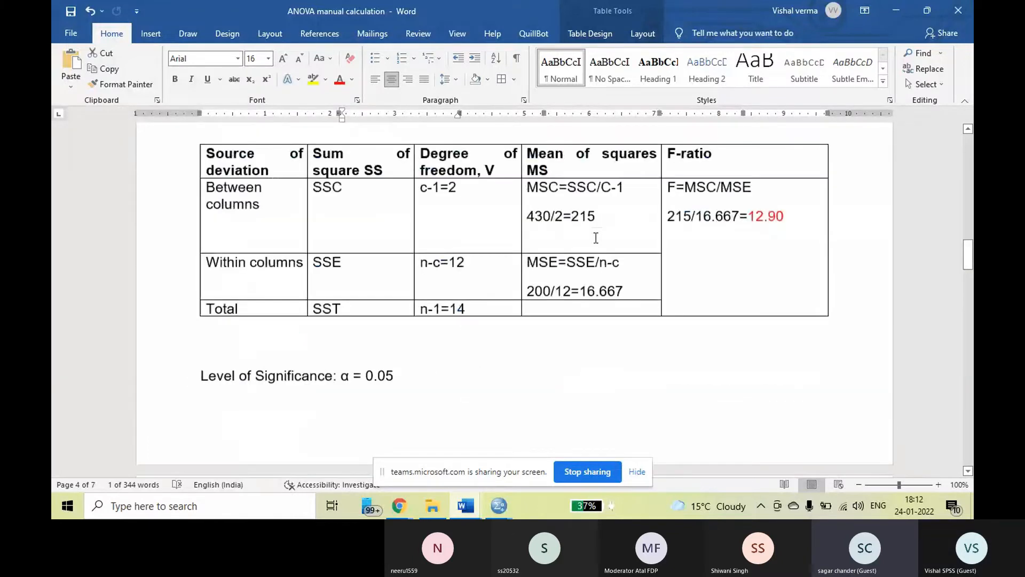
scroll(596, 238, "up", 10)
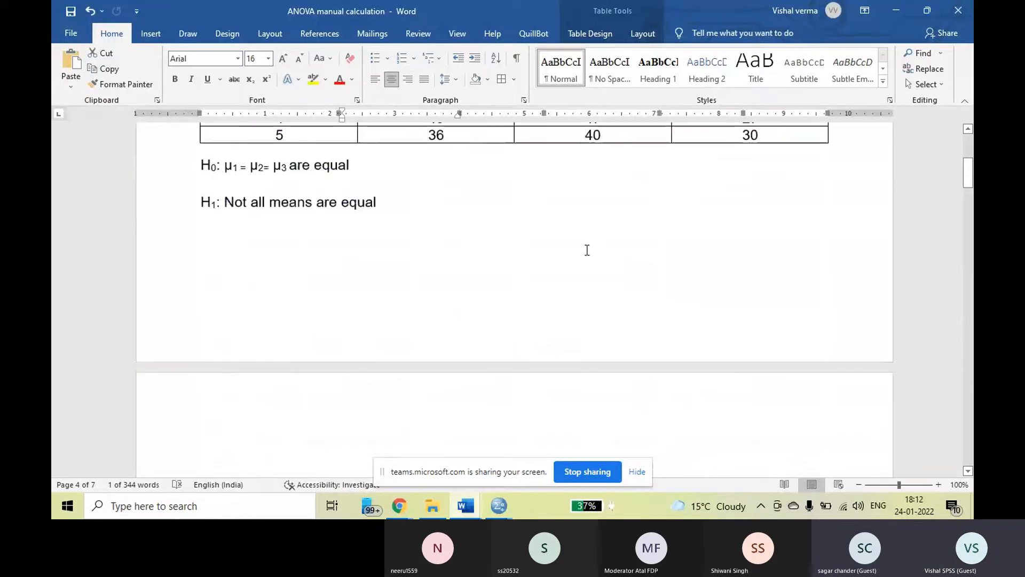
scroll(587, 250, "up", 2)
left_click_drag(580, 215, 588, 181)
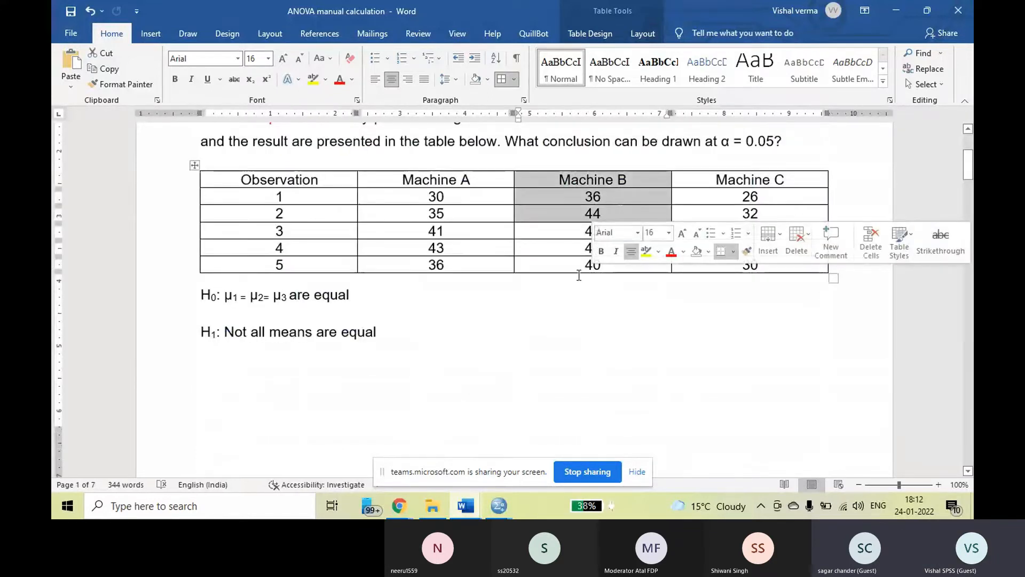
left_click(559, 218)
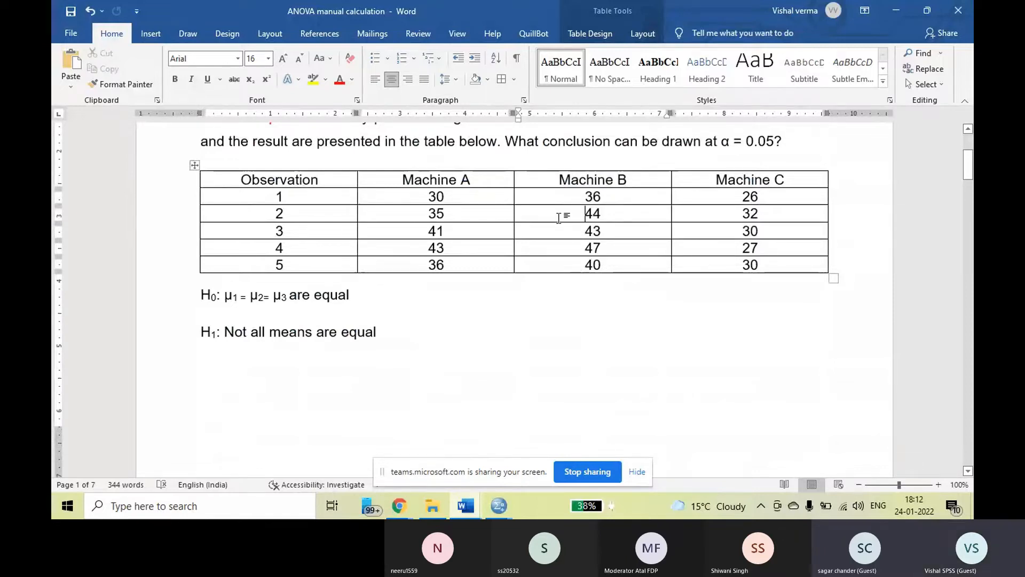
Examine the Machine C values for all five observations and the hypotheses H0 and H1 under the table.
left_click_drag(748, 179, 750, 196)
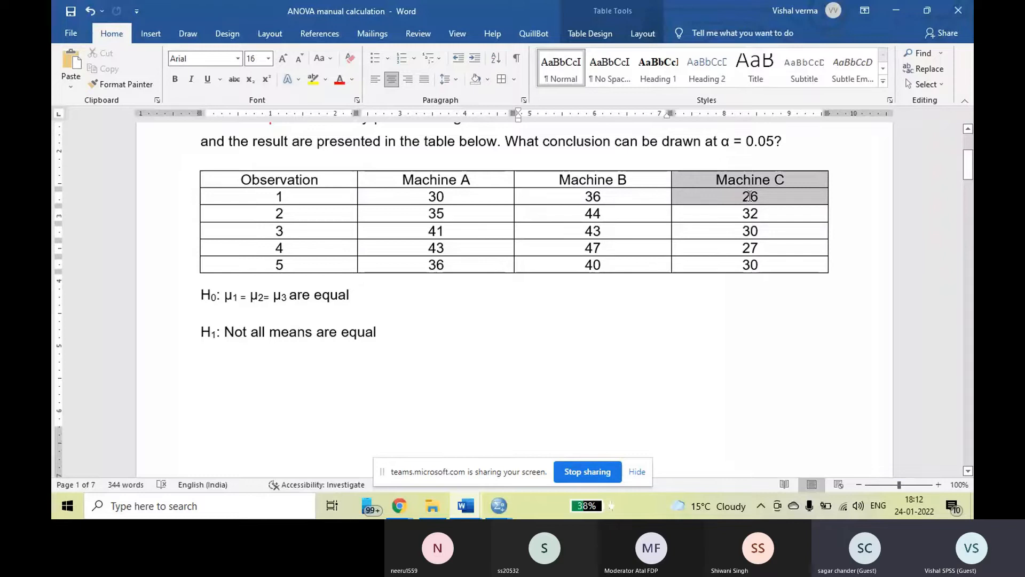
left_click(764, 195)
left_click(760, 214)
left_click(762, 231)
left_click(763, 249)
left_click(762, 267)
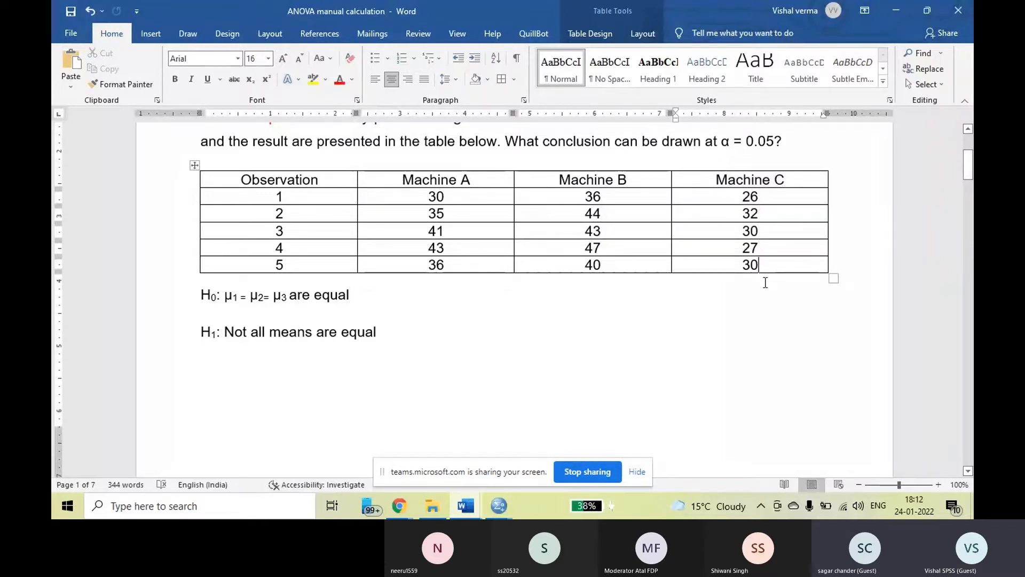
scroll(580, 369, "down", 3)
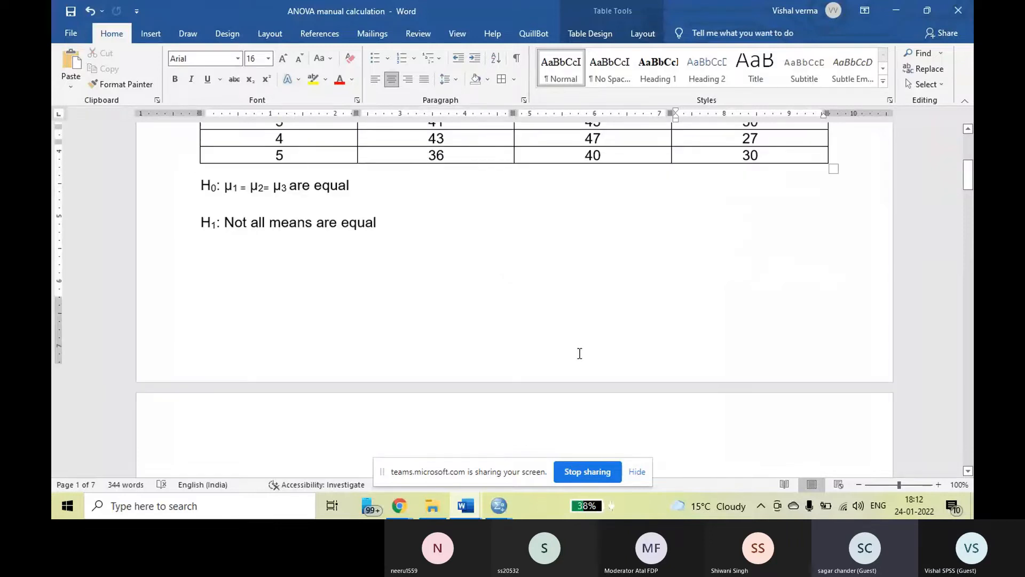
scroll(580, 353, "up", 1)
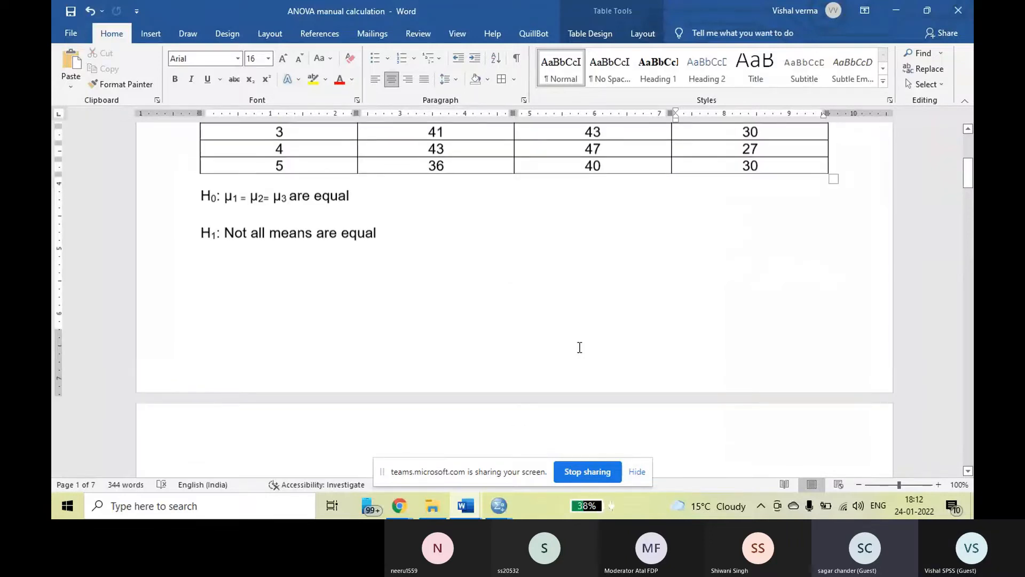
scroll(579, 347, "up", 1)
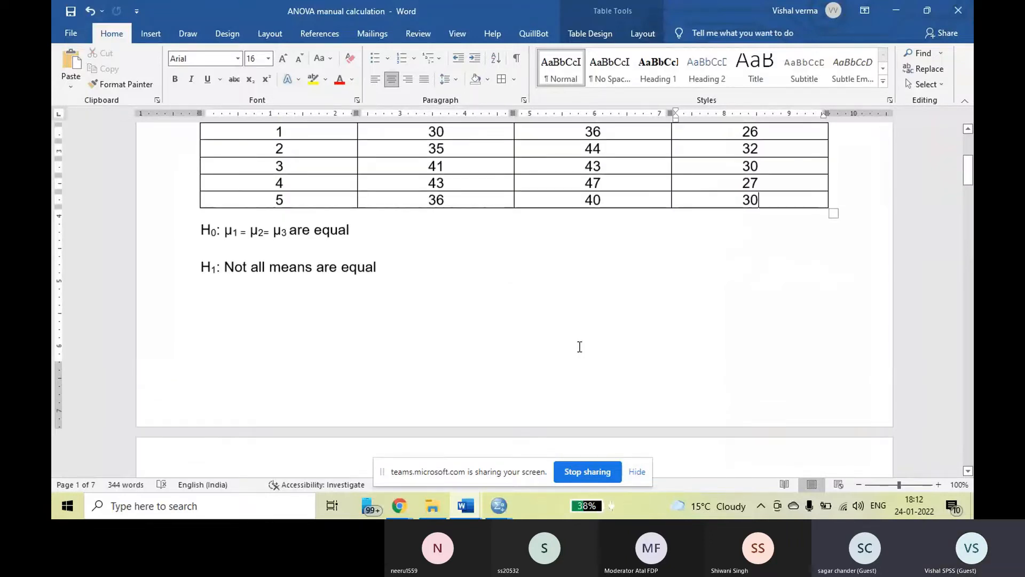
Examine the Machine A column for all five observations in the problem statement's table.
scroll(469, 244, "up", 3)
left_click_drag(469, 244, 465, 330)
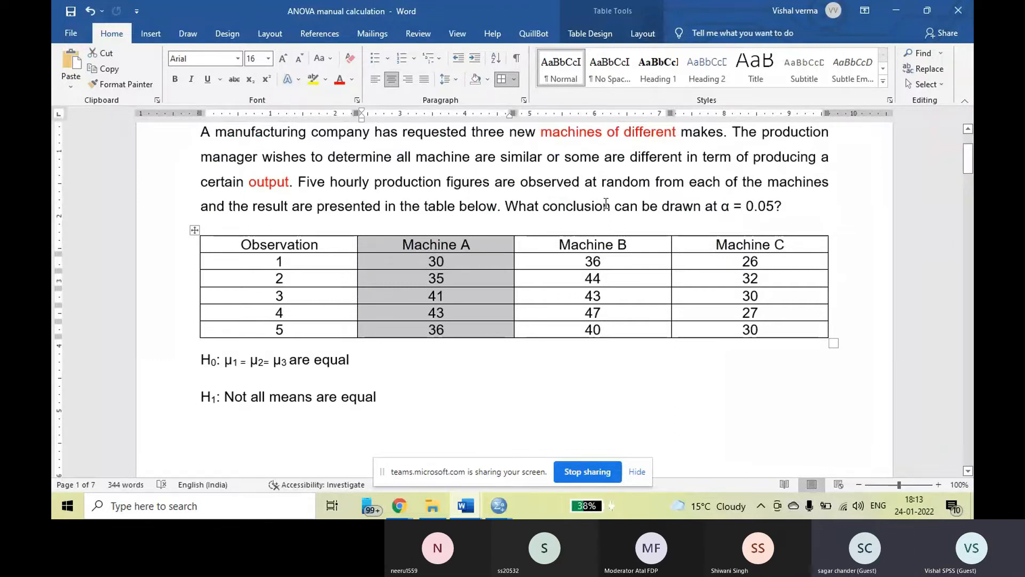
scroll(450, 332, "down", 1)
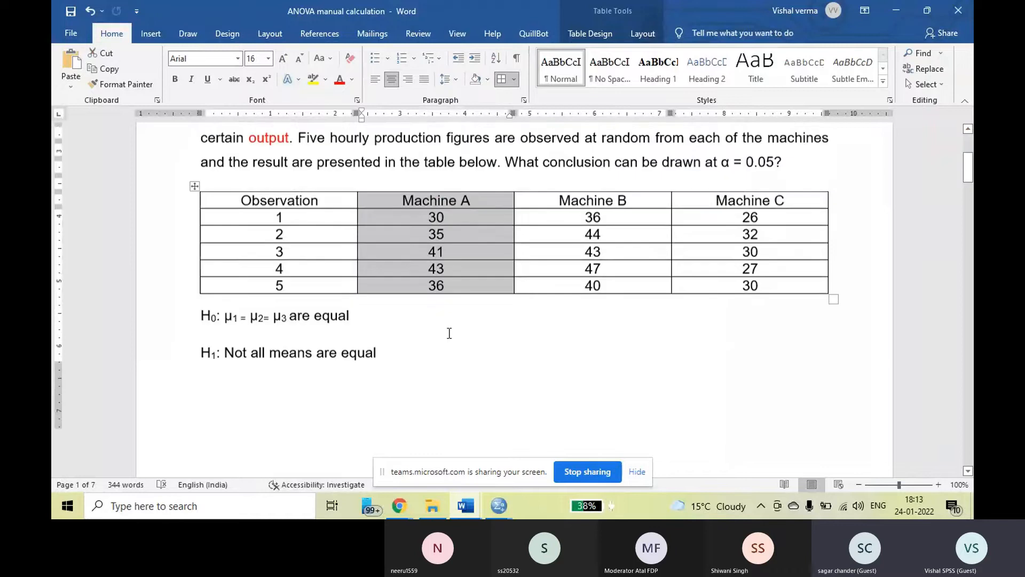
Examine the "Between columns" and "Within columns" sources and the calculated F-ratio in the "Source of deviation" table.
scroll(449, 333, "down", 12)
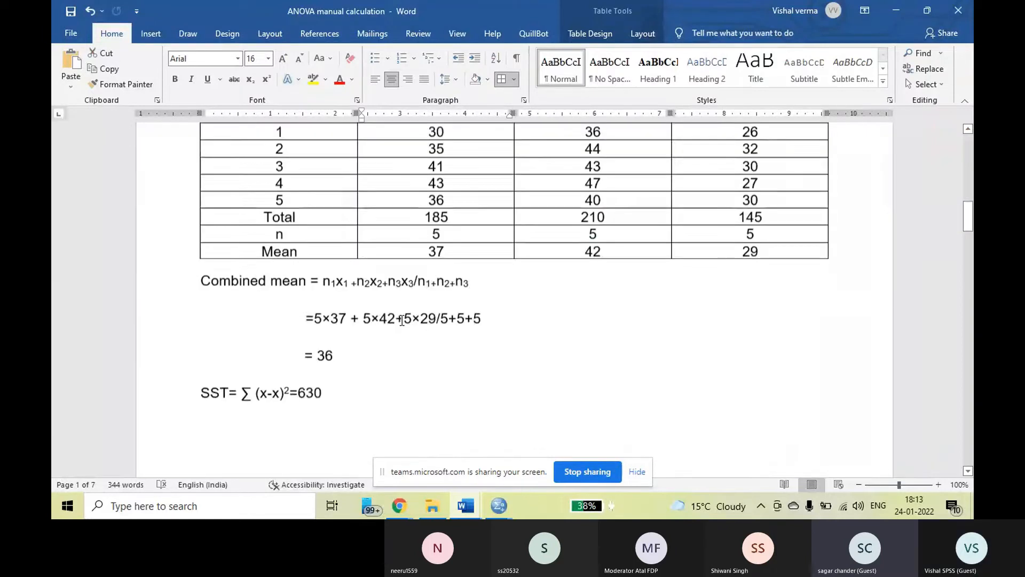
scroll(402, 319, "down", 6)
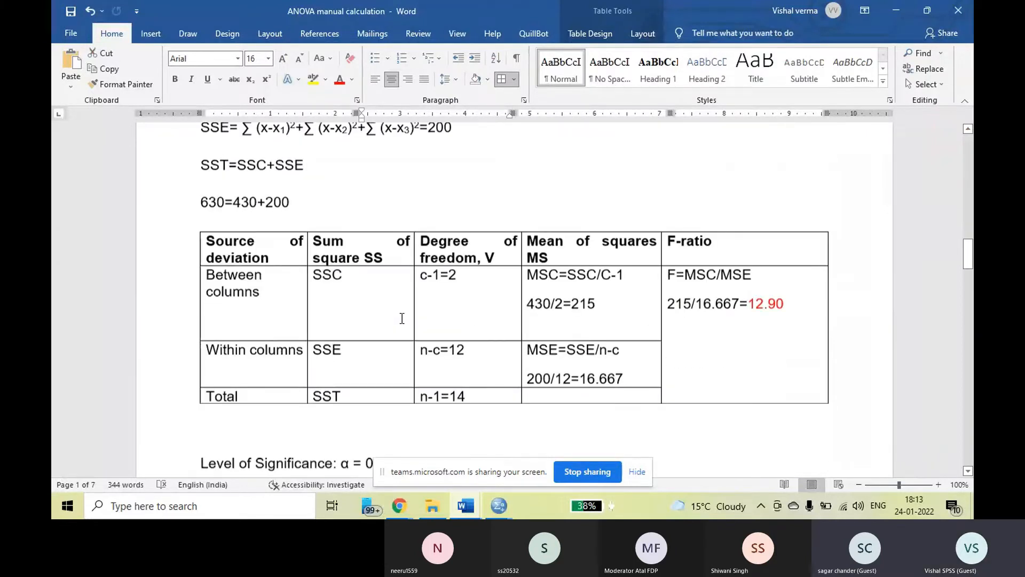
left_click_drag(206, 267, 260, 284)
left_click_drag(208, 341, 303, 343)
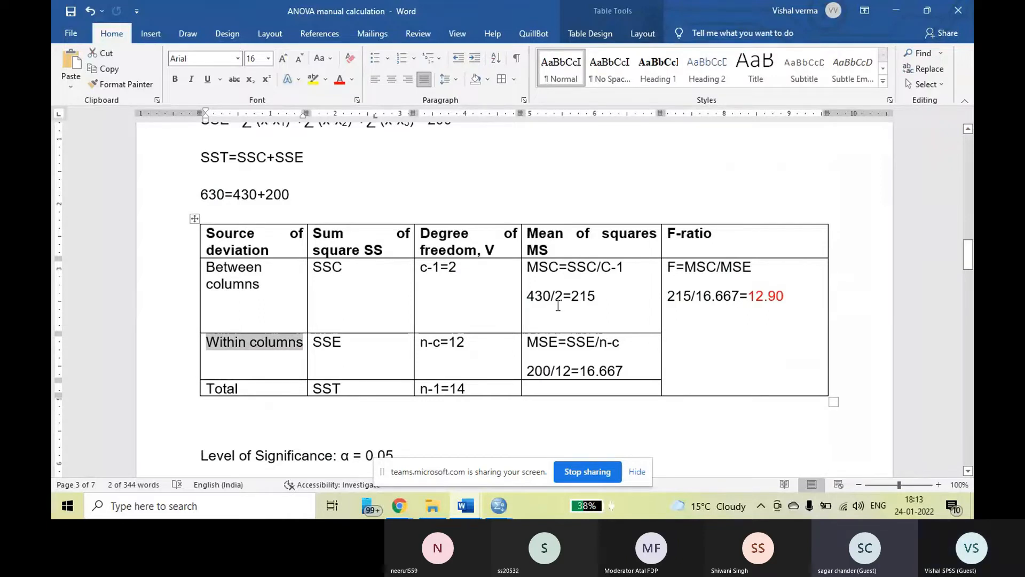
left_click(233, 349)
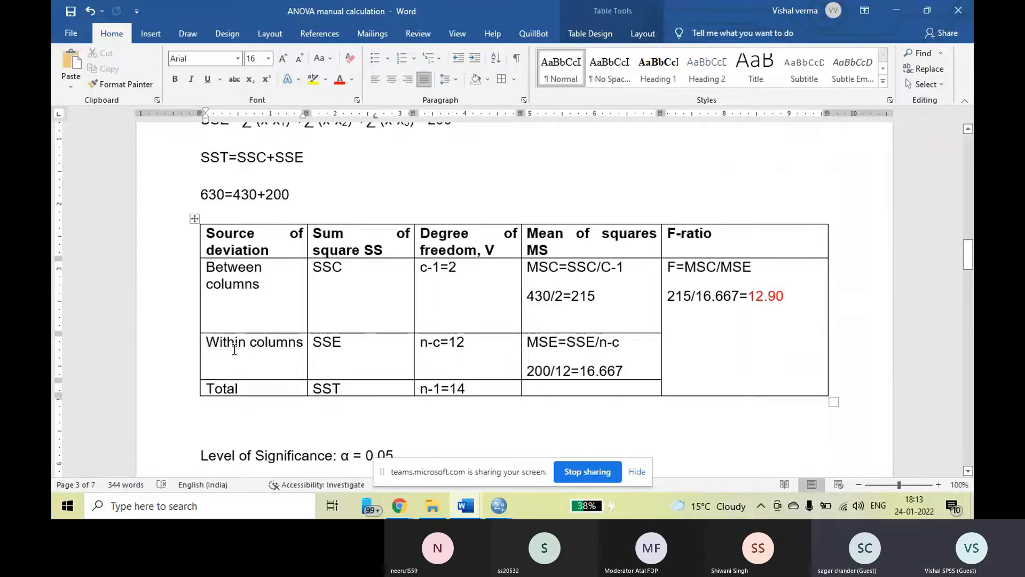
triple_click(213, 268)
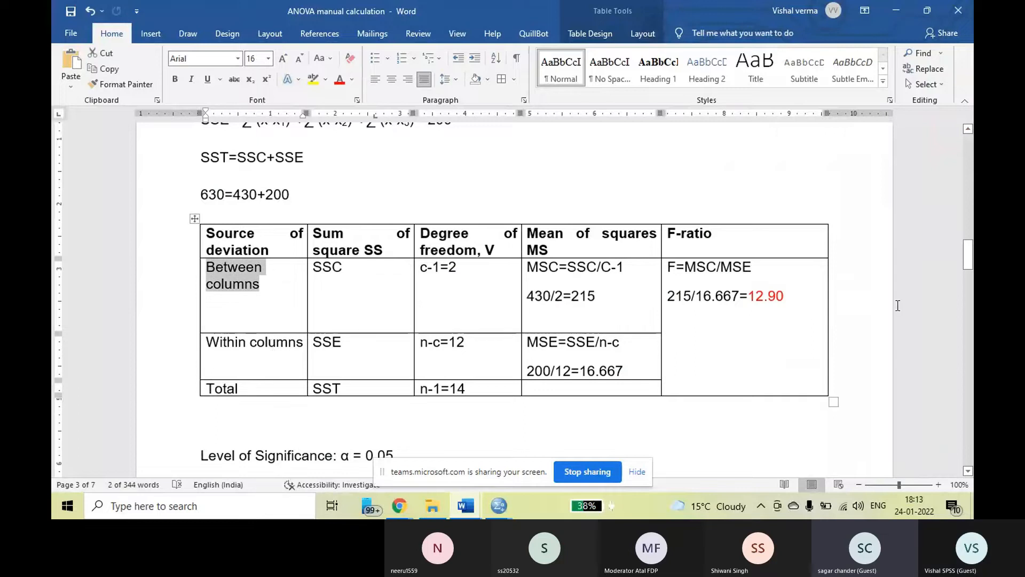
left_click_drag(747, 297, 784, 297)
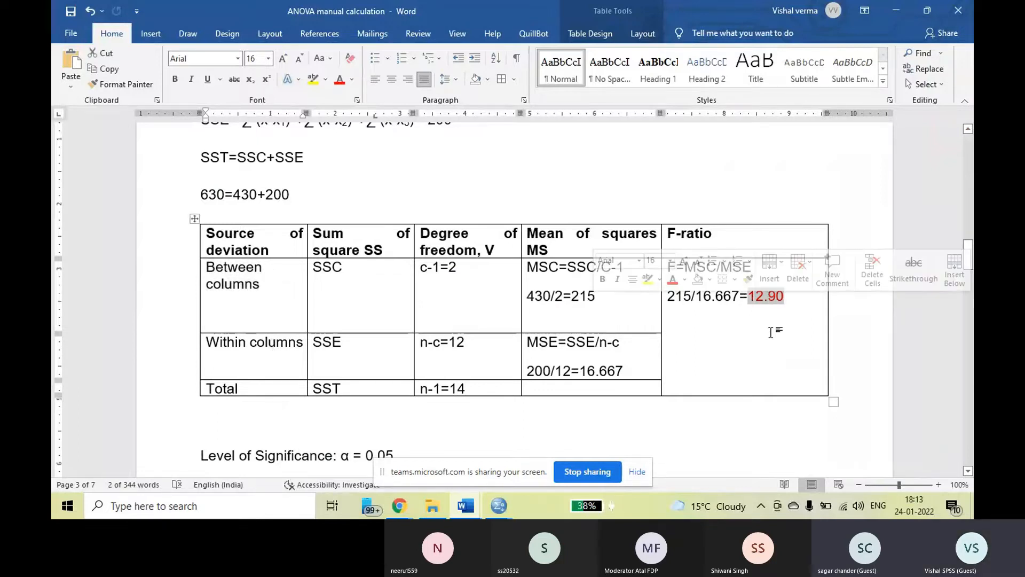
Add a null hypothesis label "H0:" on the blank line between the "SPSS output:" heading and the ANOVA table.
scroll(614, 328, "down", 15)
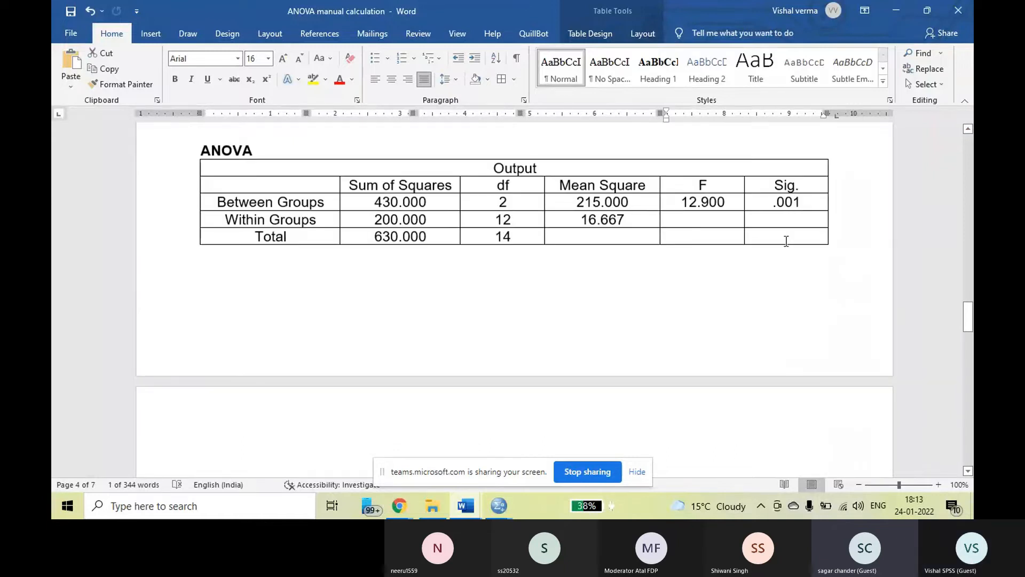
scroll(785, 237, "up", 2)
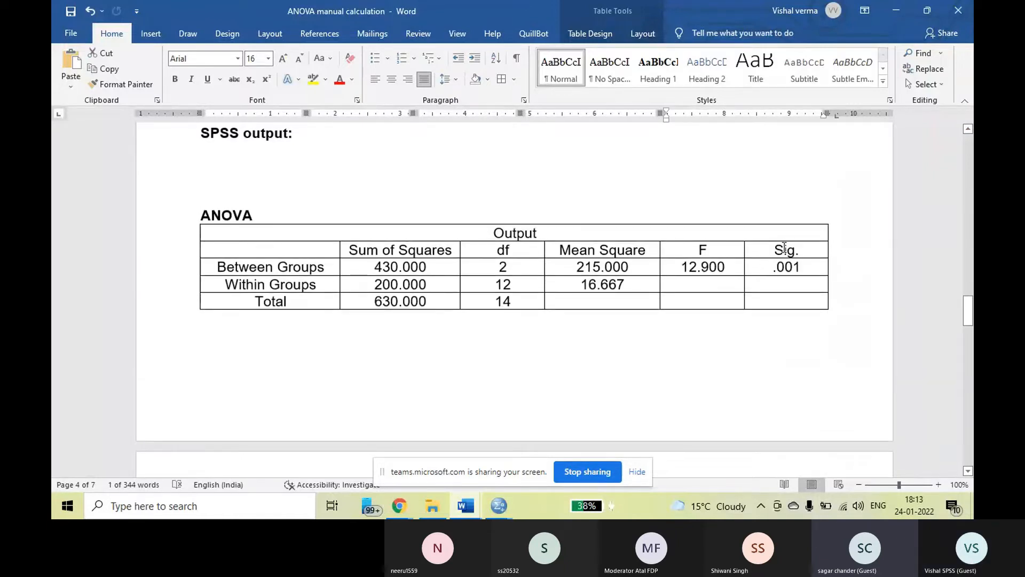
left_click(233, 170)
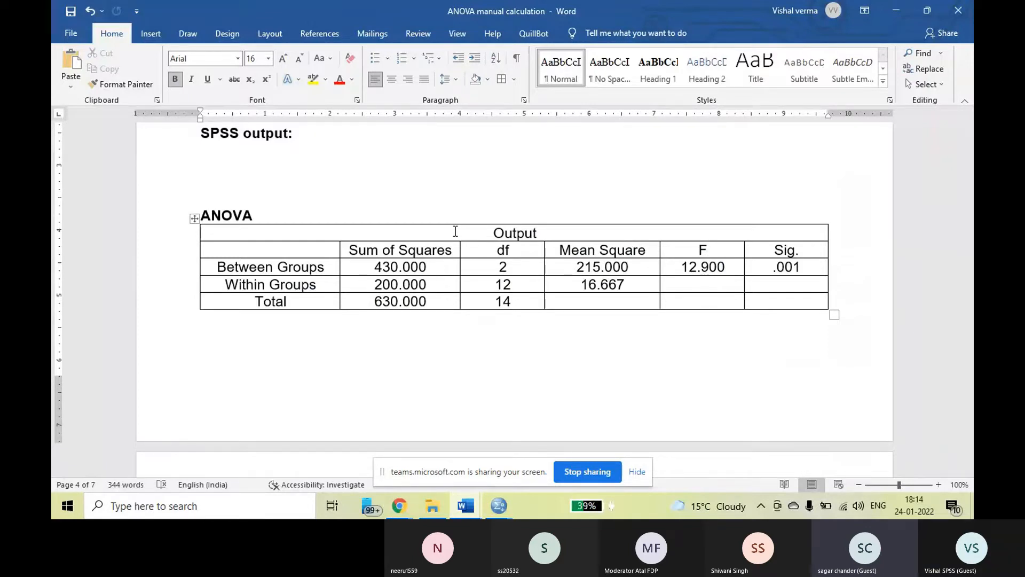
type("H")
type("):")
key("BackSpace")
key("BackSpace")
key("BackSpace")
type("0:")
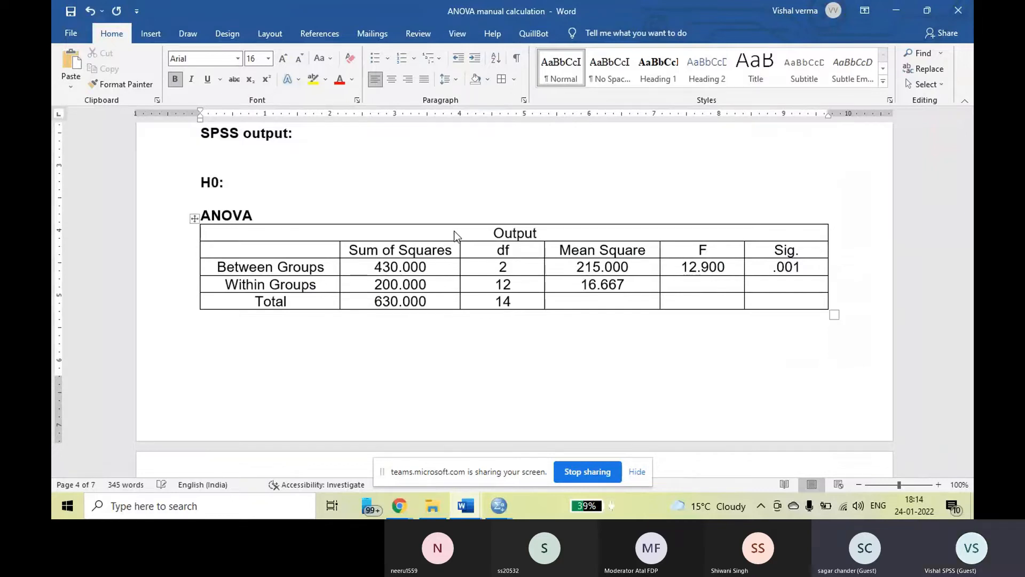
type(" Mean out")
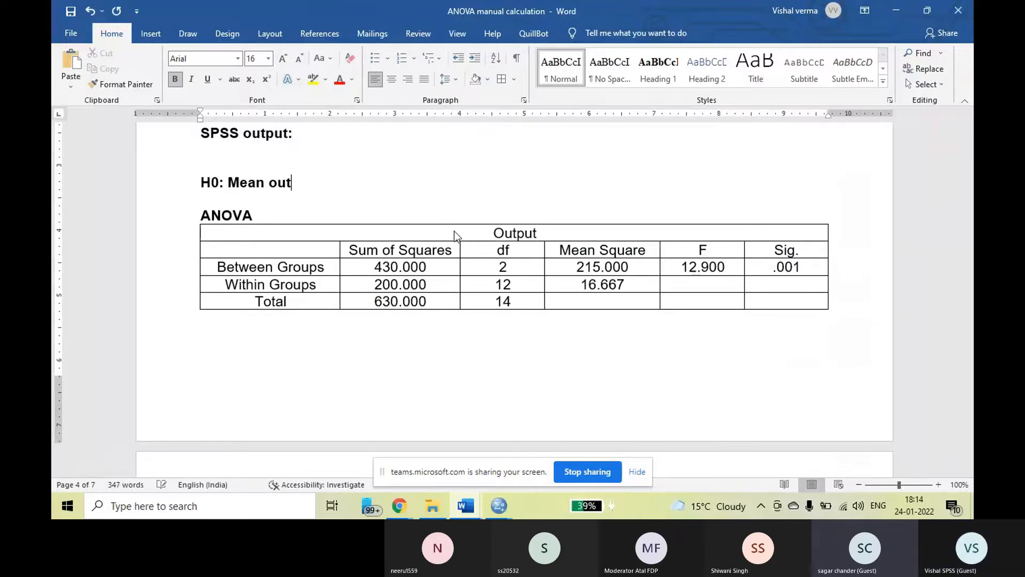
type("put of")
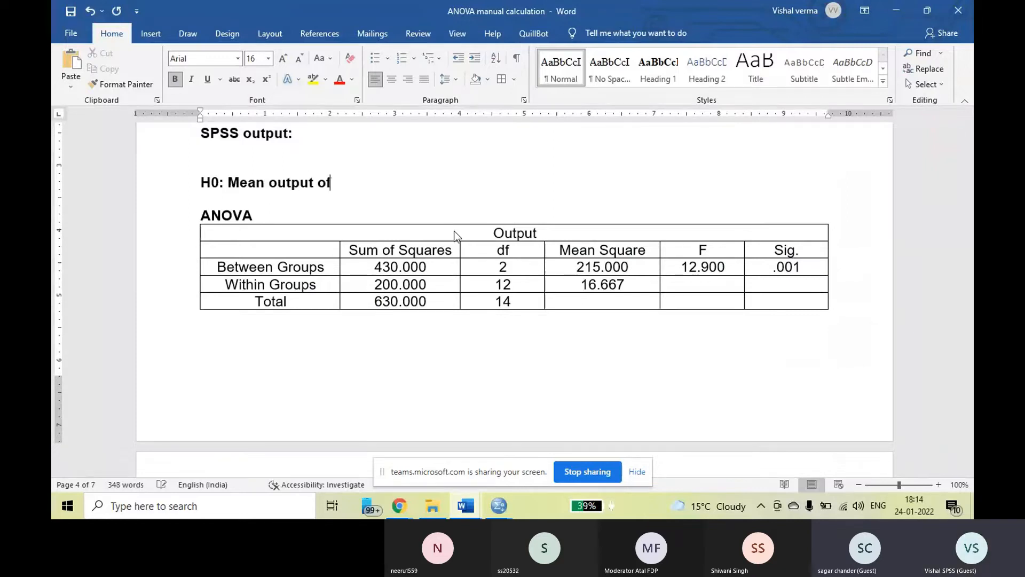
type(" all the three machine")
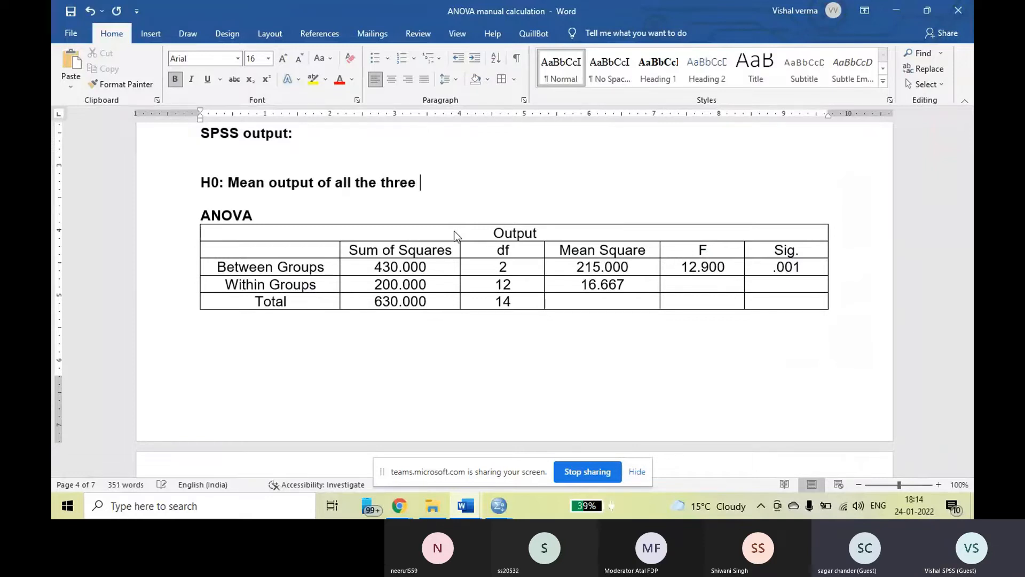
type("s a")
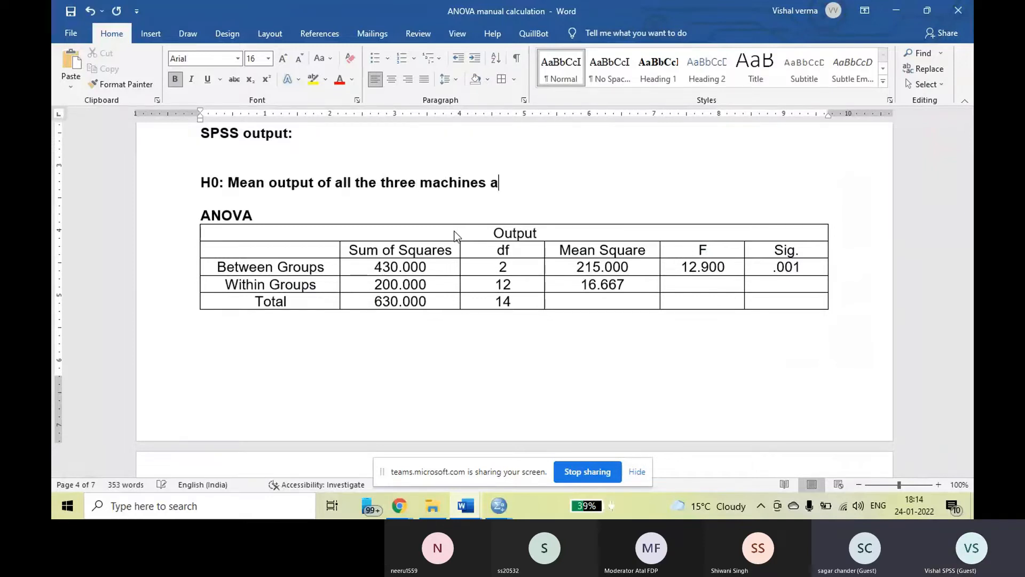
type("re equal")
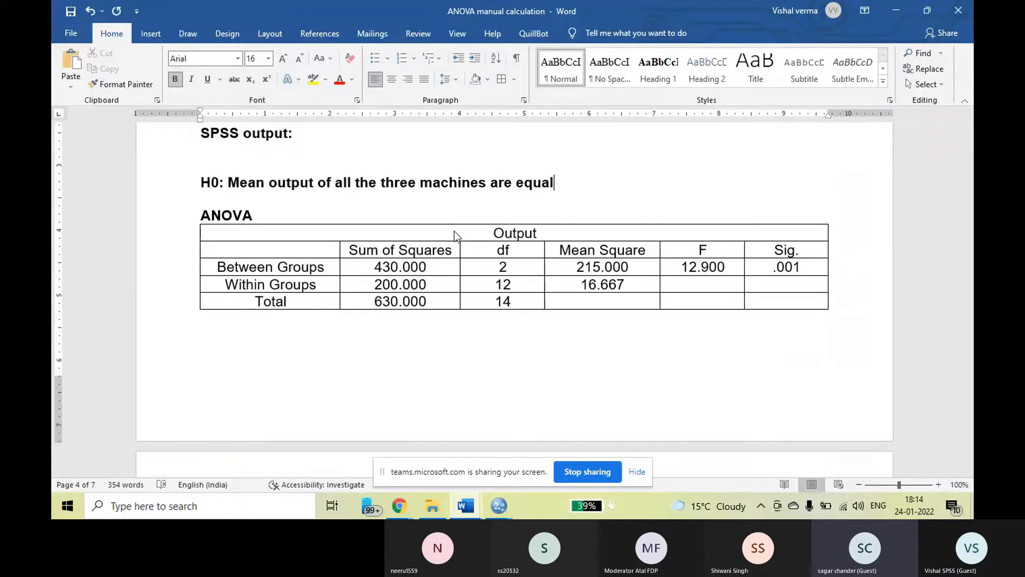
Insert a blank line under the hypothesis and correct its flagged verb from "are" to "is".
key("Return")
key("Return")
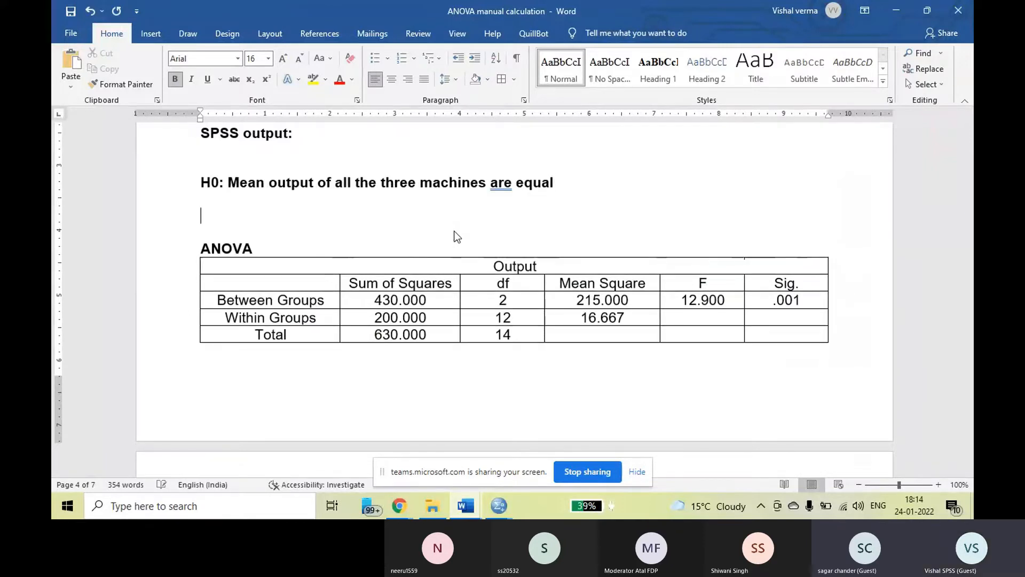
right_click(504, 182)
left_click(459, 195)
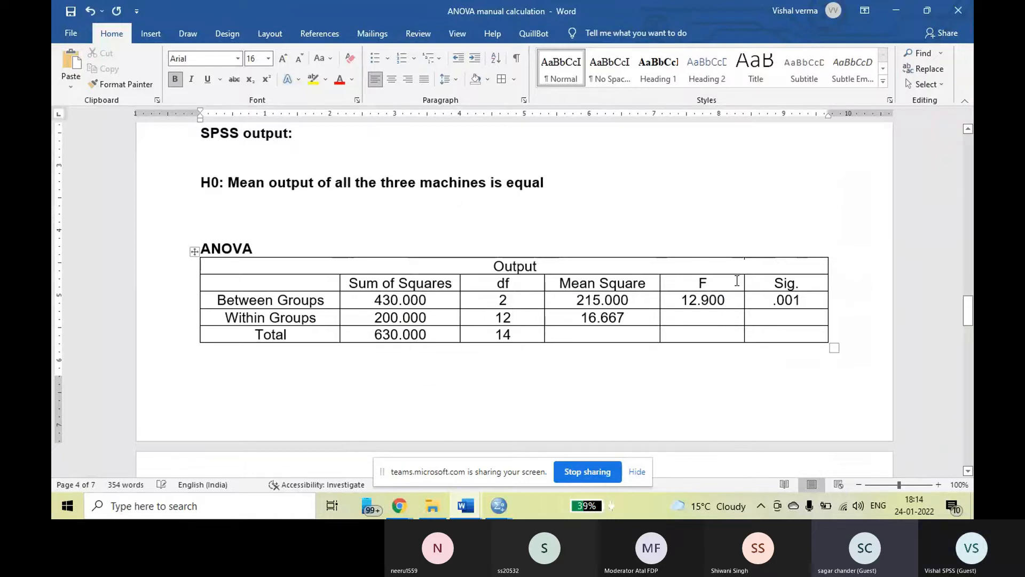
Examine the Between Groups significance in the ANOVA output and the MachineTyp row of the Tests of Between-Subjects Effects table.
left_click_drag(762, 300, 812, 298)
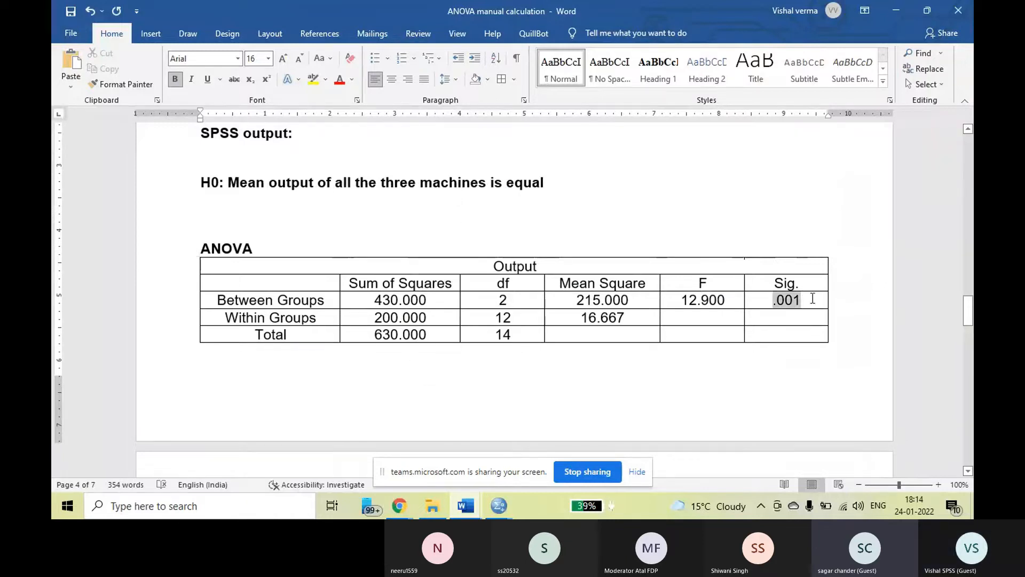
left_click(259, 394)
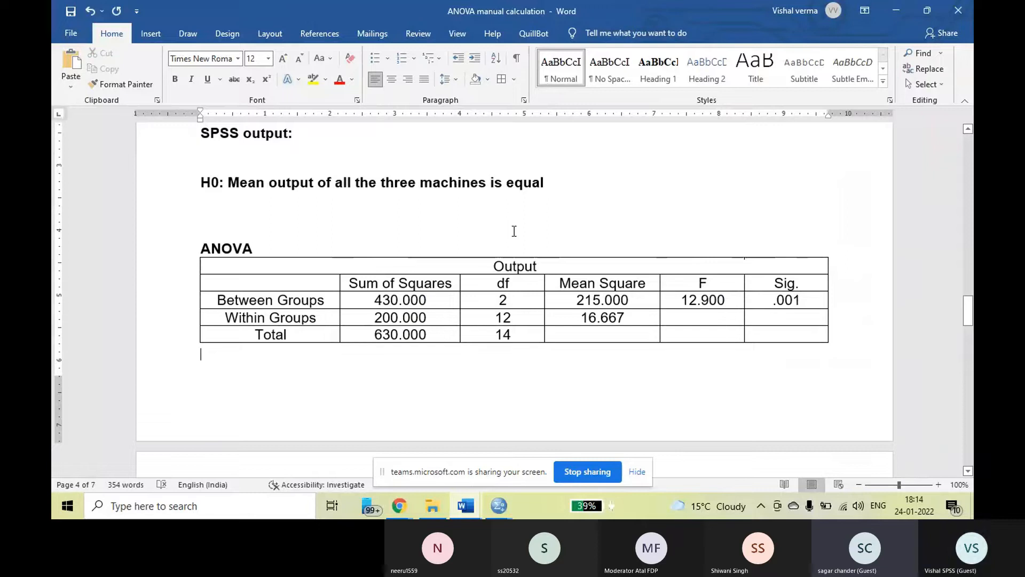
scroll(514, 231, "down", 15)
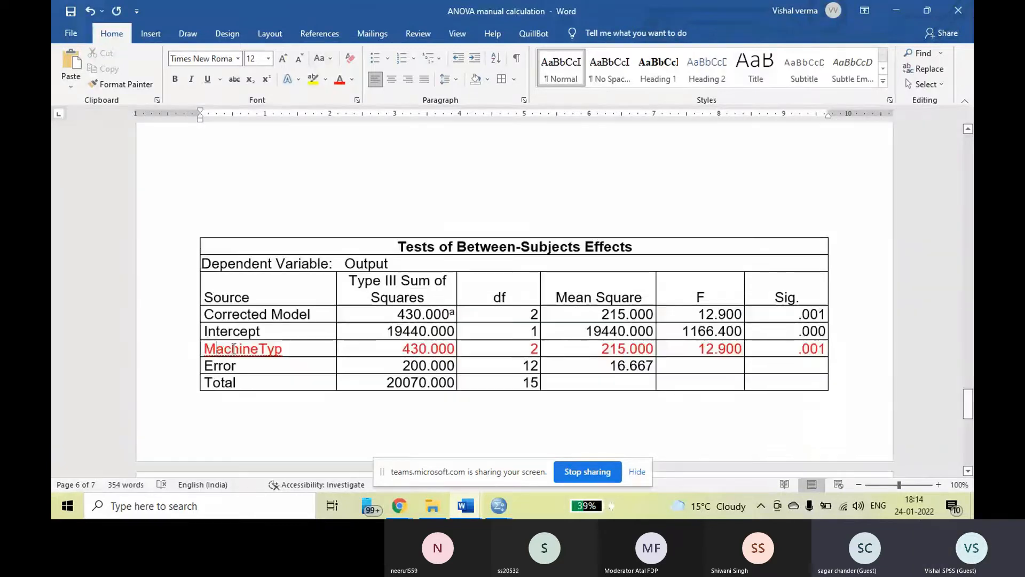
left_click_drag(234, 349, 792, 351)
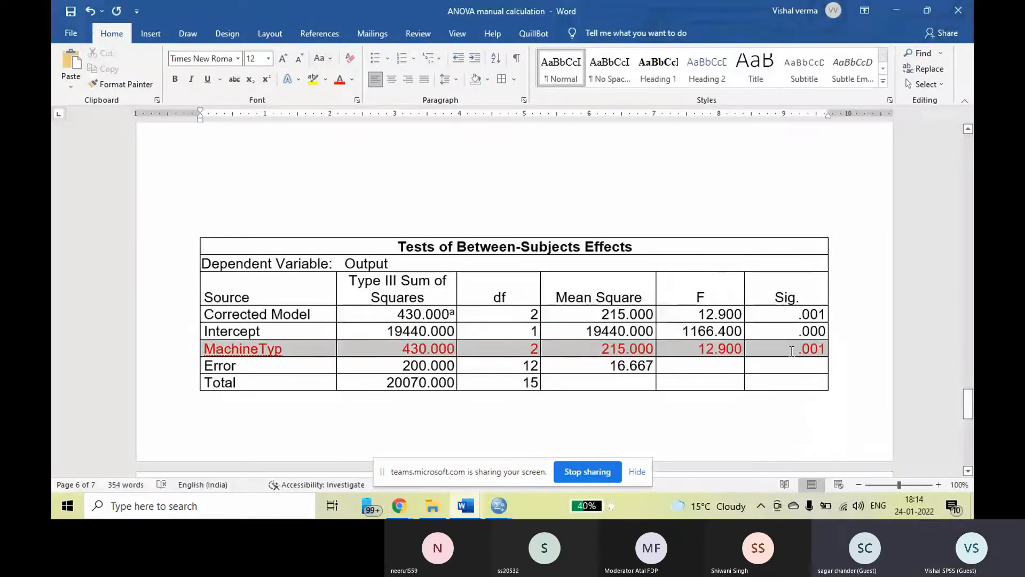
Begin a second hypothesis above the Tests of Between-Subjects Effects table reading "H0: There is no effect of the".
scroll(298, 365, "down", 3)
scroll(316, 344, "up", 5)
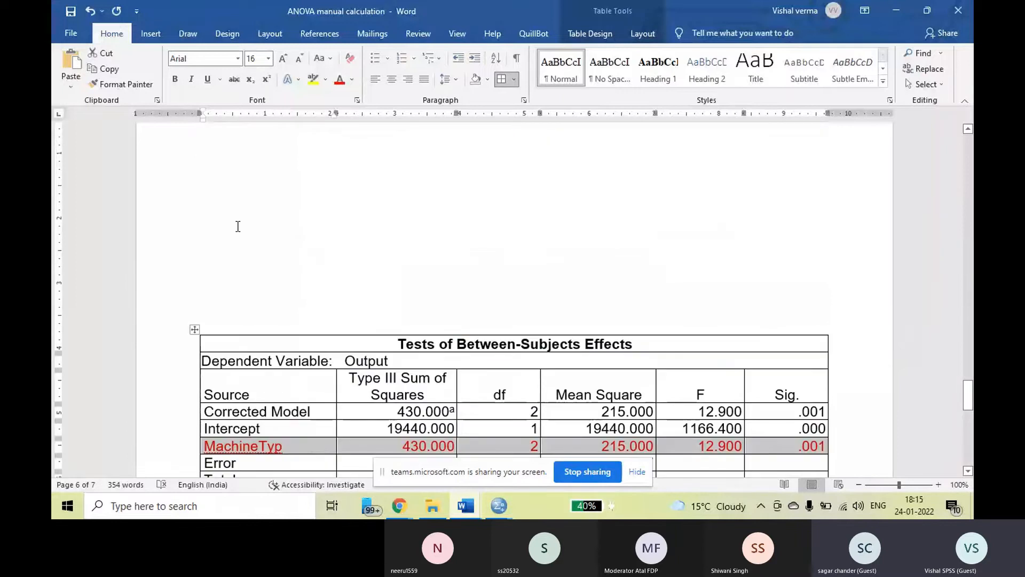
left_click(237, 224)
type("H)")
key("BackSpace")
type("0: The")
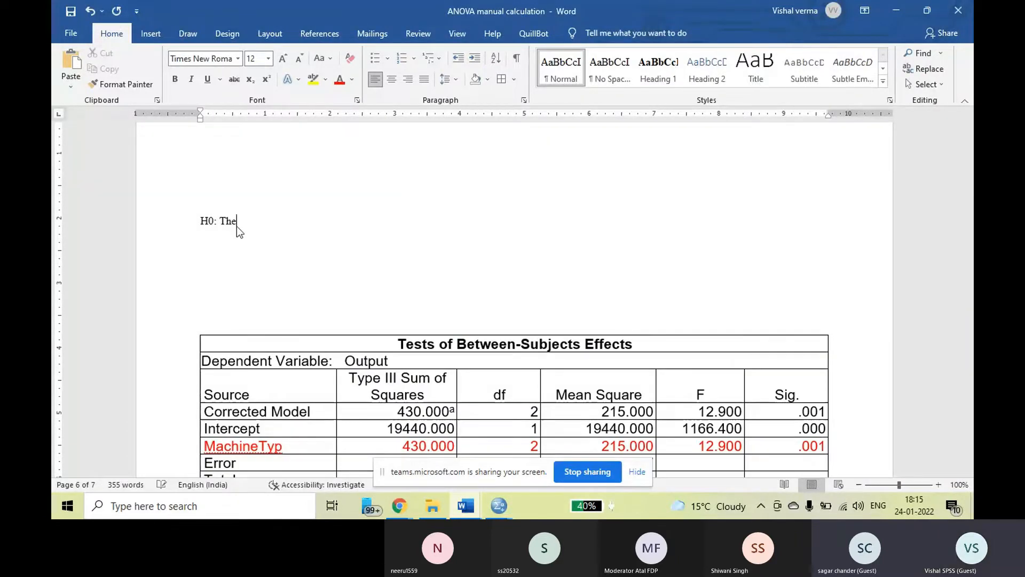
type("re id no effect of the")
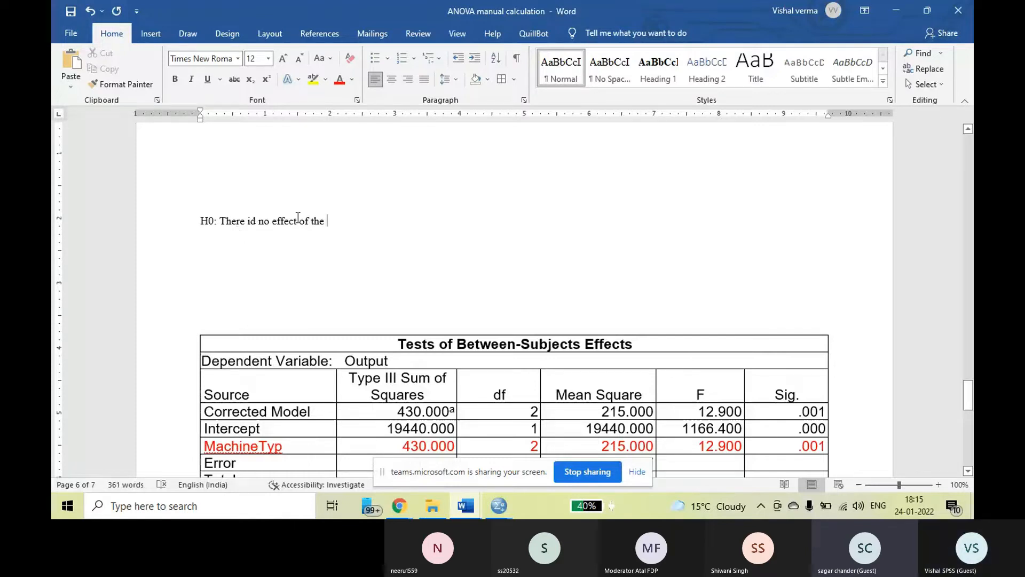
left_click(256, 220)
key("BackSpace")
type("s")
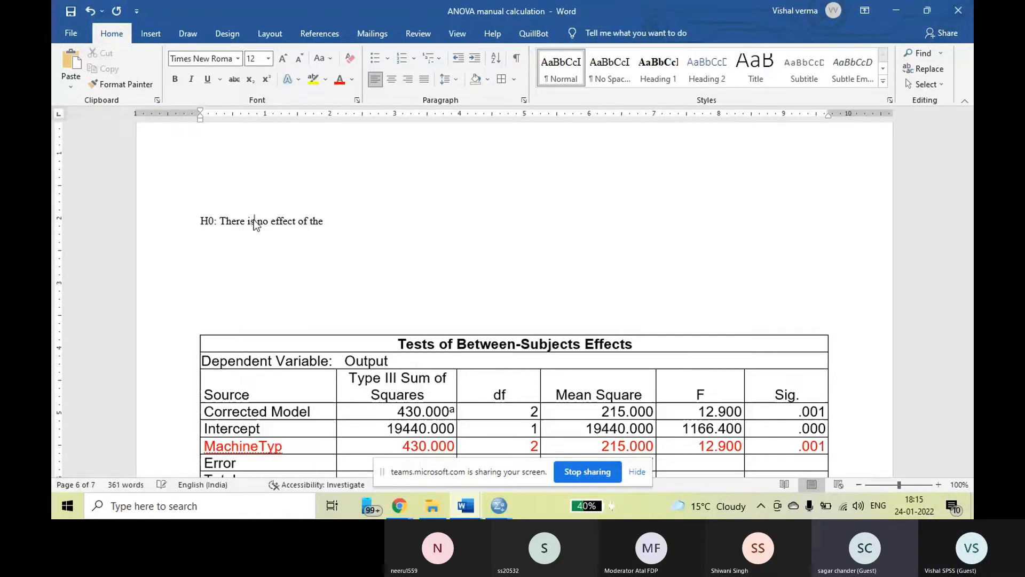
Enlarge the new hypothesis text to 18 pt and make it bold.
left_click_drag(188, 227, 314, 235)
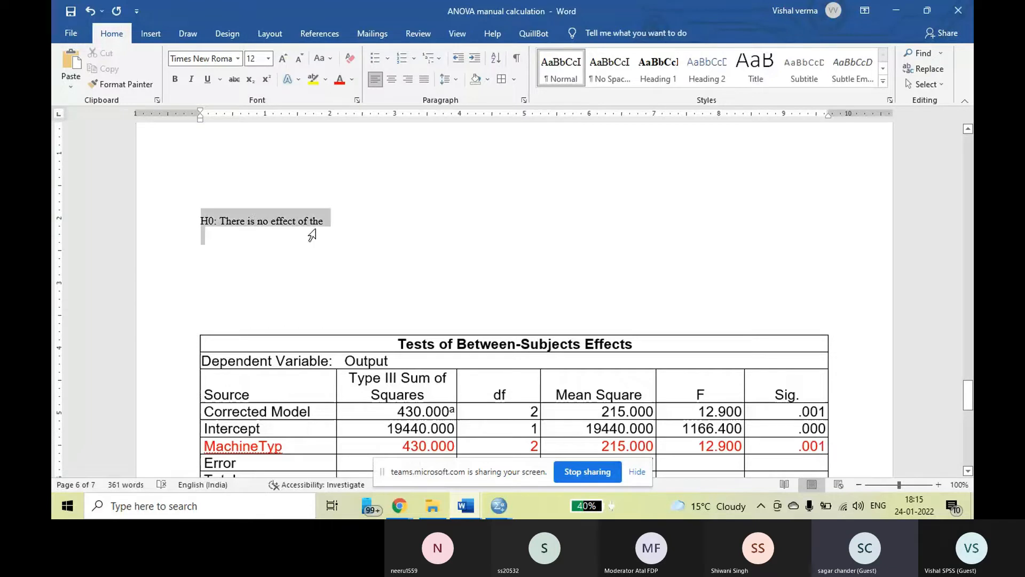
left_click(286, 57)
left_click(286, 57)
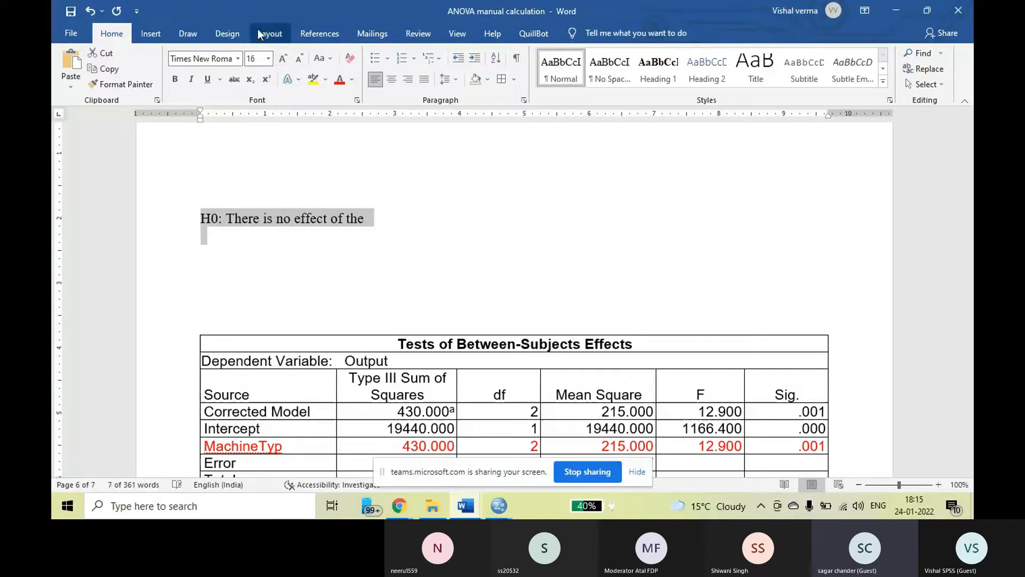
left_click(283, 58)
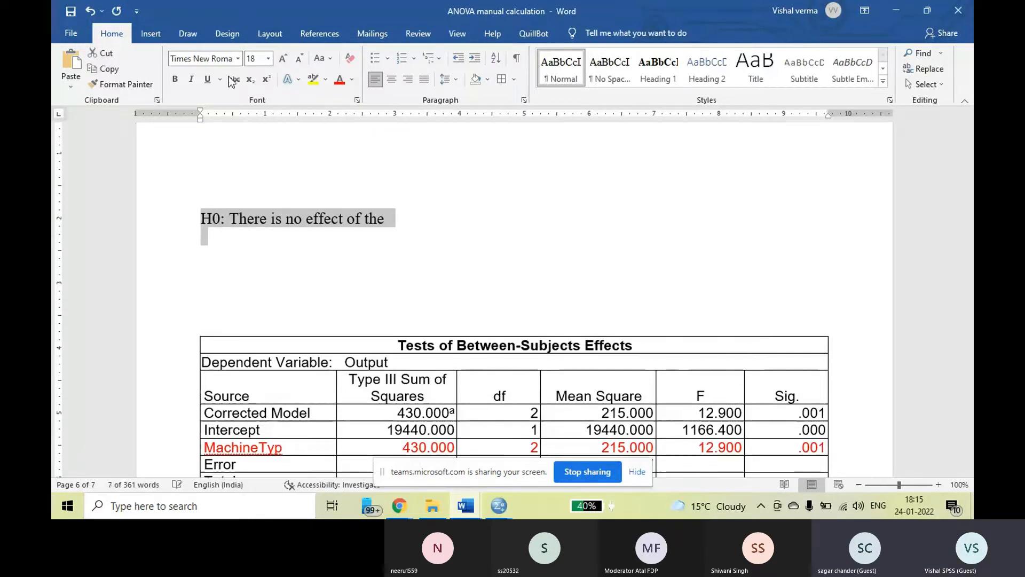
left_click(176, 79)
left_click(422, 229)
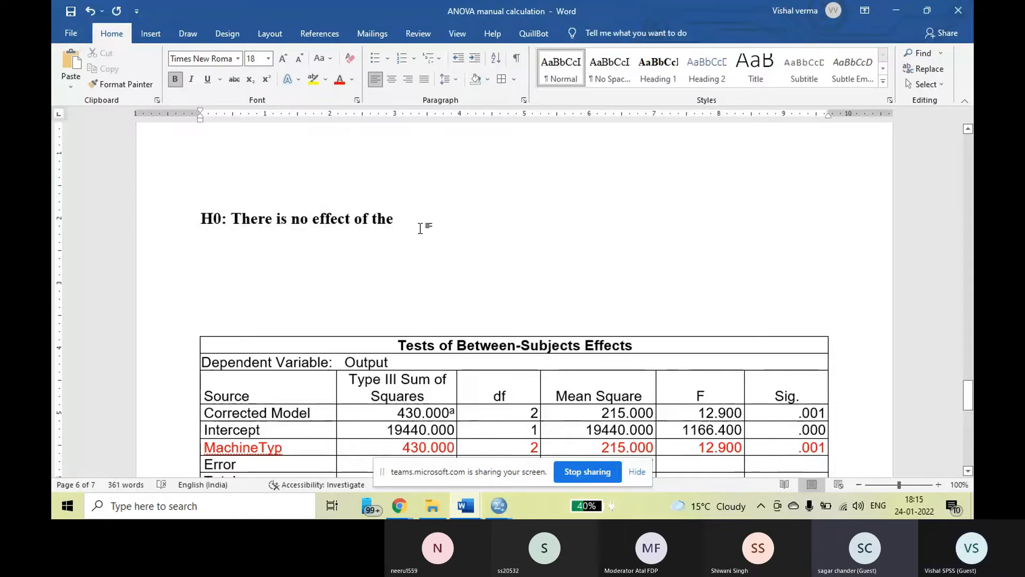
Complete the second hypothesis by adding "types of machines on its output." at its end.
scroll(415, 224, "down", 1)
left_click(407, 188)
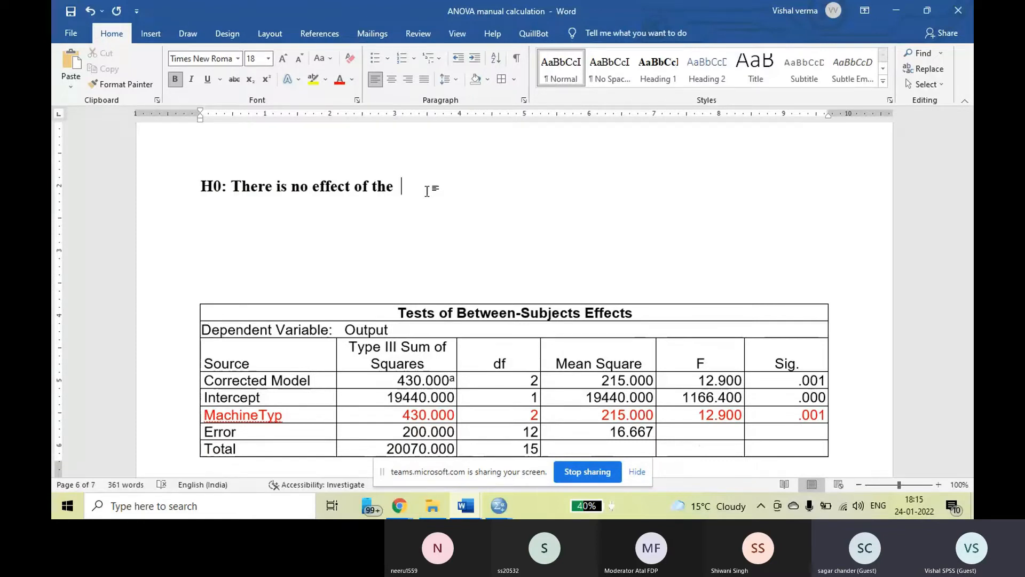
type("ypes of machines on")
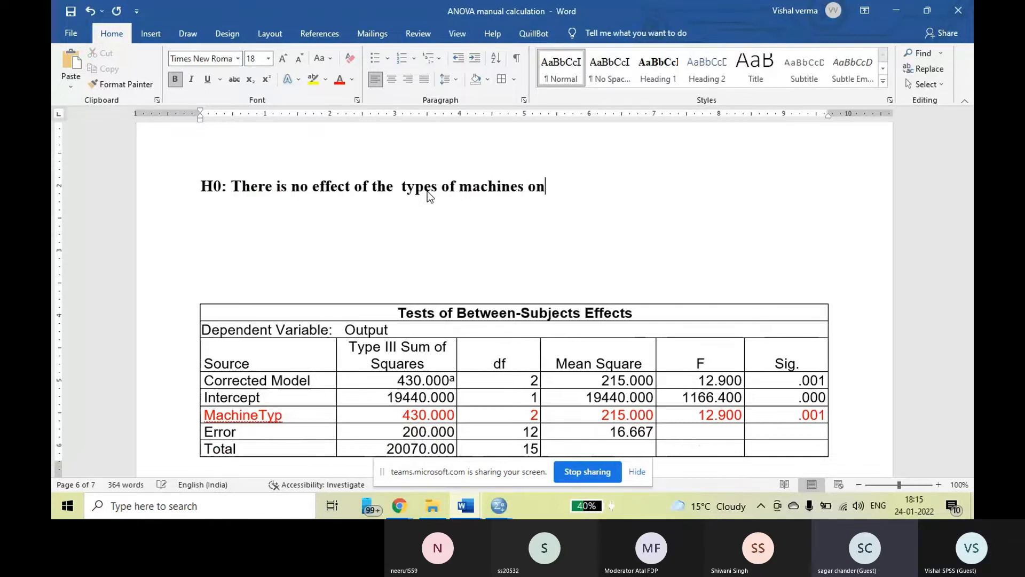
type(" the")
key("BackSpace")
key("BackSpace")
key("BackSpace")
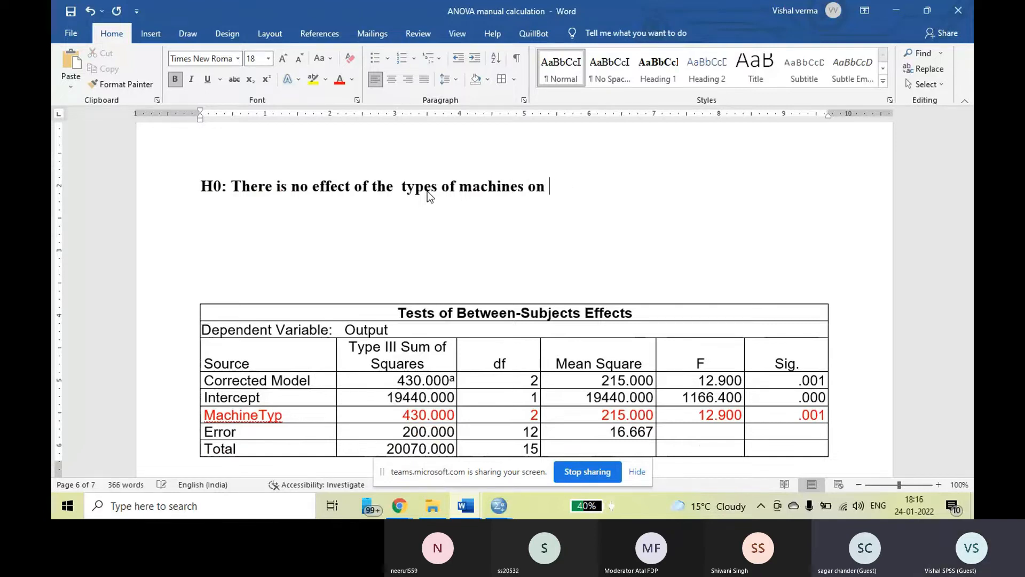
type("its output.")
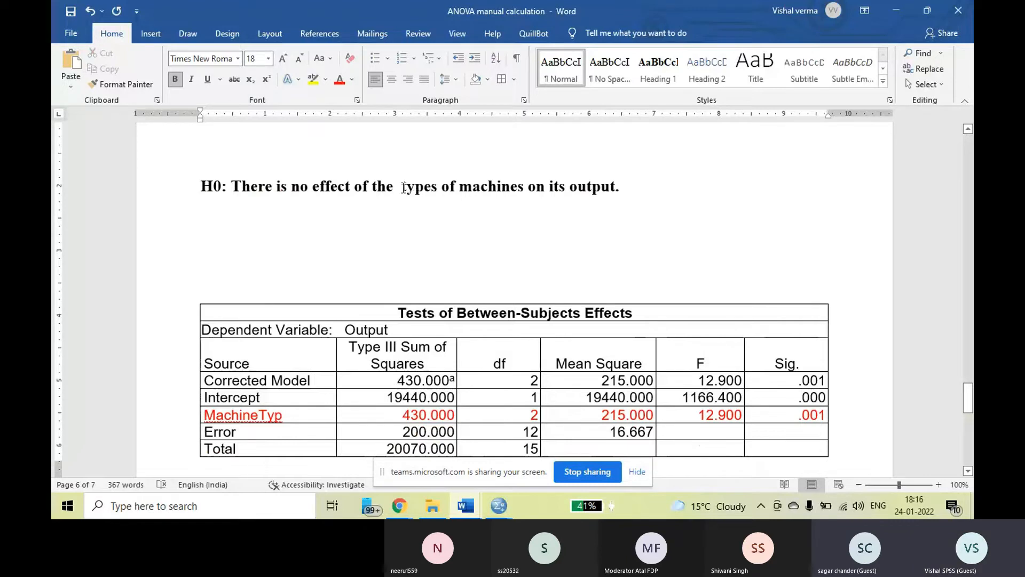
Colour "types of machines" red and "output" green in the hypothesis above the Tests of Between-Subjects Effects table.
left_click_drag(401, 187, 527, 187)
left_click(338, 84)
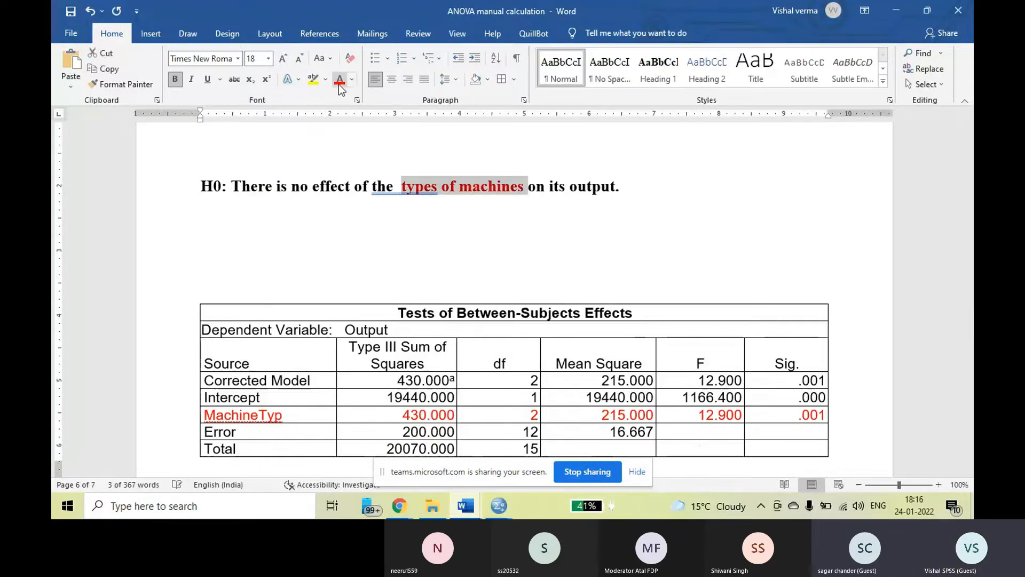
left_click_drag(570, 186, 617, 192)
left_click(351, 79)
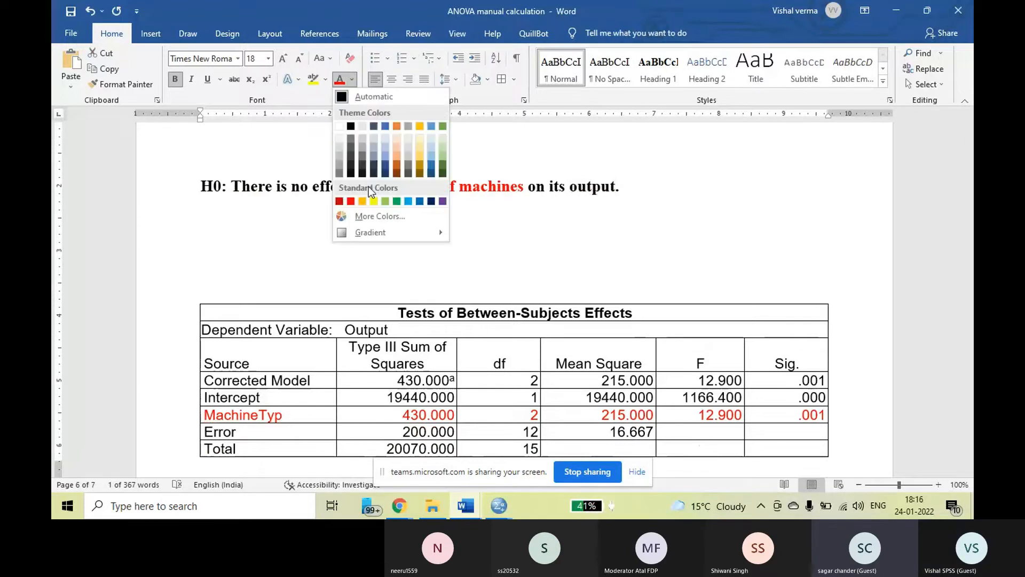
left_click(397, 201)
Correct the spacing in "the types" within the hypothesis and make the word "types" red again.
left_click(416, 188)
right_click(416, 188)
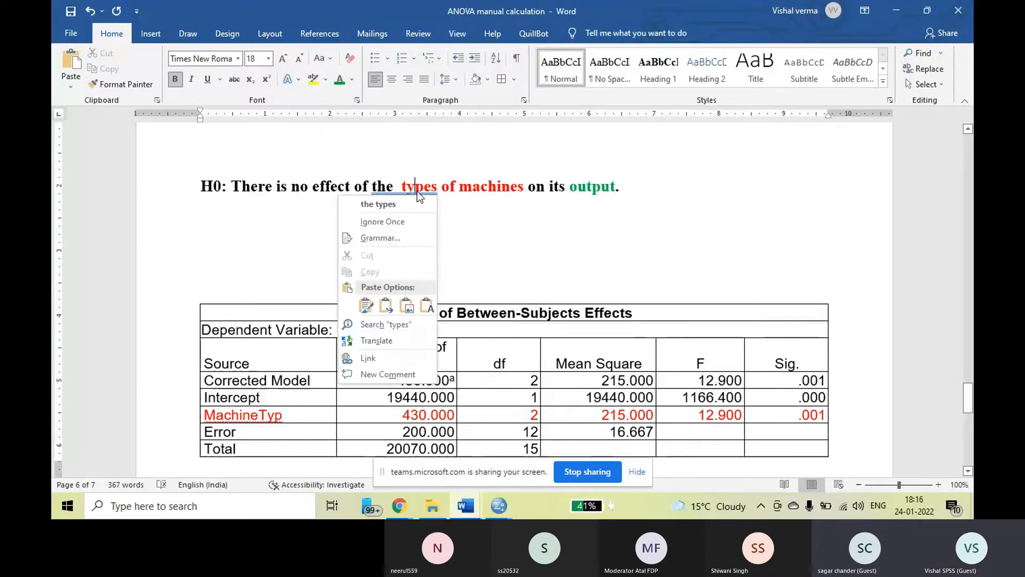
left_click(399, 203)
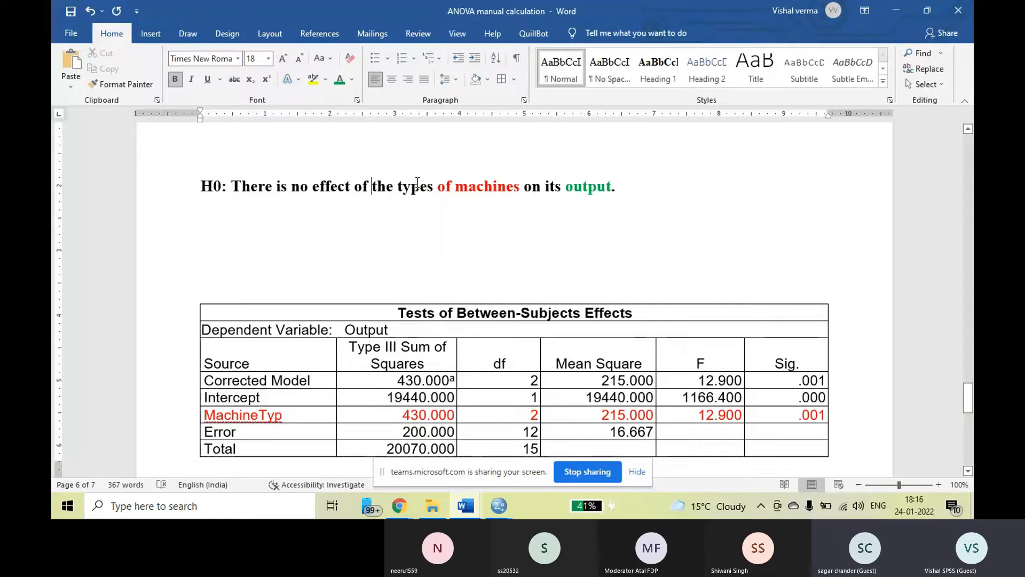
double_click(417, 185)
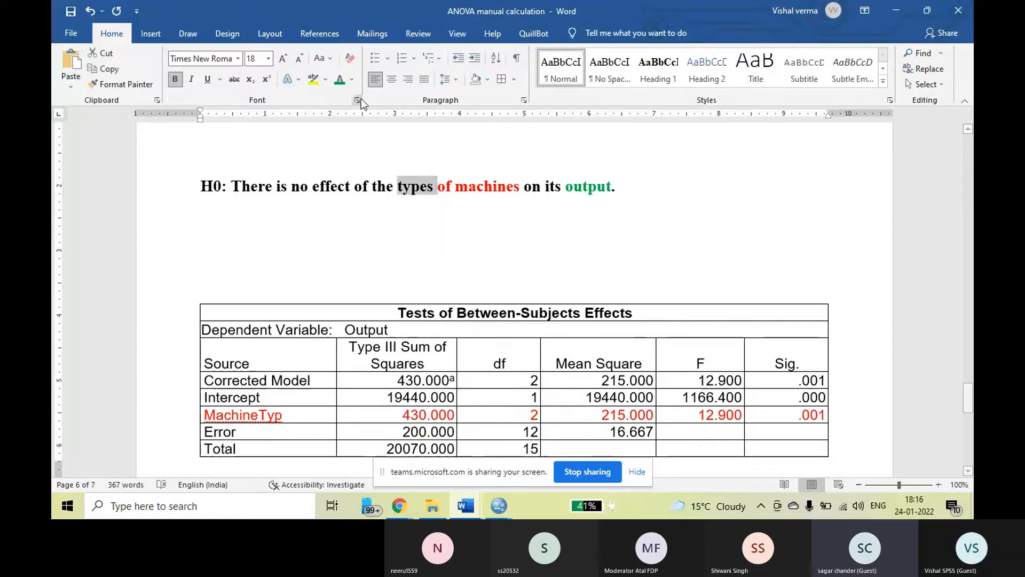
left_click(337, 81)
left_click(408, 182)
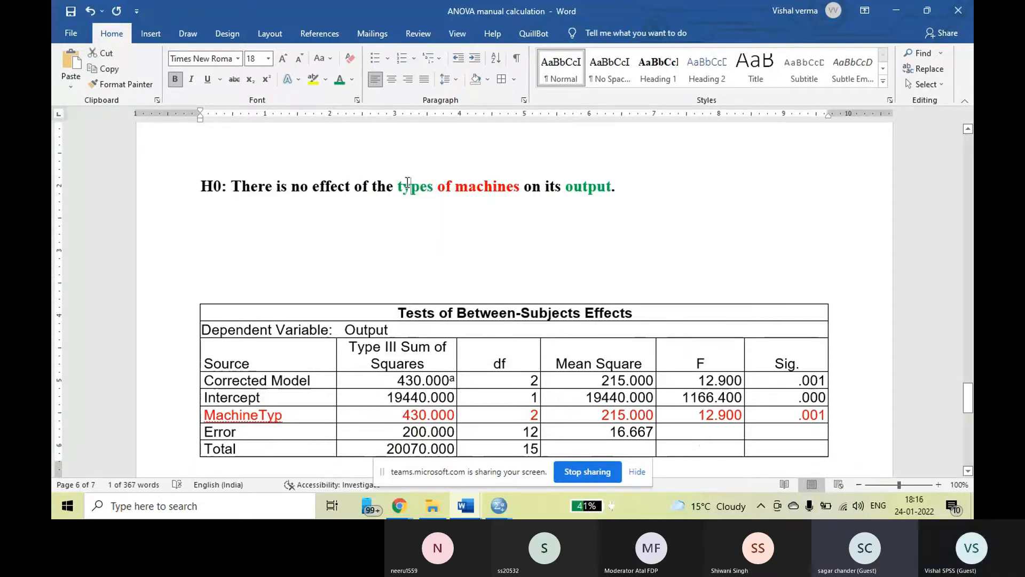
left_click_drag(398, 186, 433, 189)
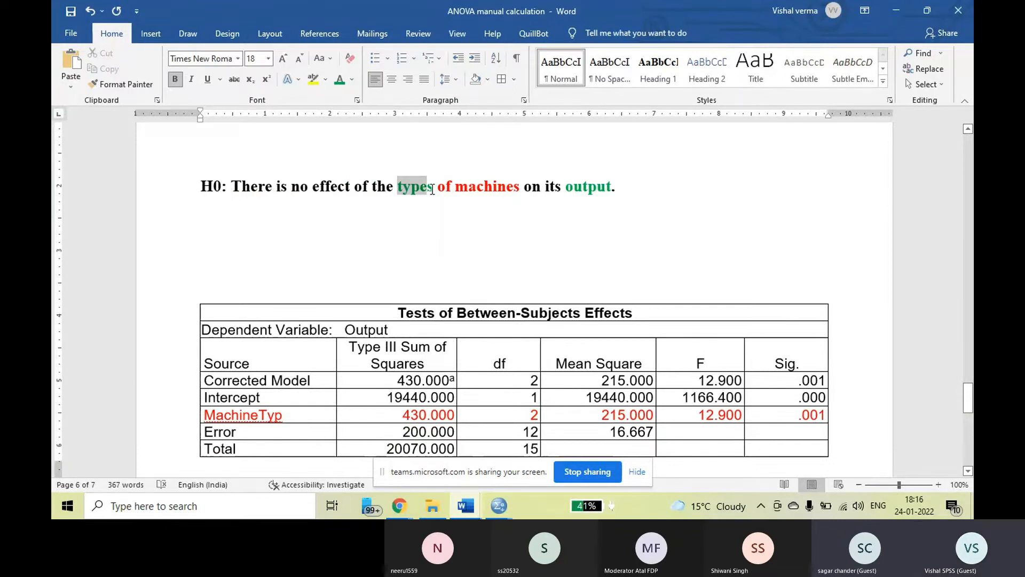
key("ctrl+z")
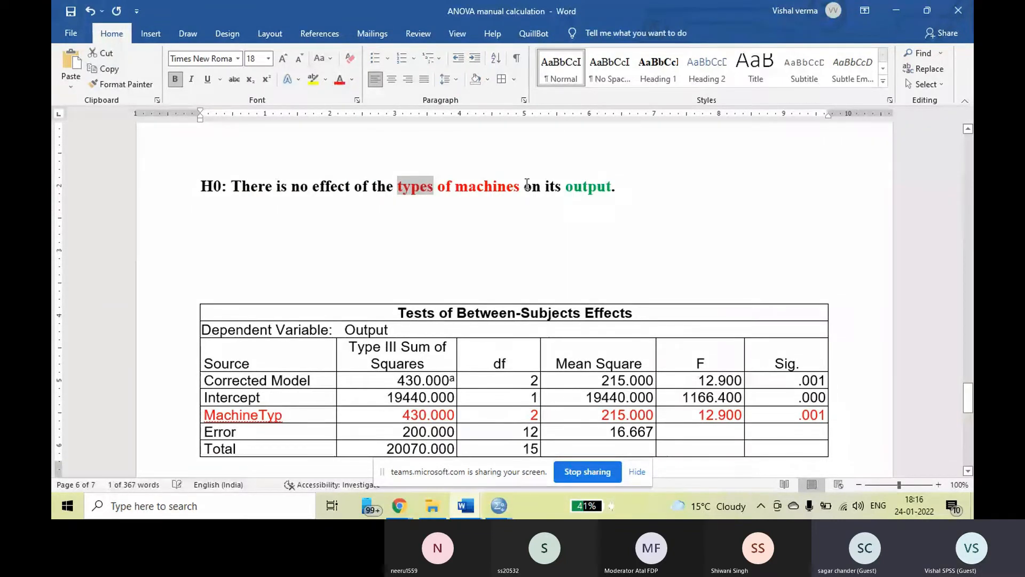
Add "( Nominal)" after "types of machines" and "( Ratio)" after "output" in the hypothesis.
left_click(527, 186)
type("( N")
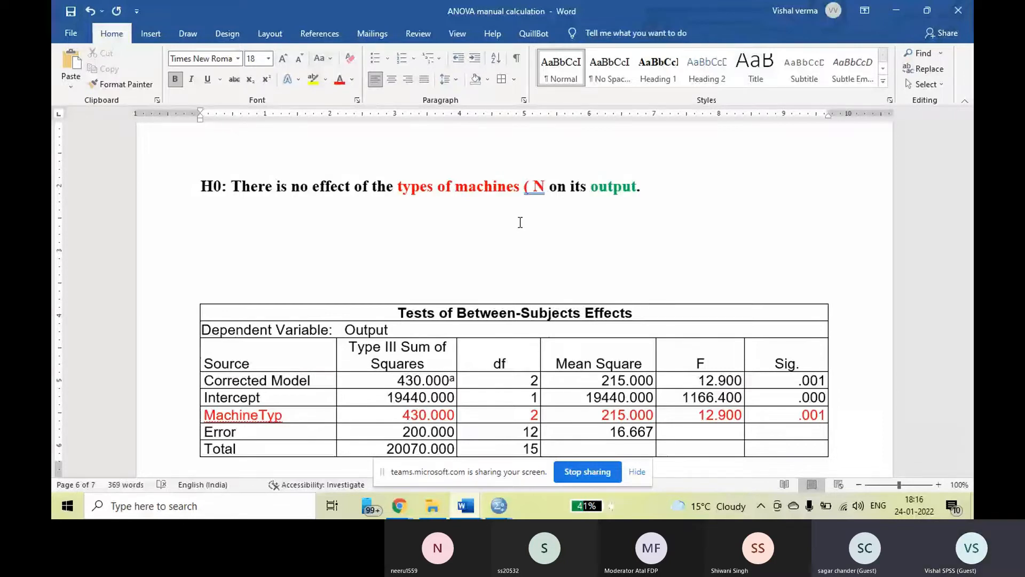
type("ominal)")
left_click(698, 186)
type("(")
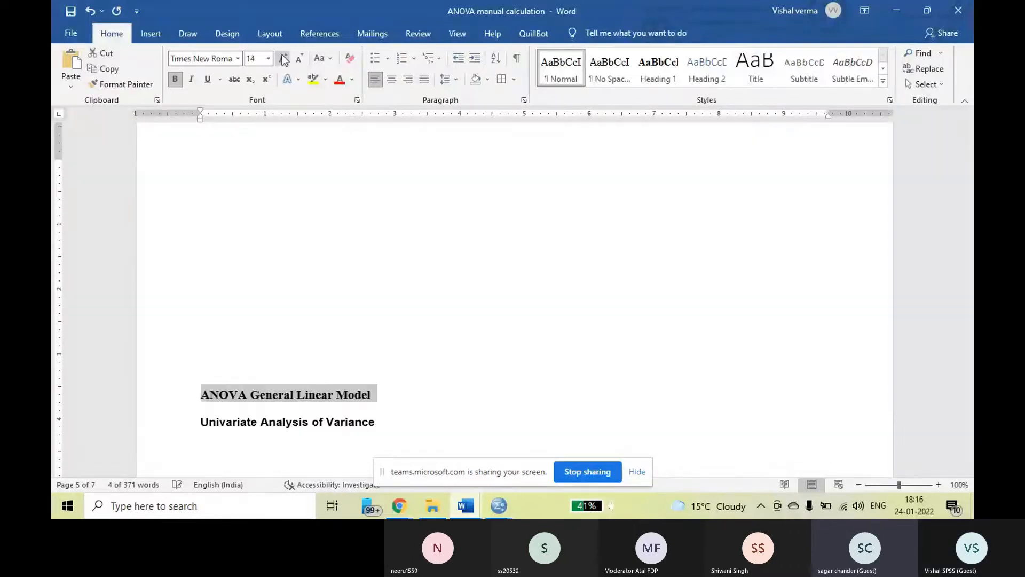
Colour the H0 and H1 statements below the first page's observation table red and insert a blank line above them.
left_click(432, 394)
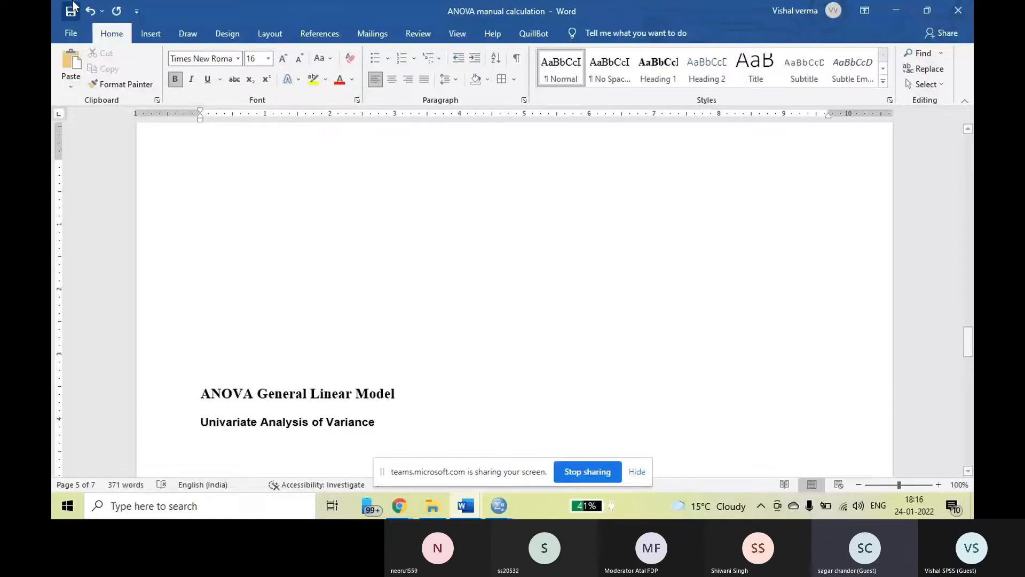
scroll(511, 333, "down", 3)
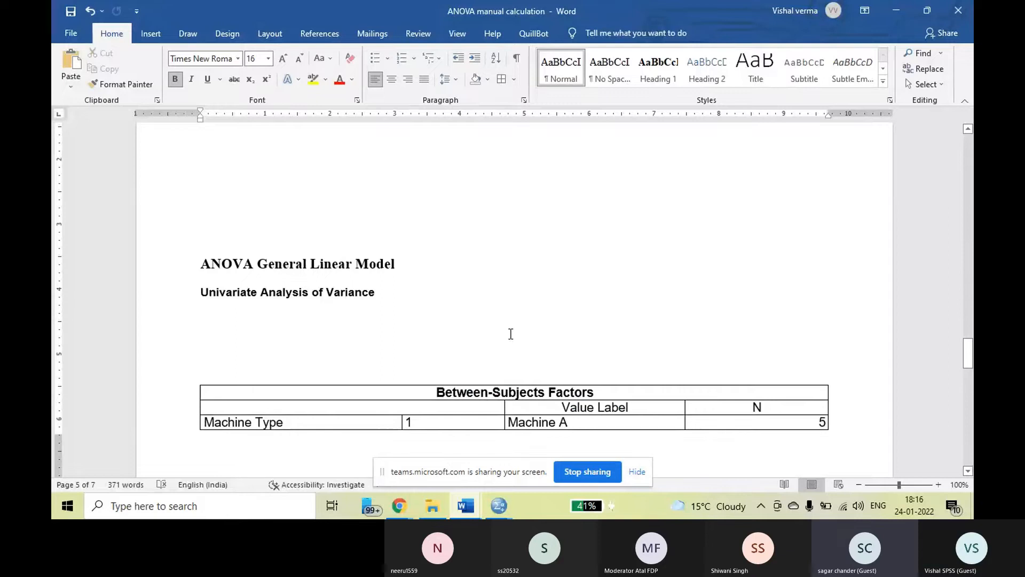
scroll(507, 333, "up", 3)
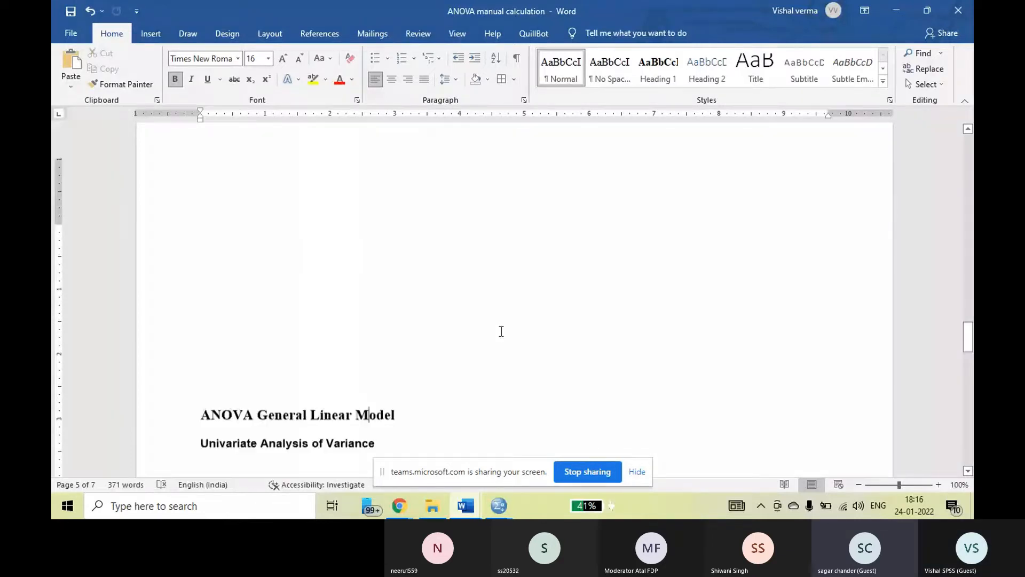
scroll(501, 331, "up", 5)
scroll(501, 331, "up", 10)
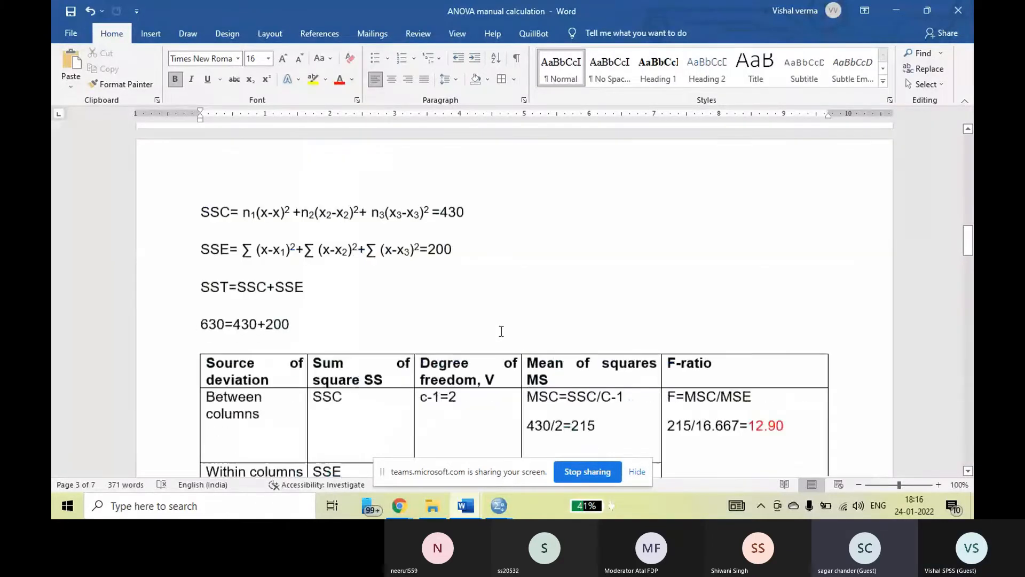
scroll(502, 331, "up", 5)
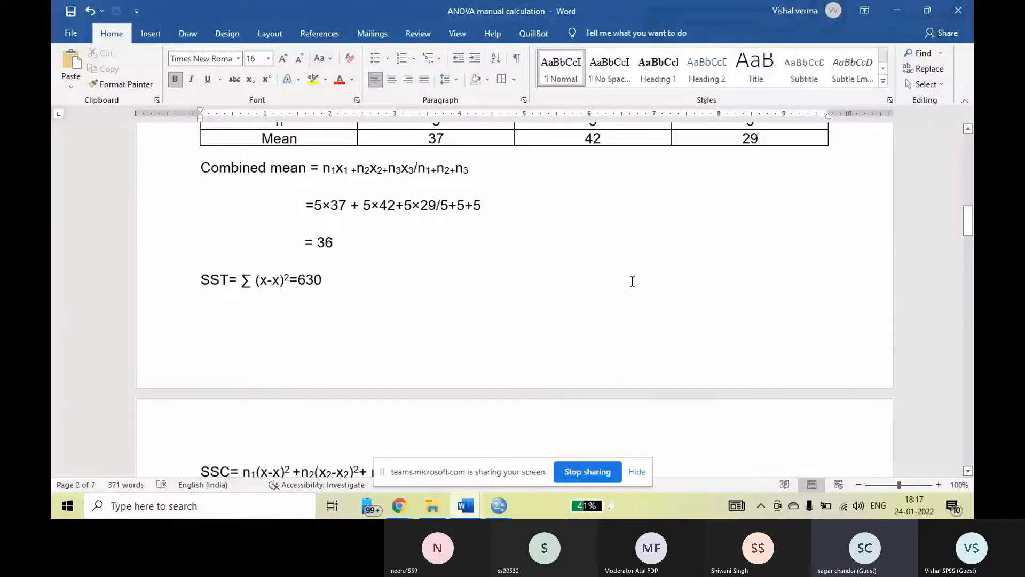
scroll(633, 281, "up", 10)
scroll(664, 297, "down", 3)
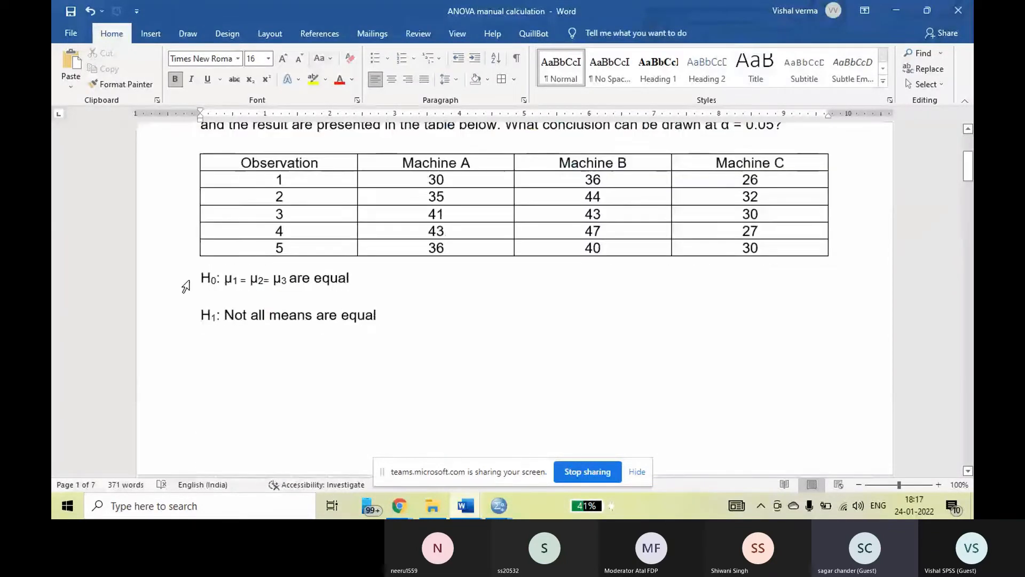
left_click_drag(186, 287, 187, 337)
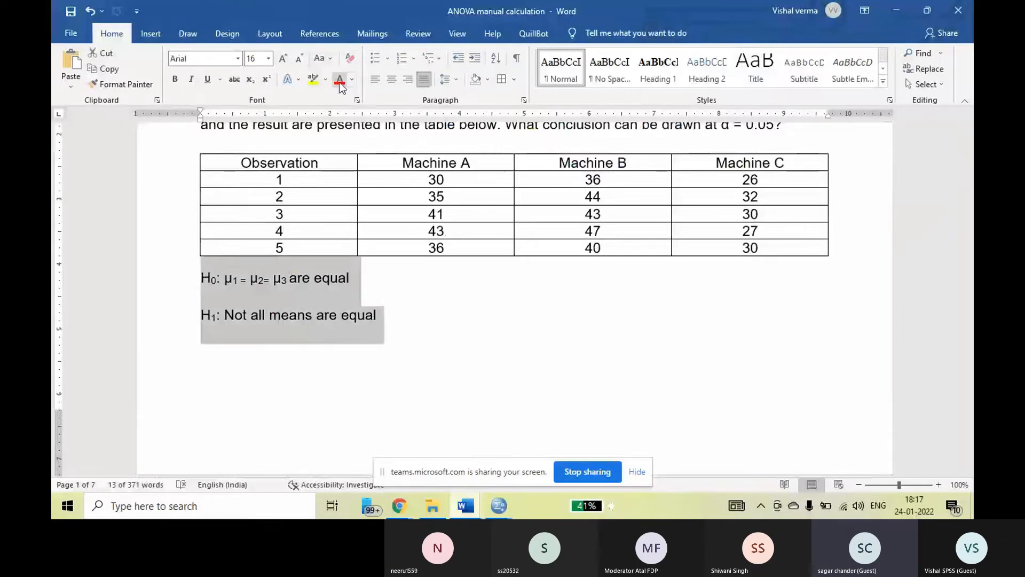
left_click(340, 79)
left_click(473, 278)
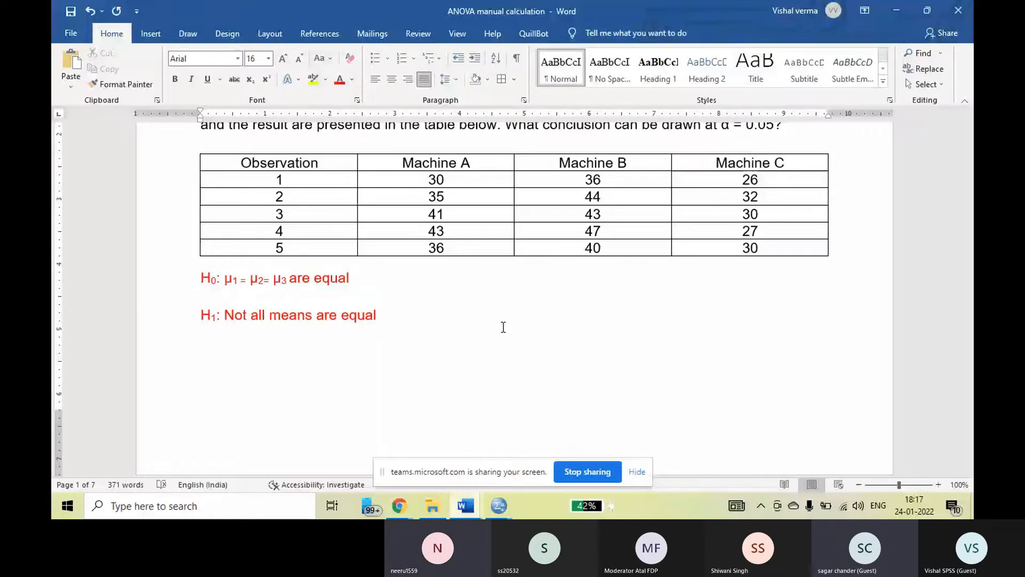
key("Return")
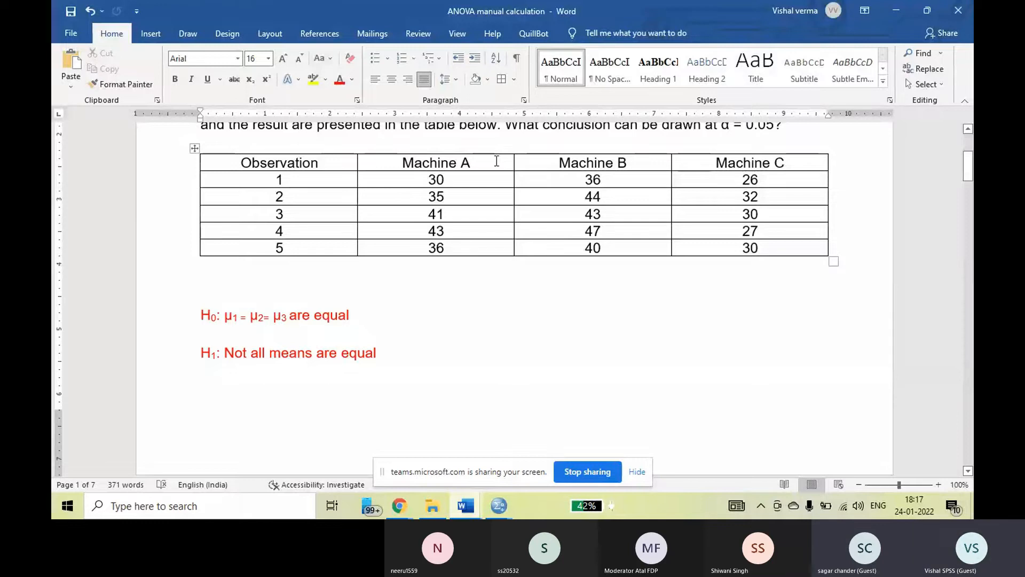
Review the Machine A, Machine B and Machine C headings of the observation table, and the ANOVA output table.
triple_click(737, 162)
left_click_drag(737, 162, 481, 160)
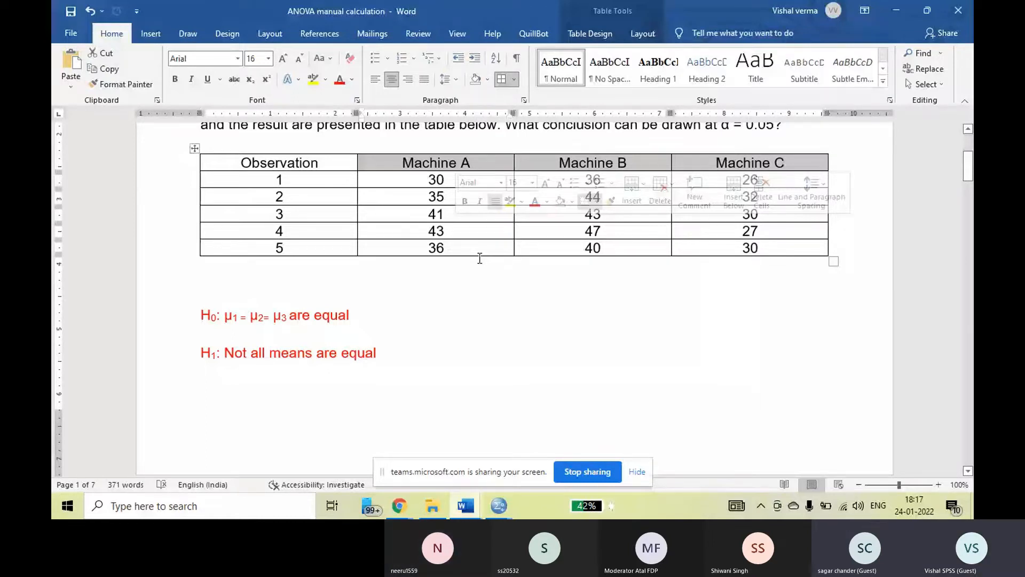
scroll(480, 258, "down", 20)
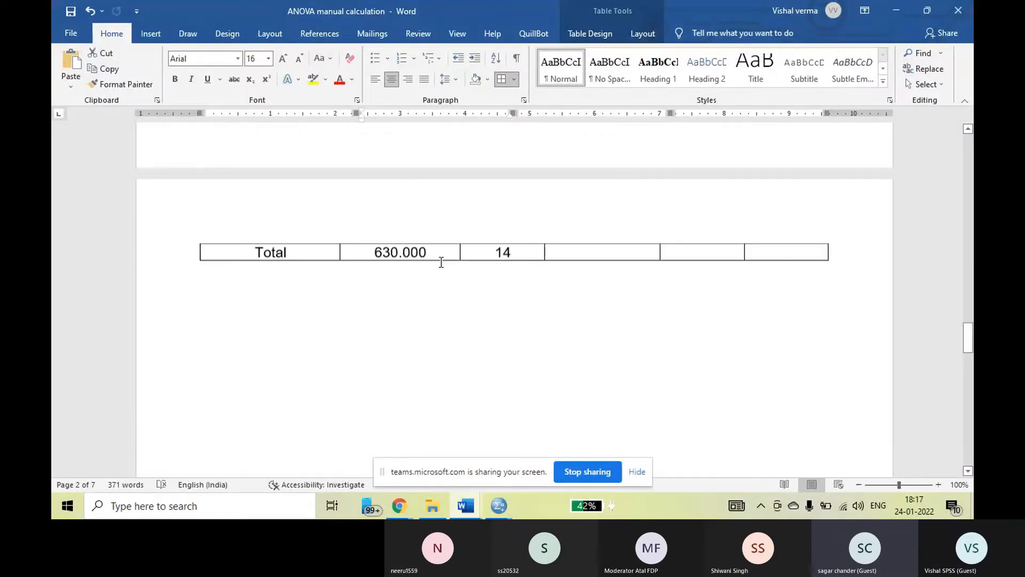
scroll(441, 262, "up", 3)
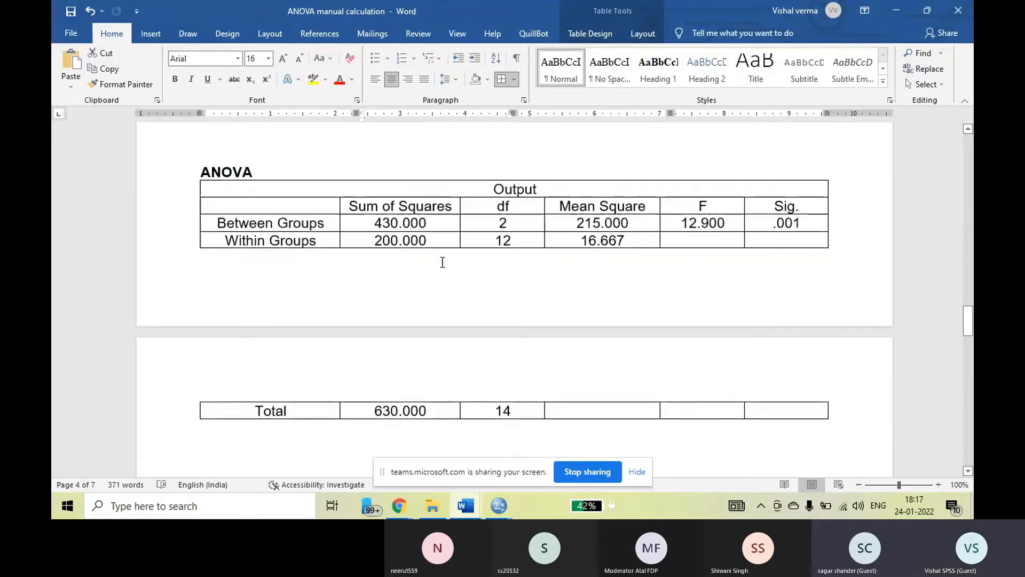
scroll(442, 262, "down", 8)
scroll(452, 266, "down", 3)
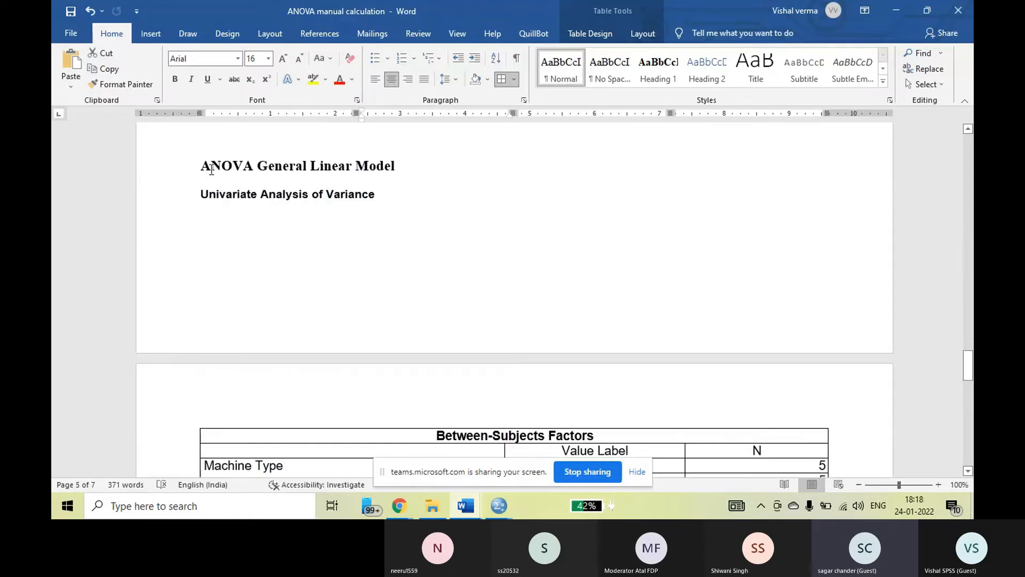
Review the ANOVA General Linear Model and Univariate Analysis of Variance headings and the hypothesis and result tables beneath them.
left_click_drag(377, 175, 406, 166)
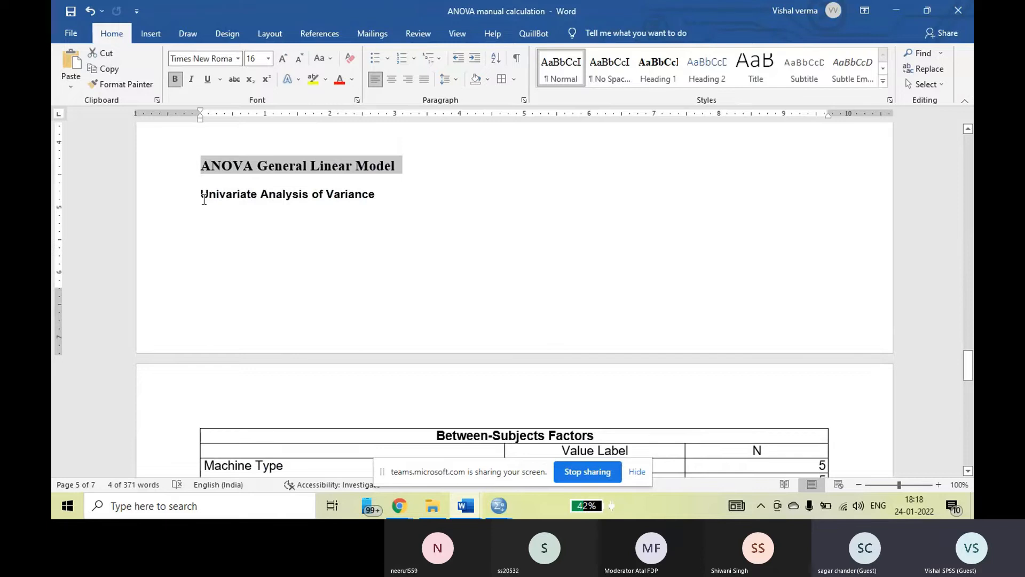
left_click_drag(204, 199, 381, 196)
left_click_drag(201, 195, 381, 196)
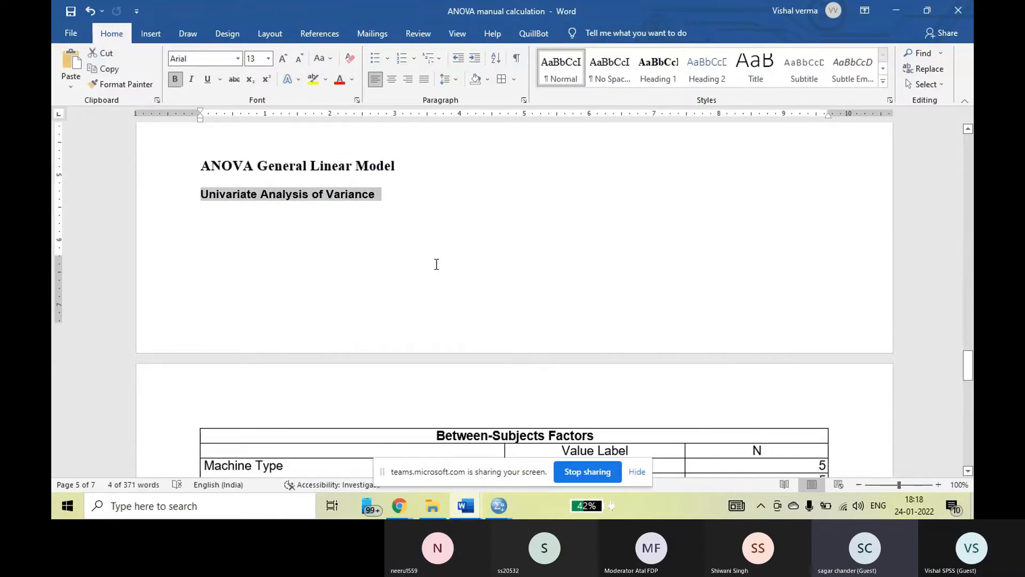
scroll(437, 264, "down", 5)
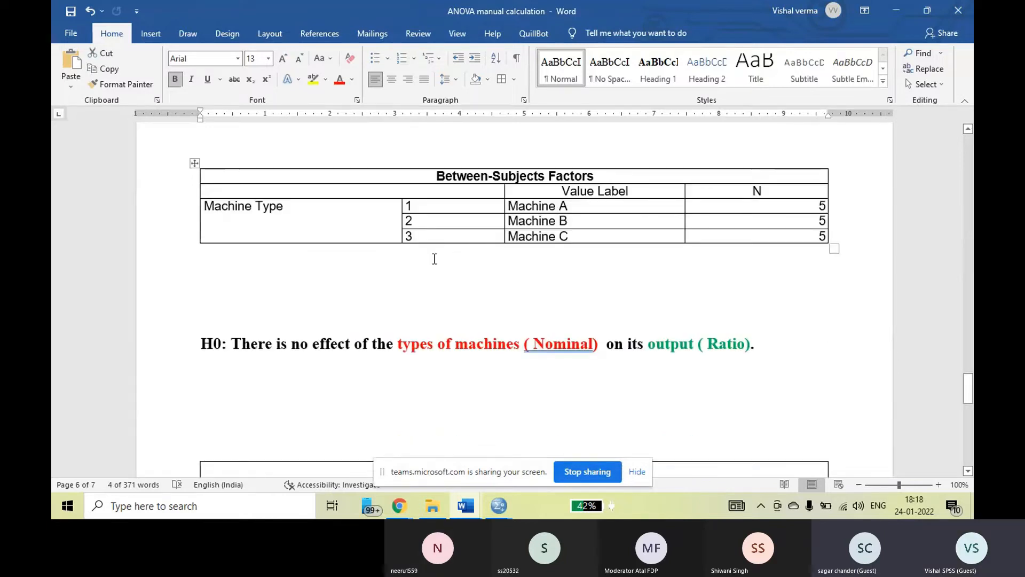
scroll(435, 259, "down", 2)
scroll(433, 258, "down", 5)
scroll(433, 258, "down", 1)
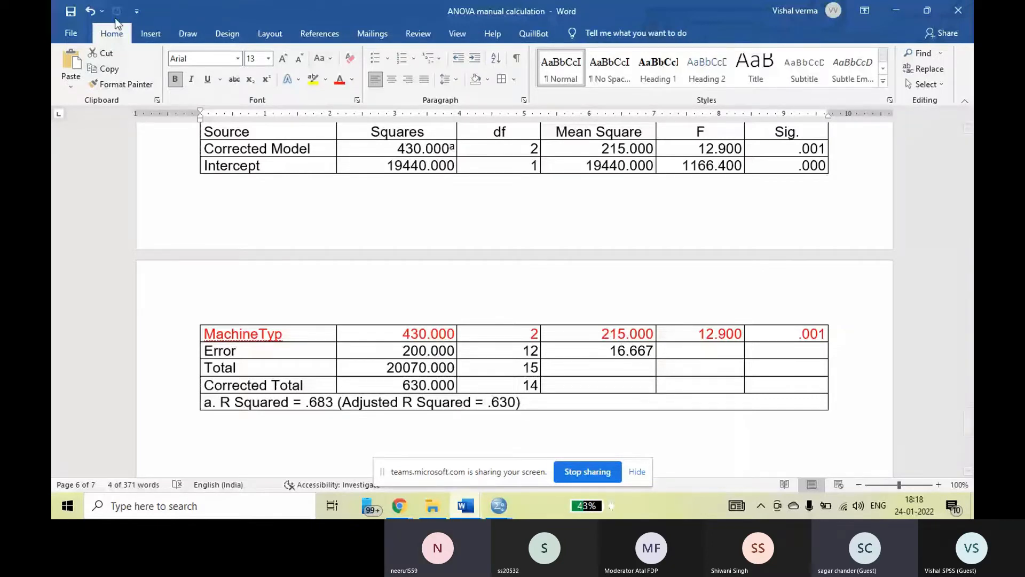
Switch to the SPSS Data Editor, check the MachineTyp variable's value labels, and return to the data values.
left_click(466, 506)
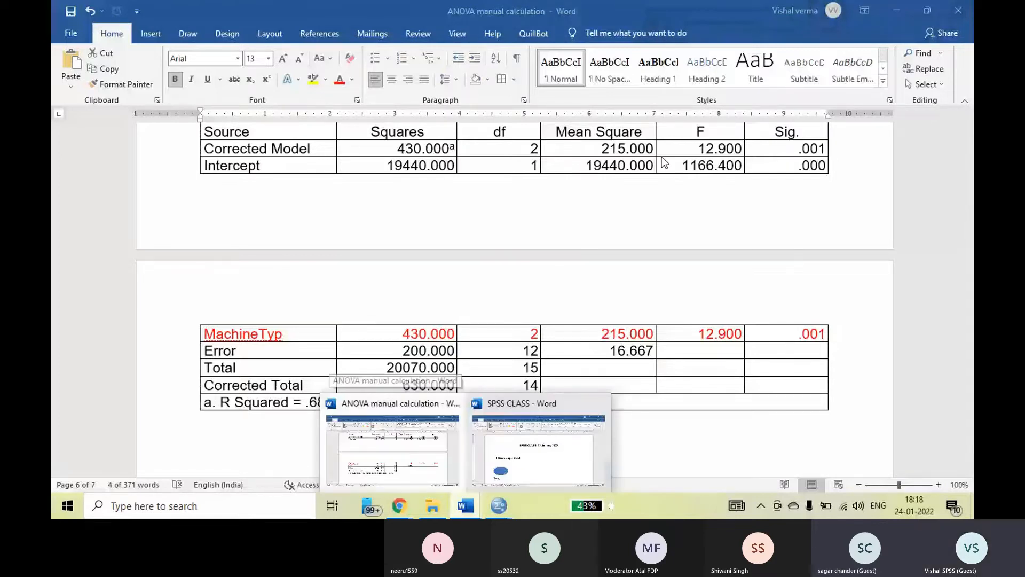
left_click(899, 12)
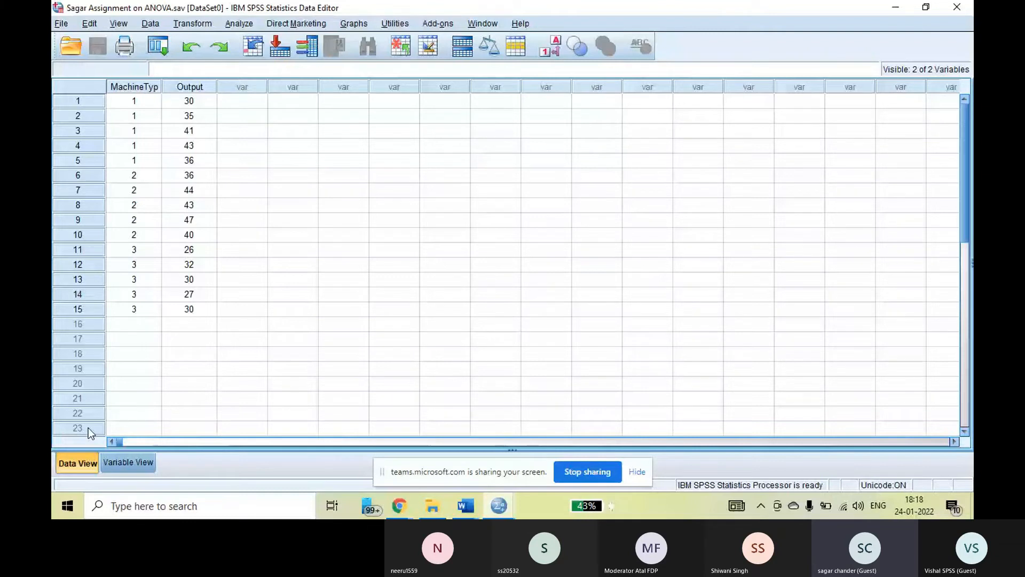
left_click(128, 462)
left_click(440, 82)
left_click(440, 83)
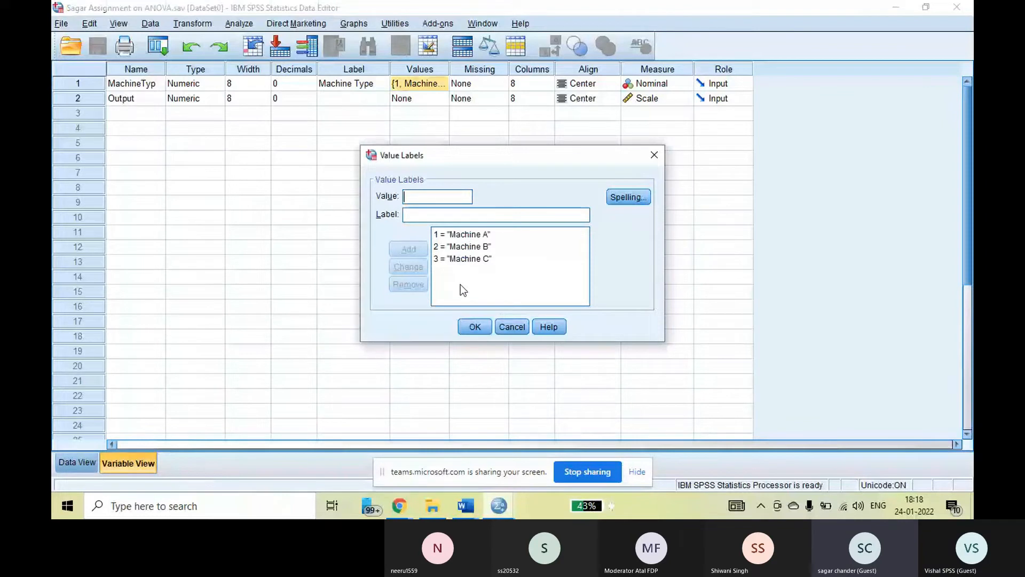
left_click(473, 323)
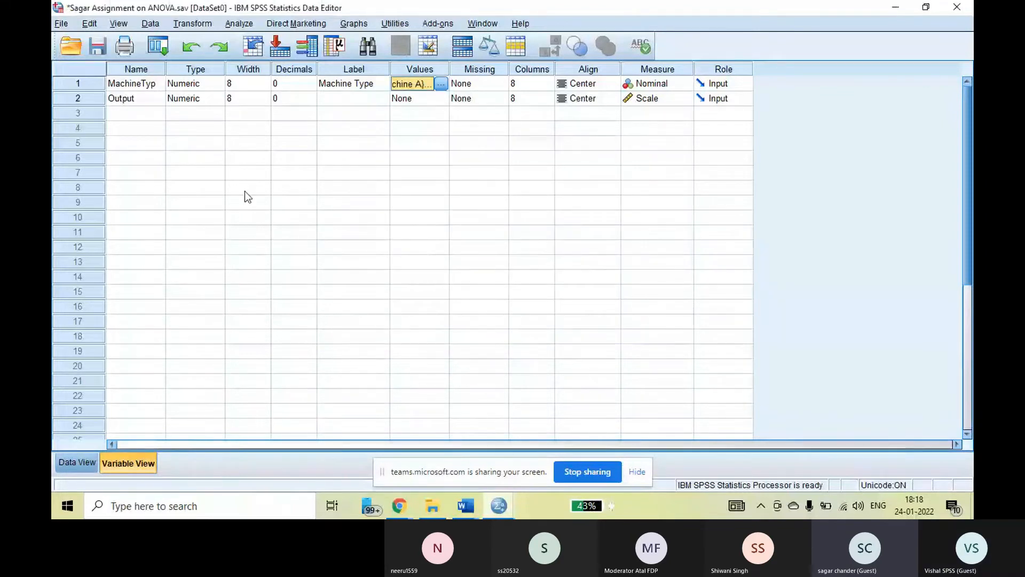
key("ctrl+t")
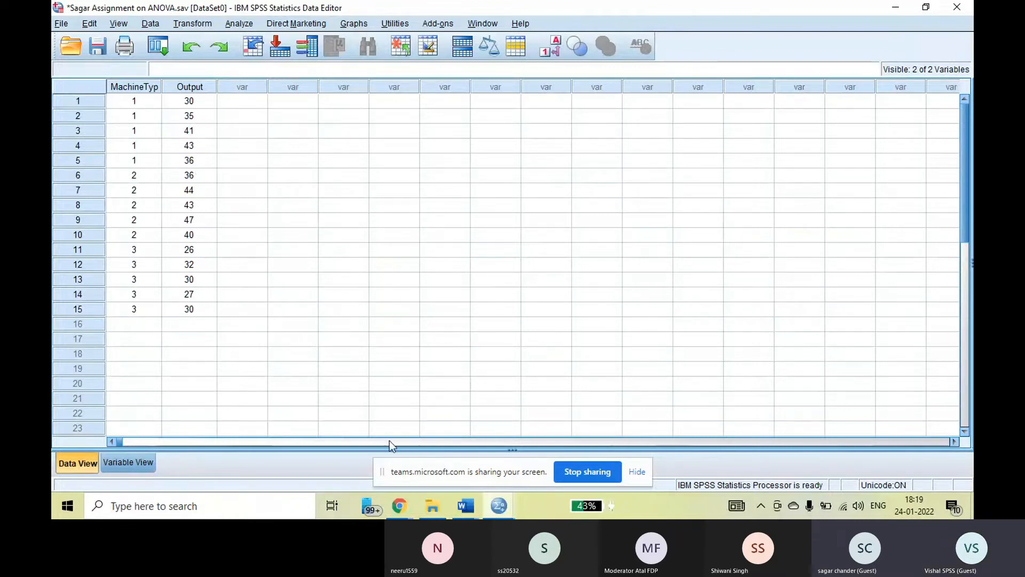
Switch back to the ANOVA manual calculation document in Word and examine the Machine A observations on the first page.
left_click(466, 505)
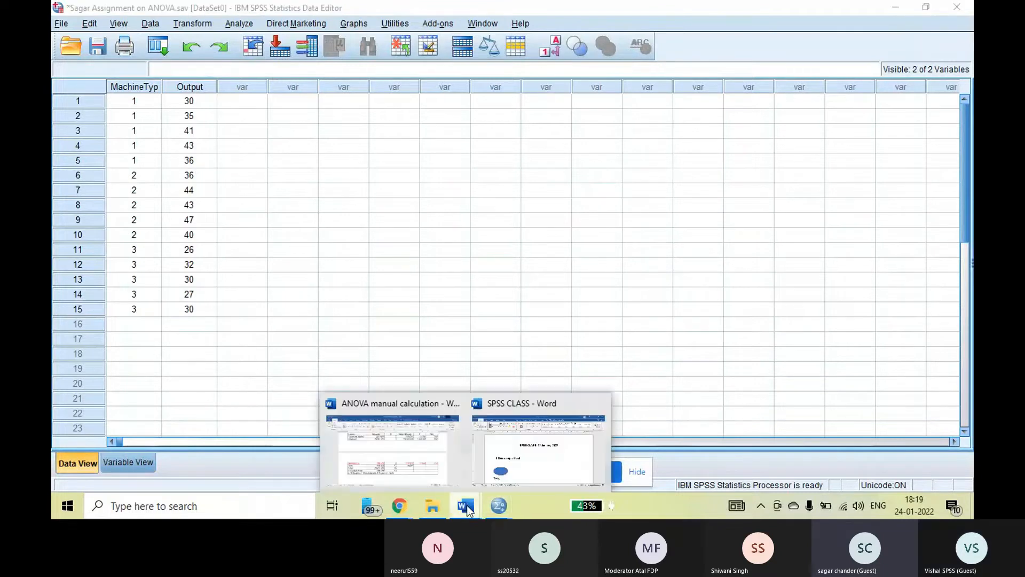
left_click(422, 473)
left_click_drag(972, 175, 971, 157)
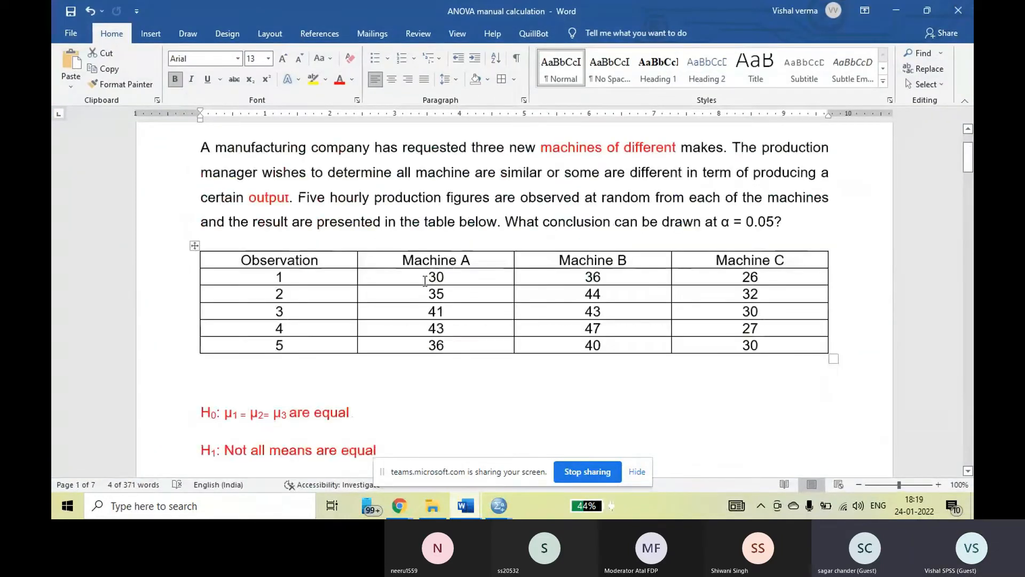
left_click_drag(425, 281, 442, 322)
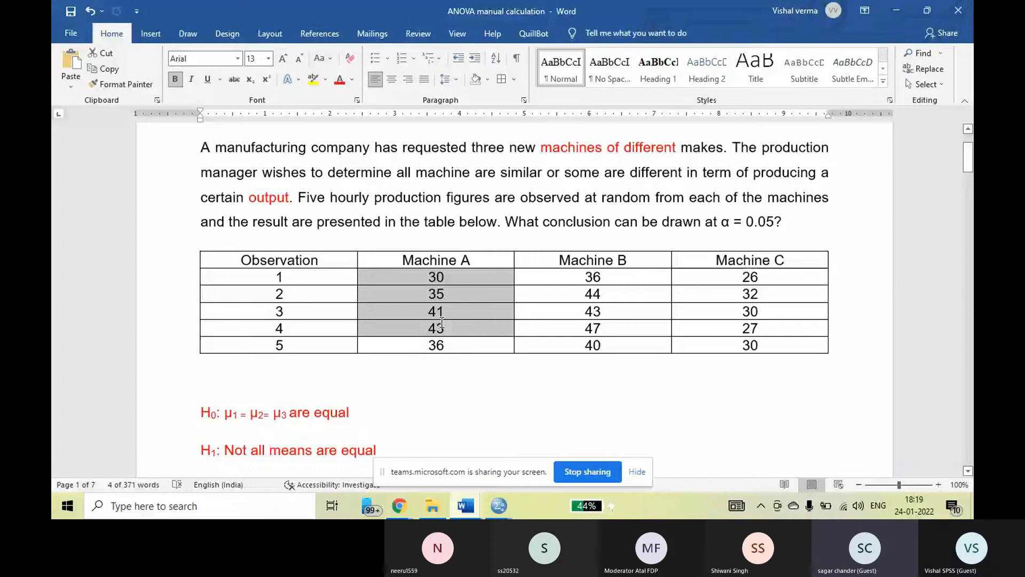
Examine the Machine A observations in Word, switch to the SPSS Data Editor, and review the MachineTyp groups 1, 2 and 3 and the Output values.
left_click_drag(443, 322, 439, 344)
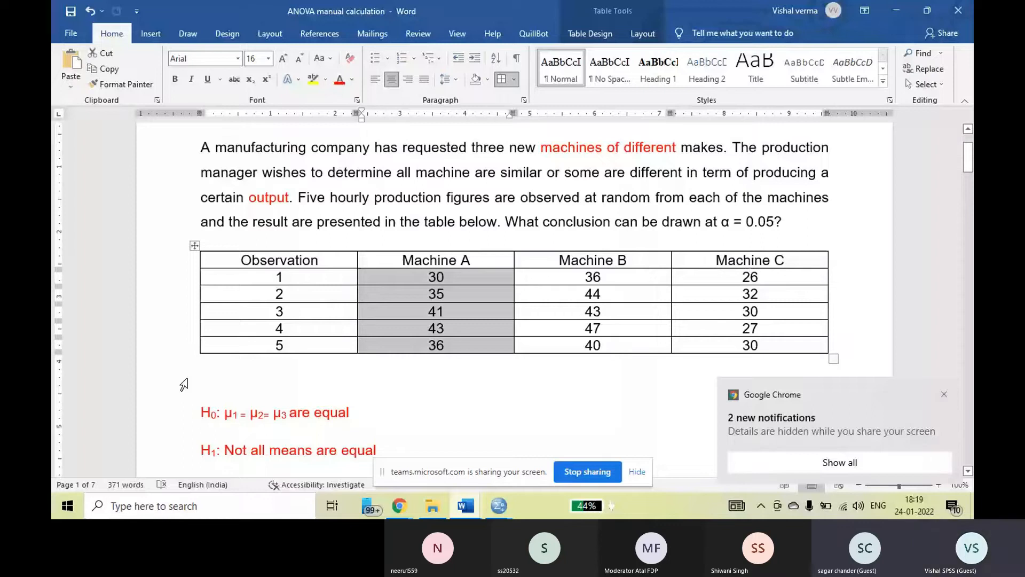
left_click(499, 506)
left_click_drag(147, 102, 150, 161)
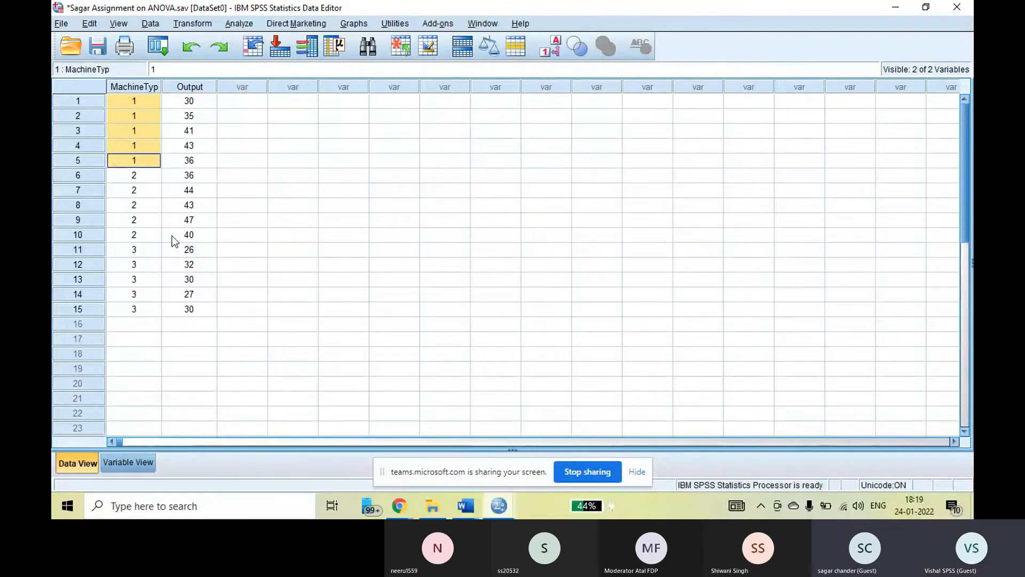
left_click_drag(148, 179, 160, 235)
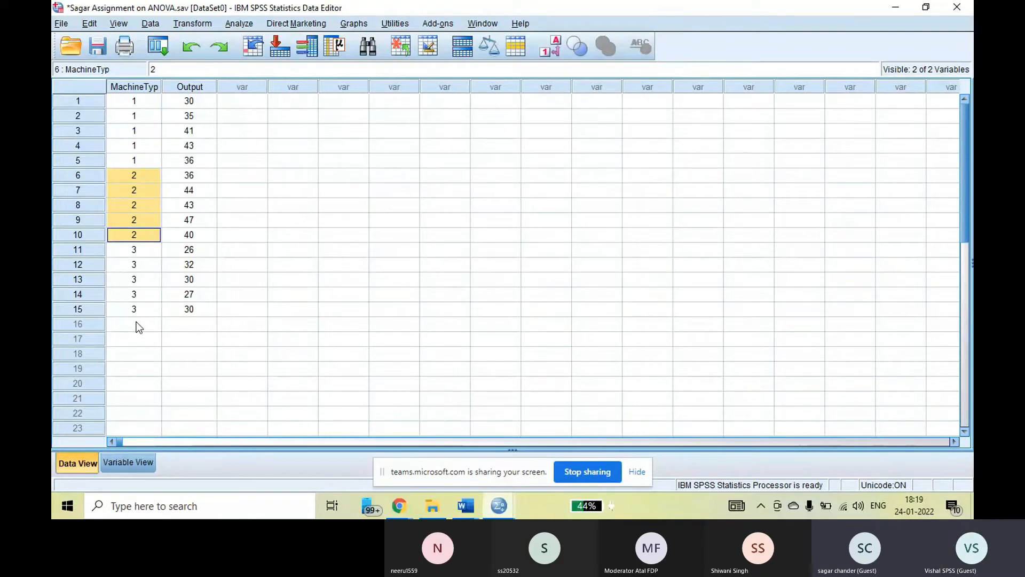
left_click(142, 253)
left_click_drag(143, 261, 146, 318)
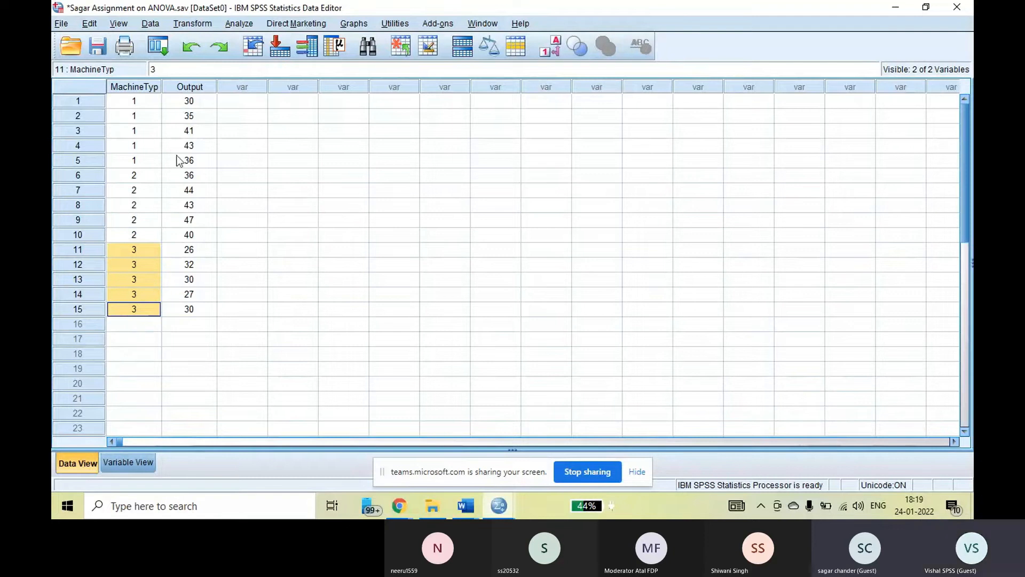
left_click_drag(194, 103, 201, 311)
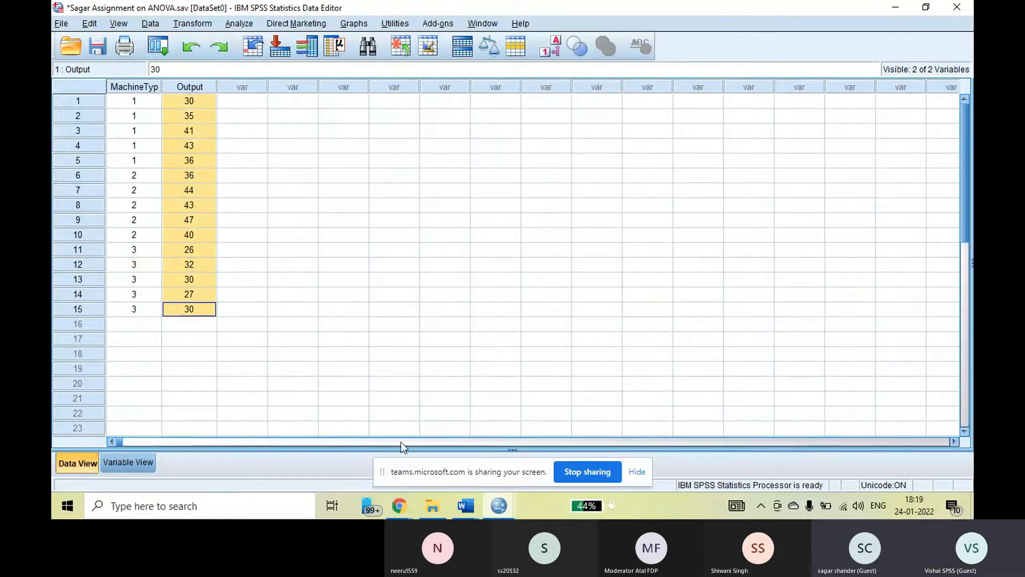
Copy the MachineTyp and Output values of all 15 cases from SPSS and paste them beneath the observation table in the ANOVA manual calculation document.
left_click(465, 506)
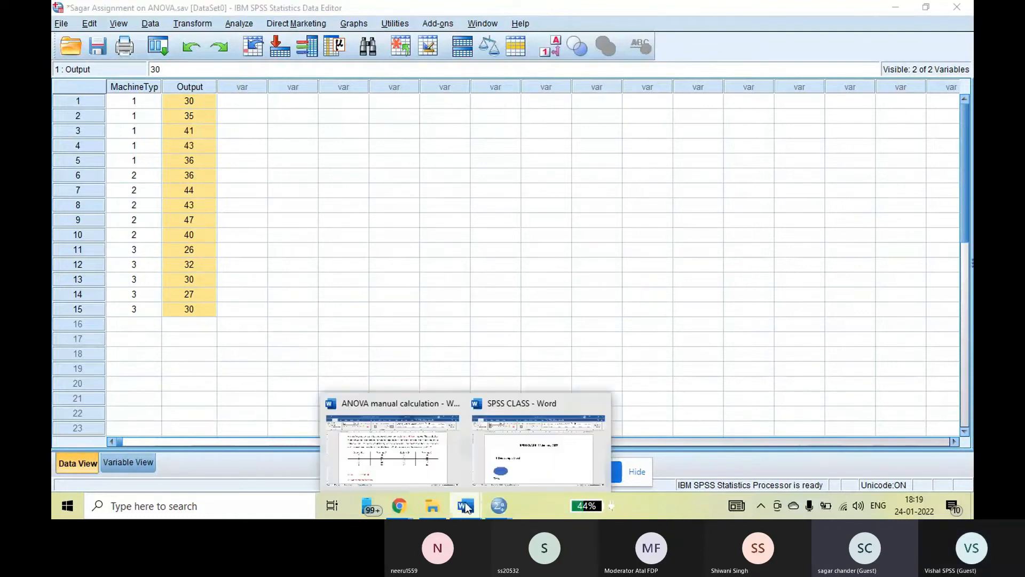
left_click(392, 449)
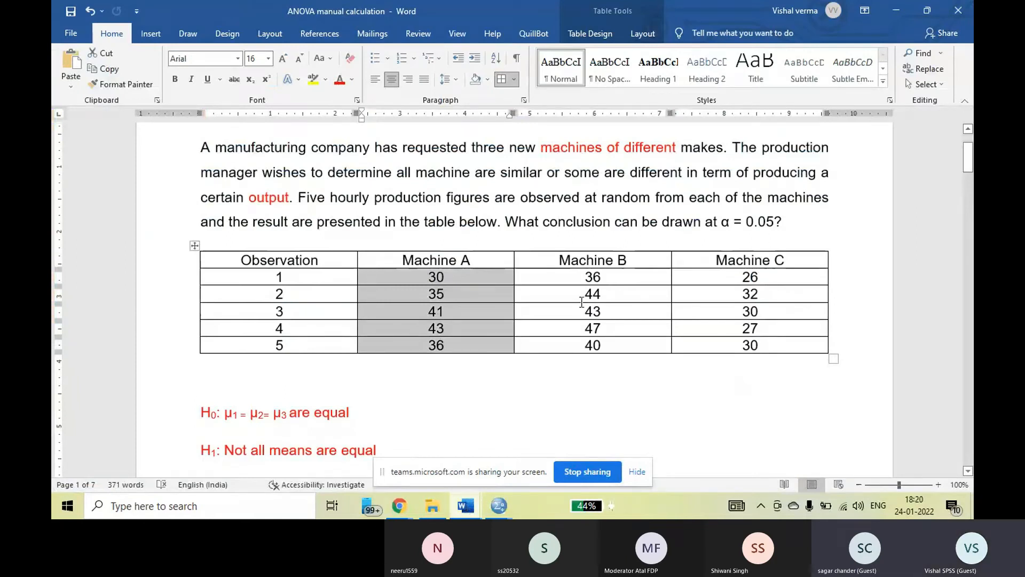
left_click(499, 506)
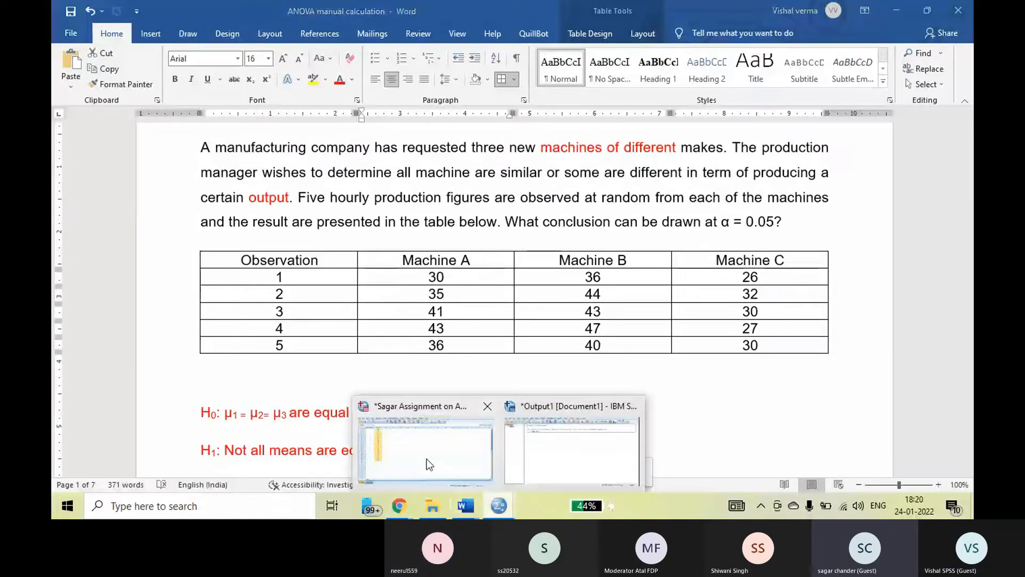
left_click(428, 464)
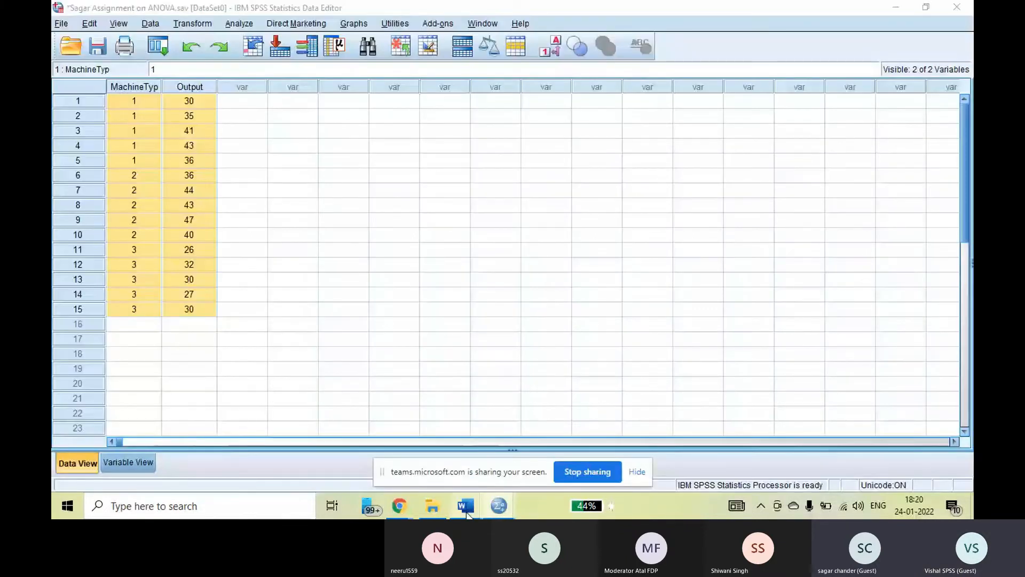
left_click(467, 506)
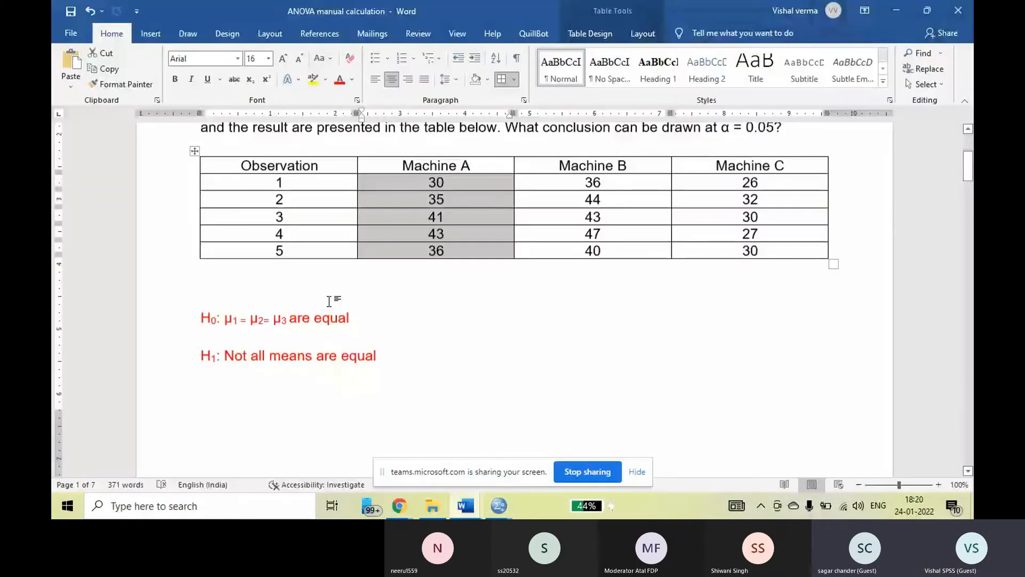
right_click(218, 307)
left_click(245, 160)
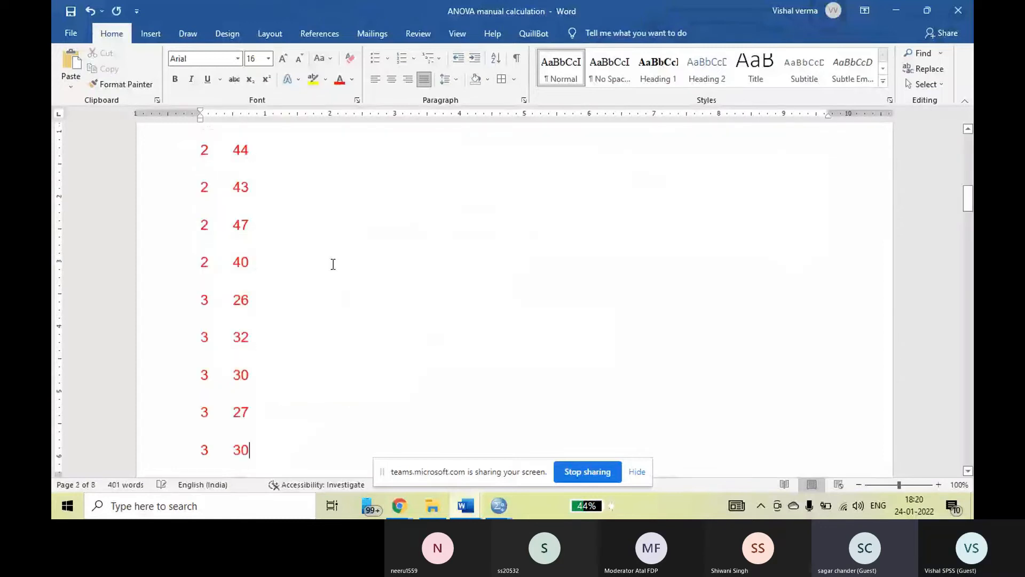
Insert a blank line between the observation table and the pasted values, and check the pasted list through to its end.
scroll(329, 264, "up", 10)
left_click(204, 281)
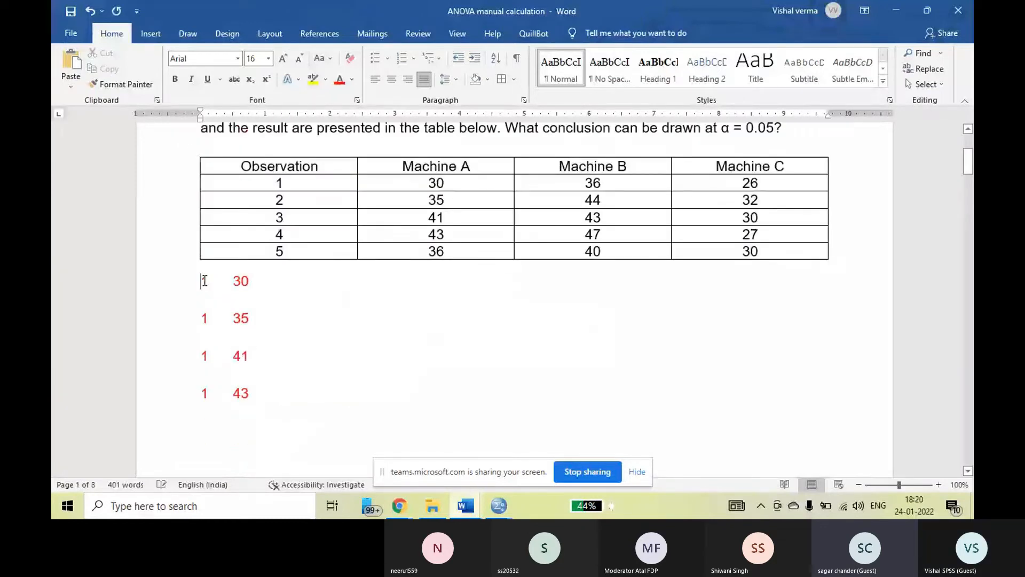
key("Return")
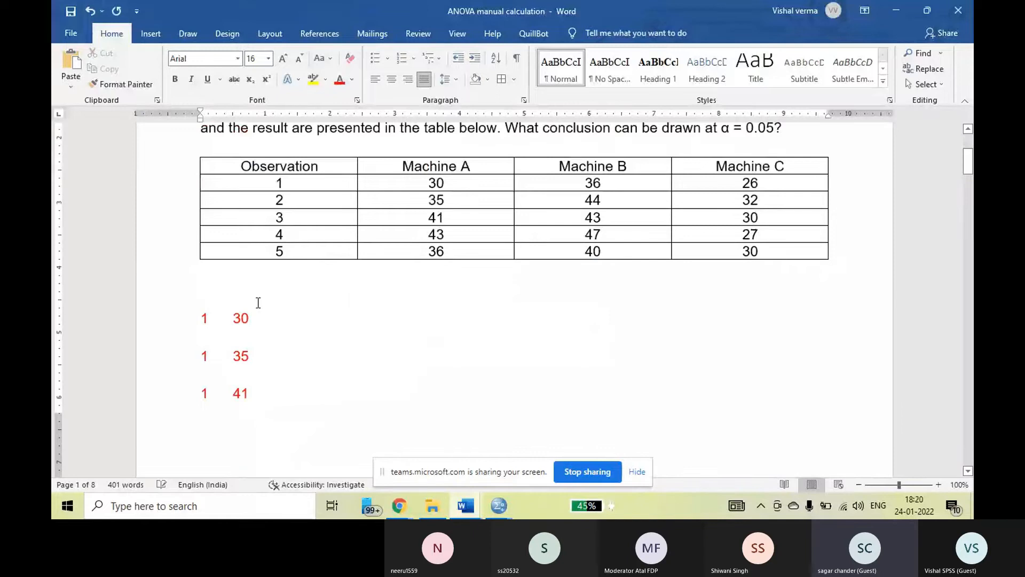
scroll(278, 283, "down", 10)
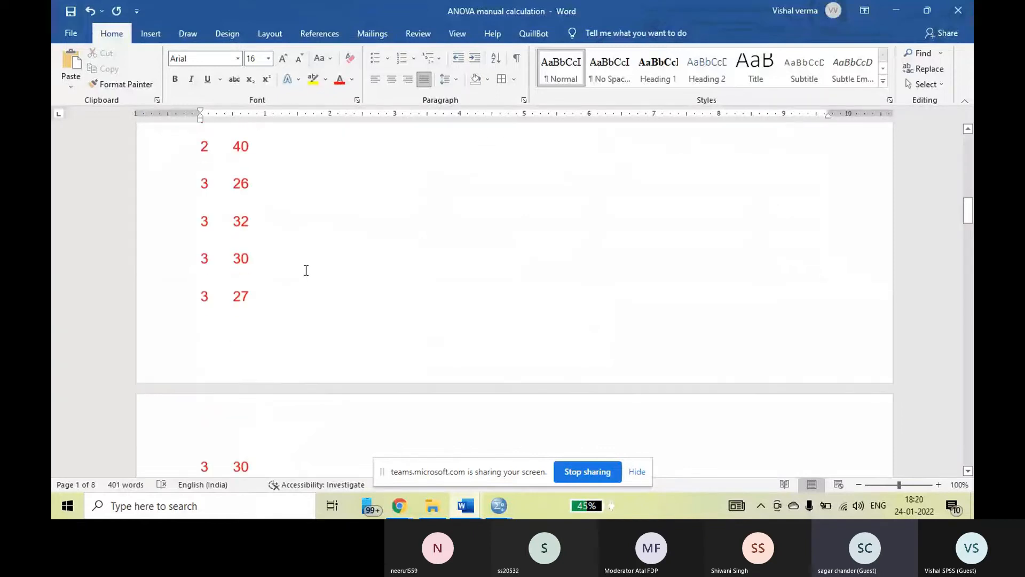
scroll(306, 270, "down", 3)
left_click(230, 299)
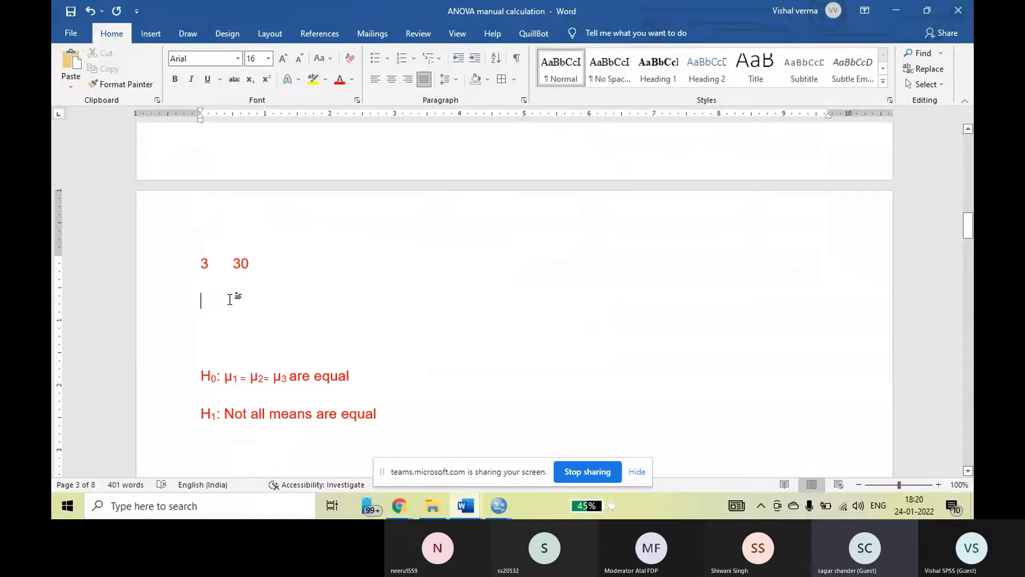
Switch to the SPSS Data Editor and save the ANOVA assignment data file.
left_click(496, 507)
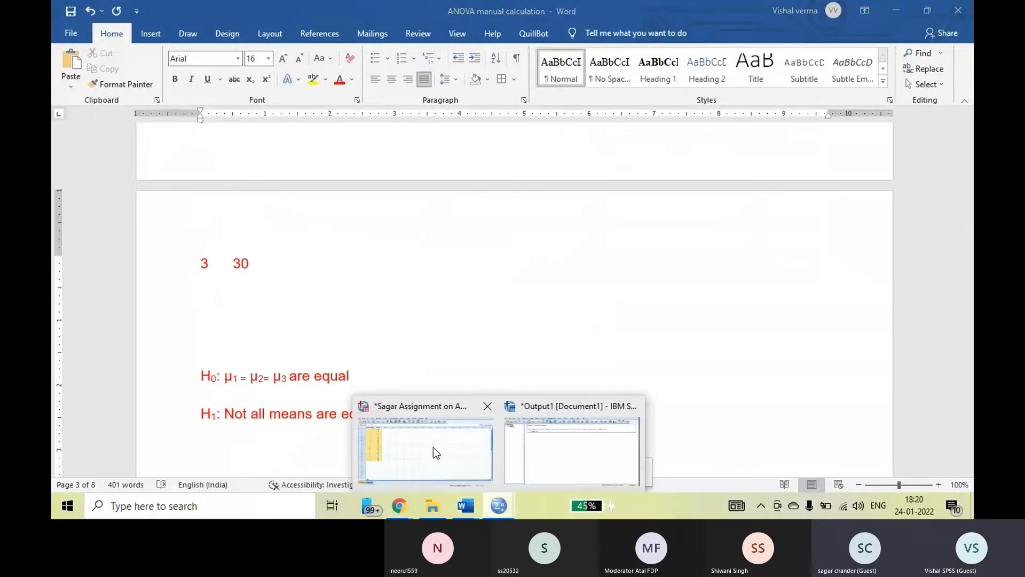
left_click(434, 448)
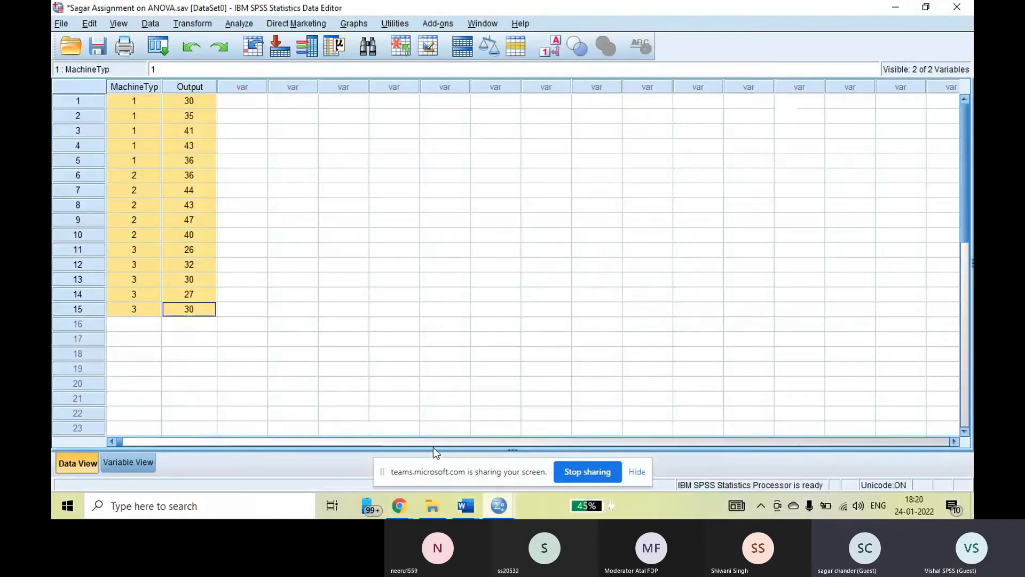
left_click(98, 48)
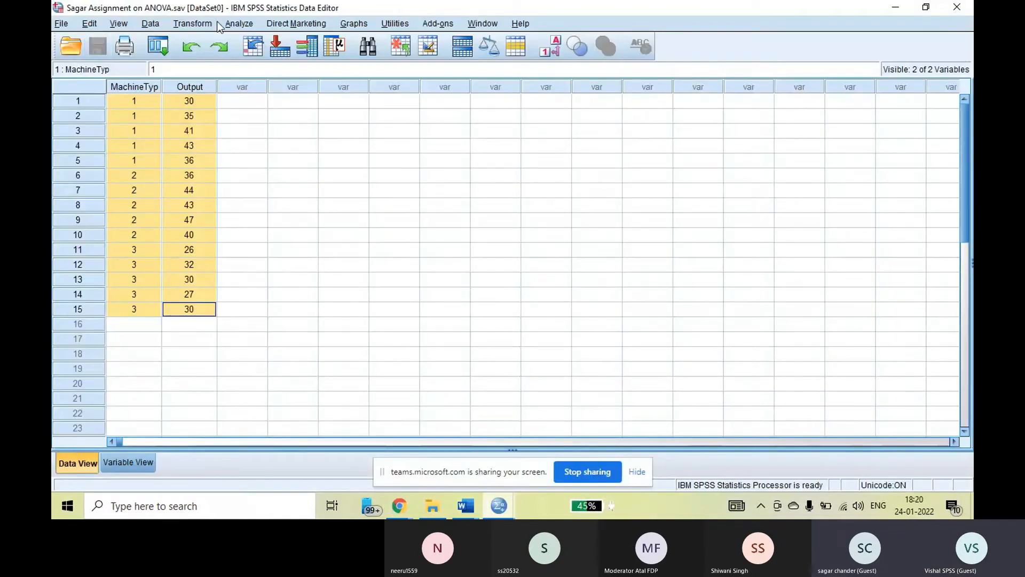
Start a One-Way ANOVA and remove Output from the dependent list and Machine Type from the factor.
left_click(240, 25)
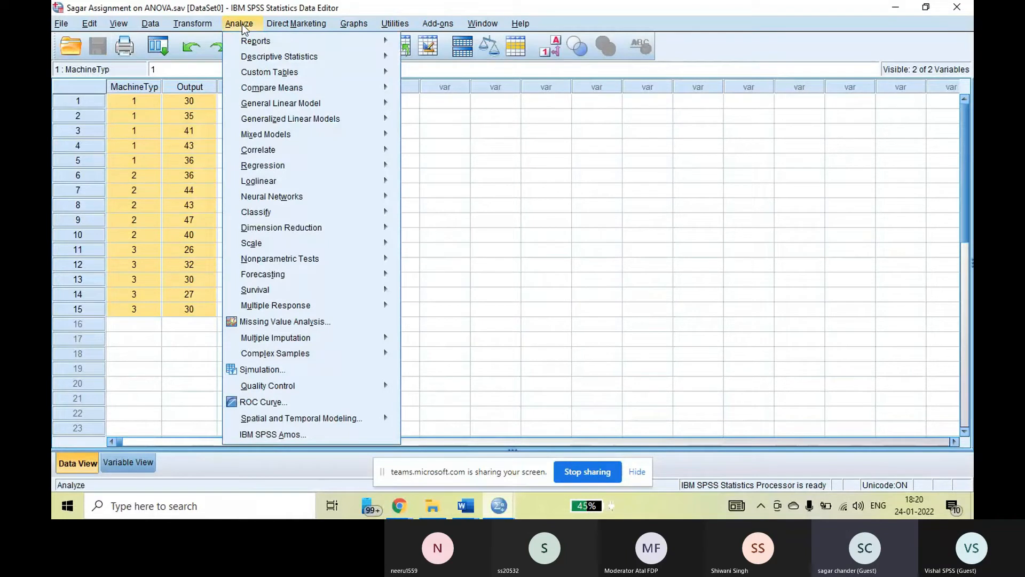
mouse_move(321, 88)
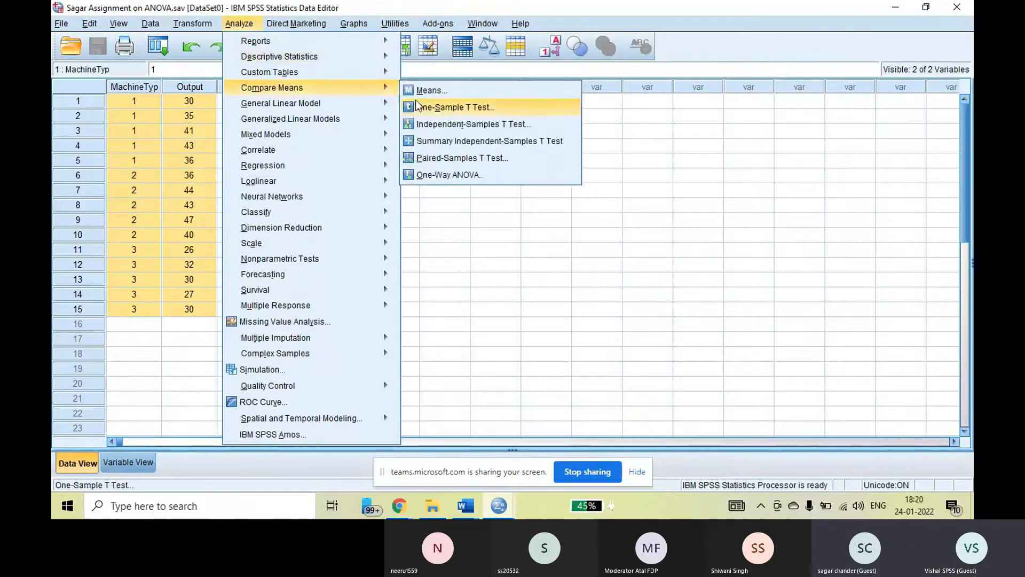
left_click(434, 177)
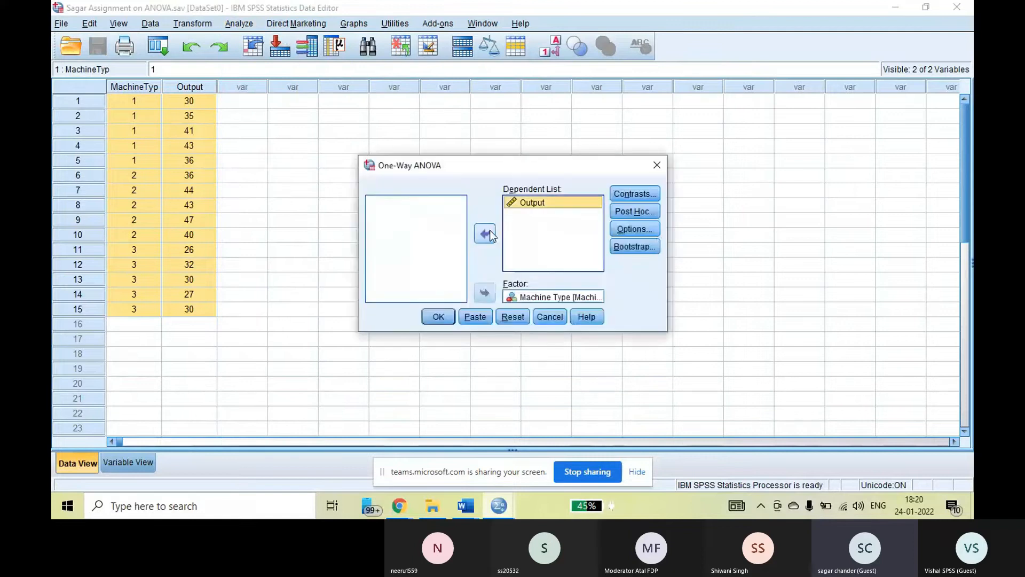
left_click(490, 231)
left_click(532, 297)
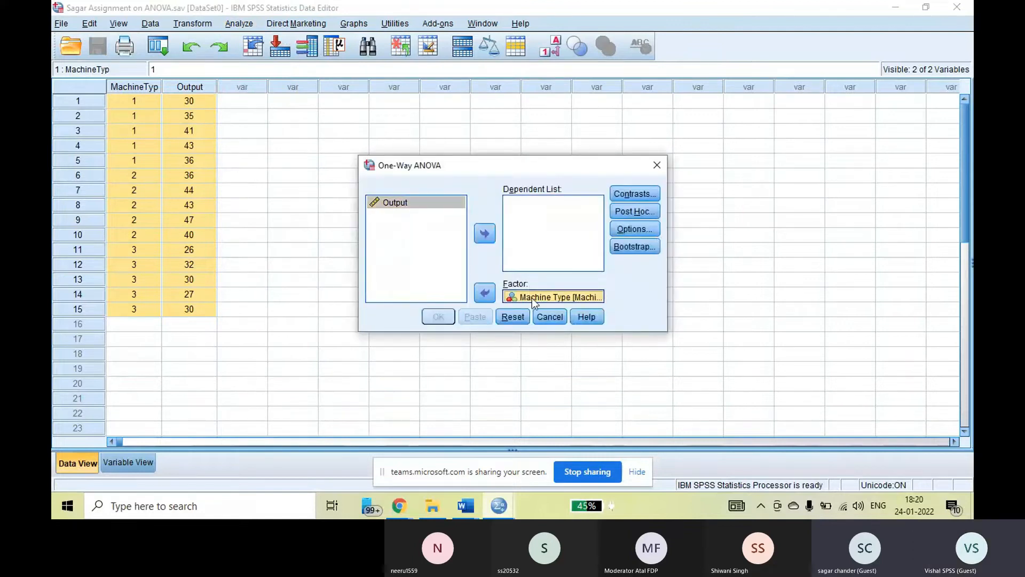
left_click(485, 233)
left_click(485, 235)
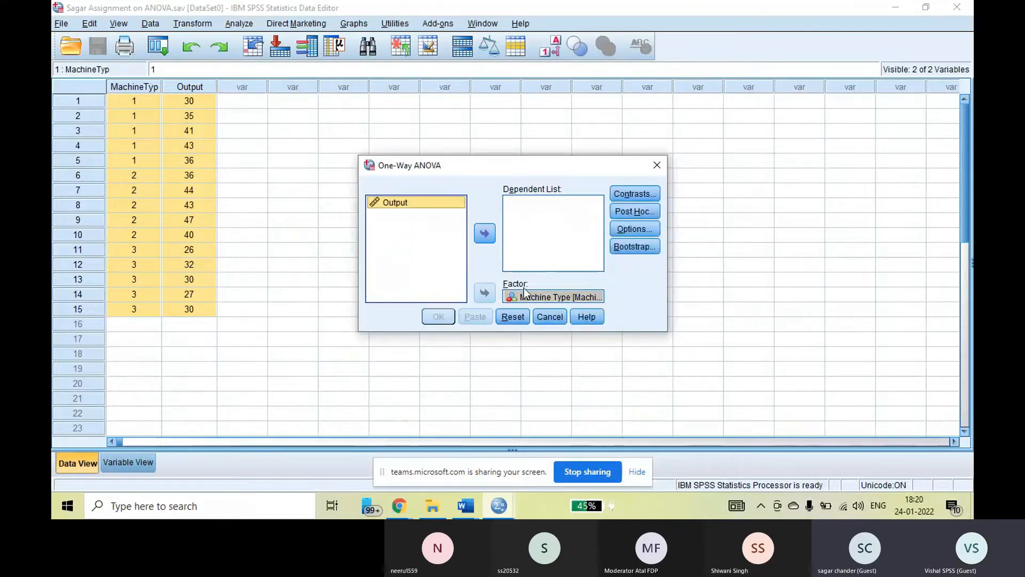
left_click(534, 297)
left_click(484, 293)
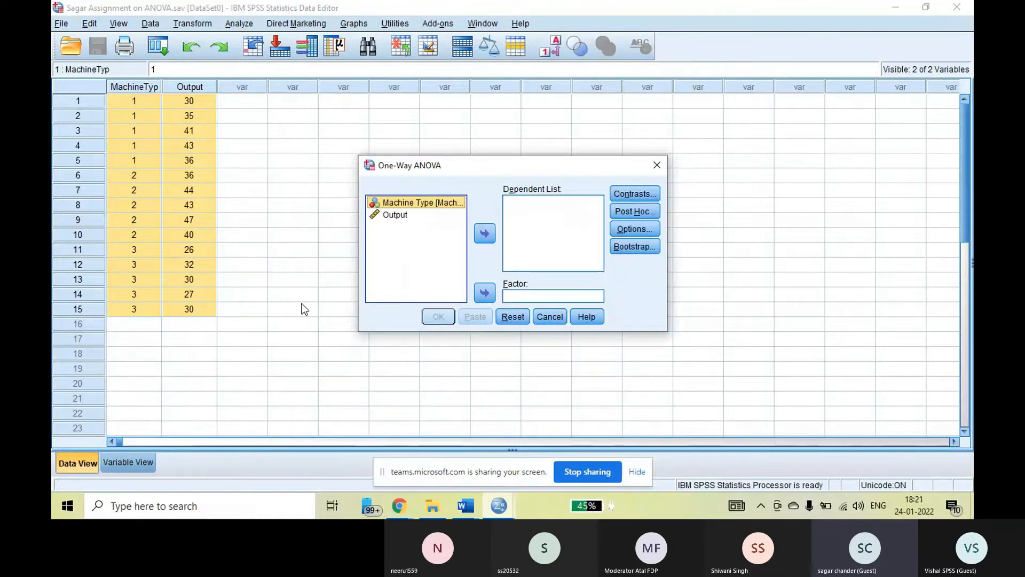
Run the One-Way ANOVA with Output as the dependent variable and Machine Type as the factor.
left_click(405, 214)
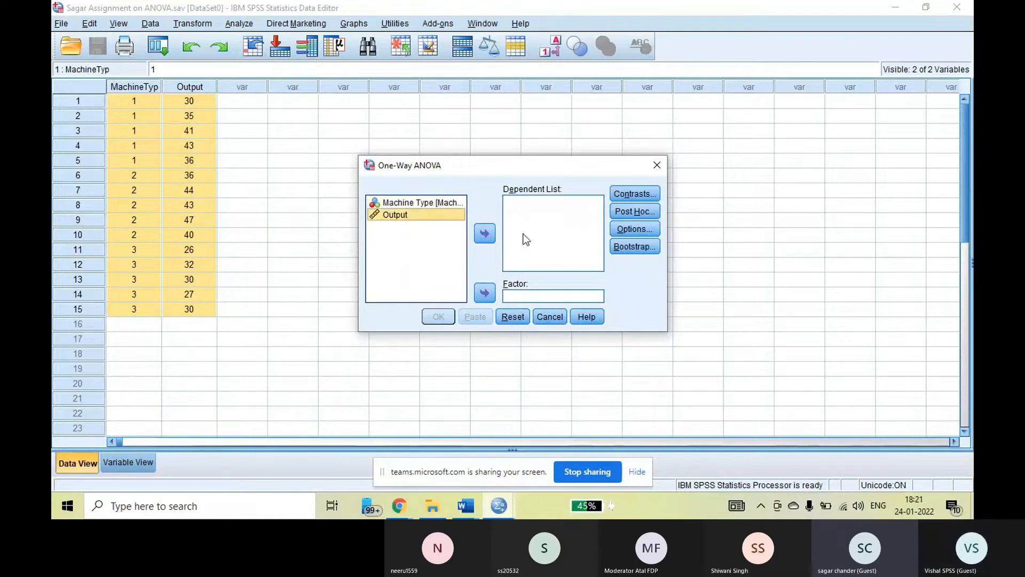
left_click(491, 233)
left_click(440, 204)
left_click(486, 293)
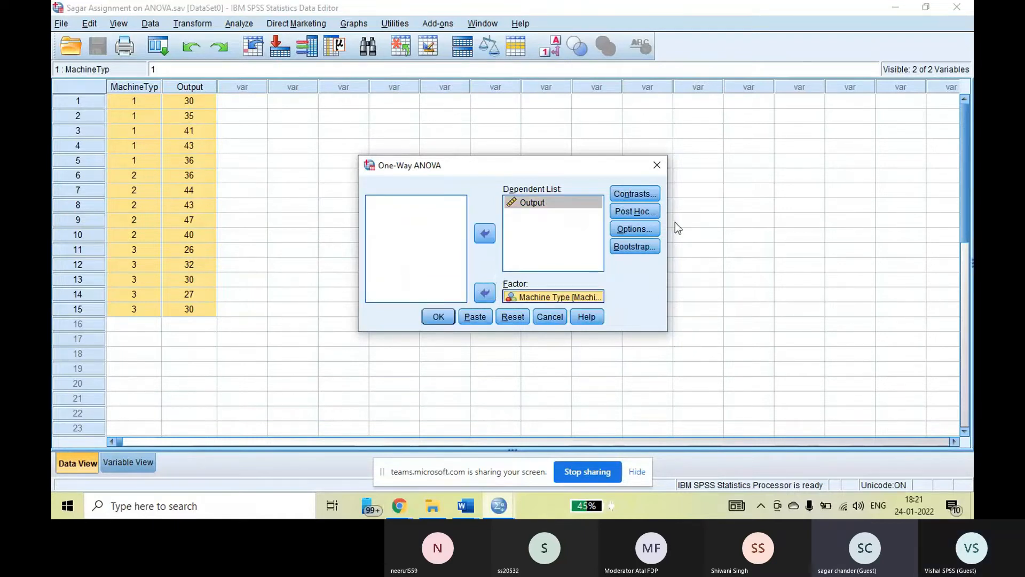
left_click(441, 316)
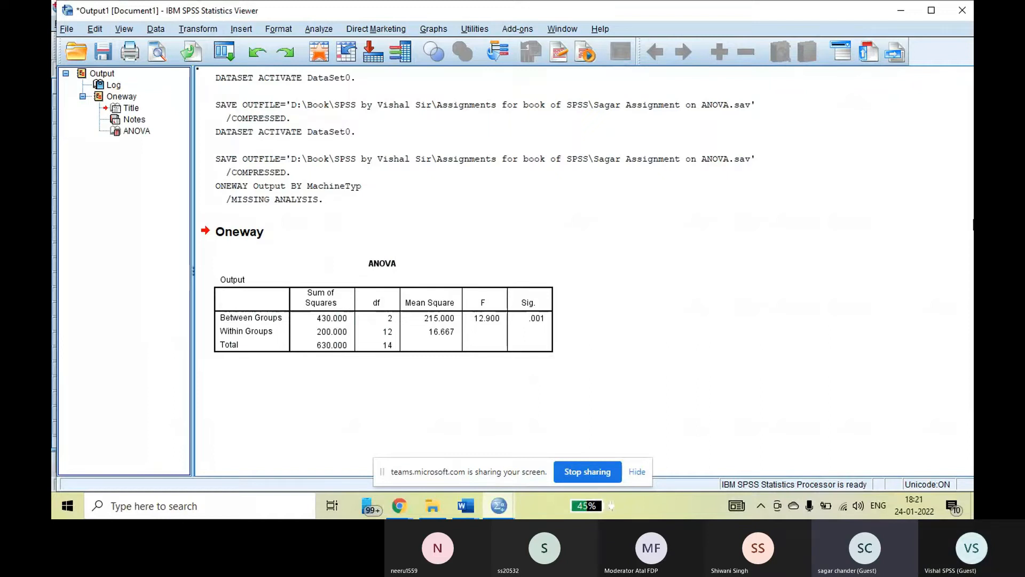
Start a General Linear Model Univariate analysis and clear Machine Type from the fixed factors.
left_click(319, 29)
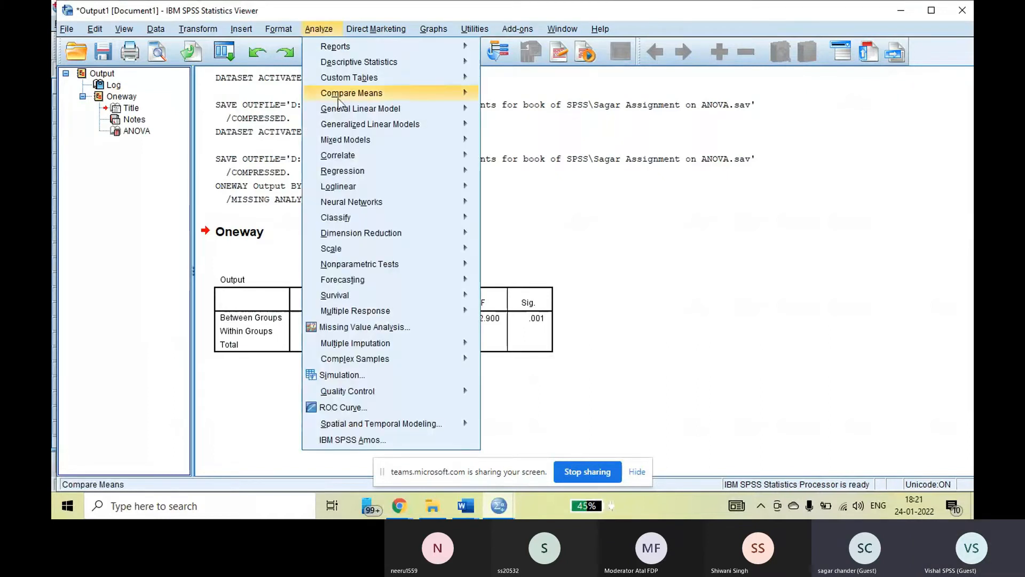
mouse_move(454, 108)
left_click(506, 112)
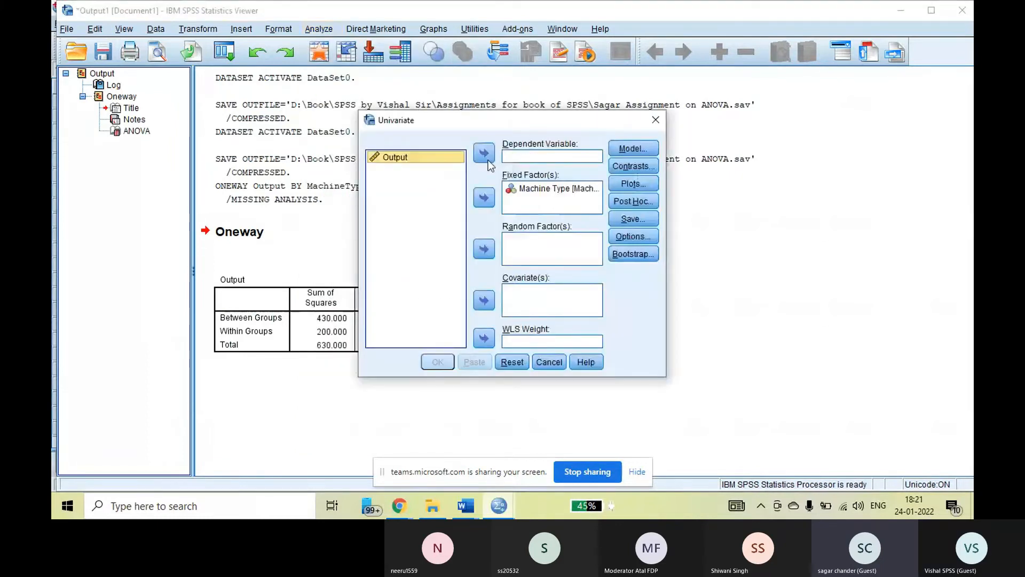
left_click(552, 189)
left_click(486, 199)
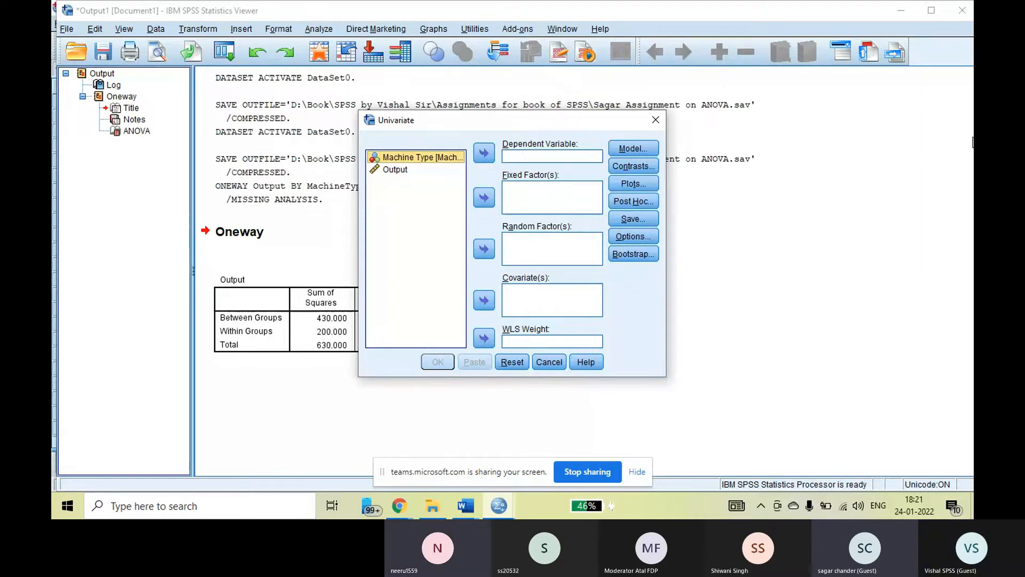
Run the Univariate analysis with Output as the dependent variable and Machine Type as the fixed factor.
left_click(395, 169)
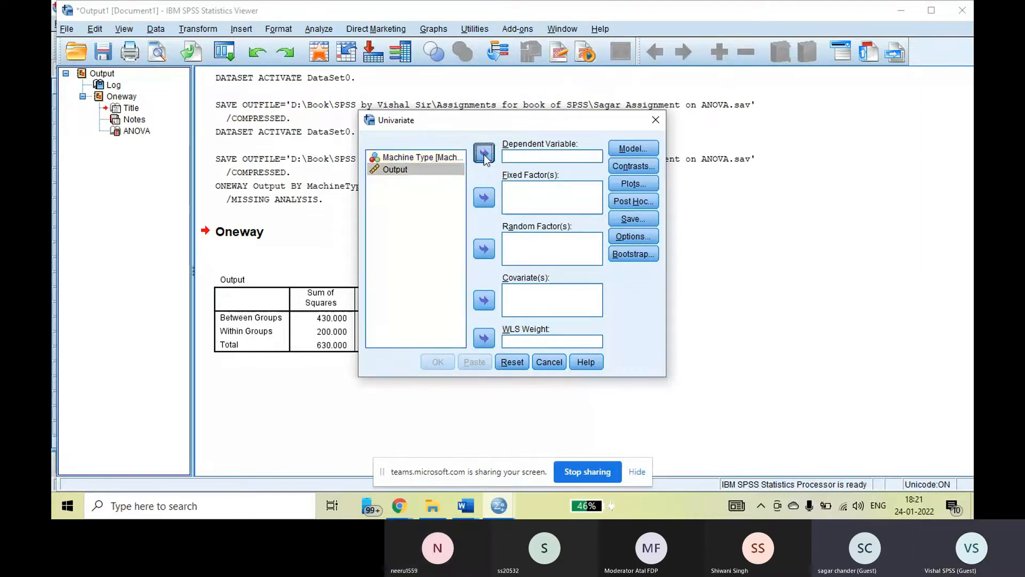
left_click(484, 153)
left_click(439, 158)
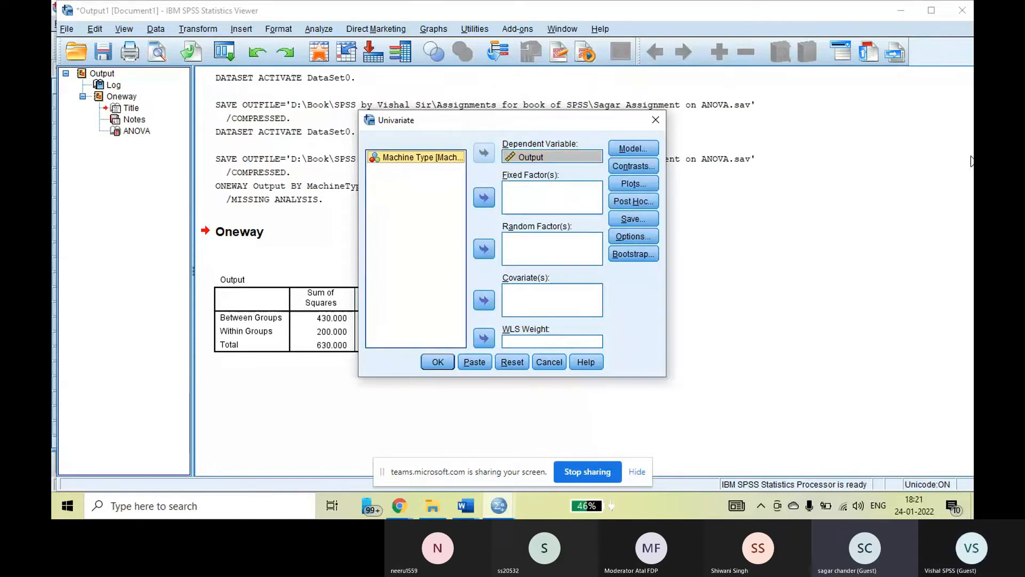
left_click(483, 196)
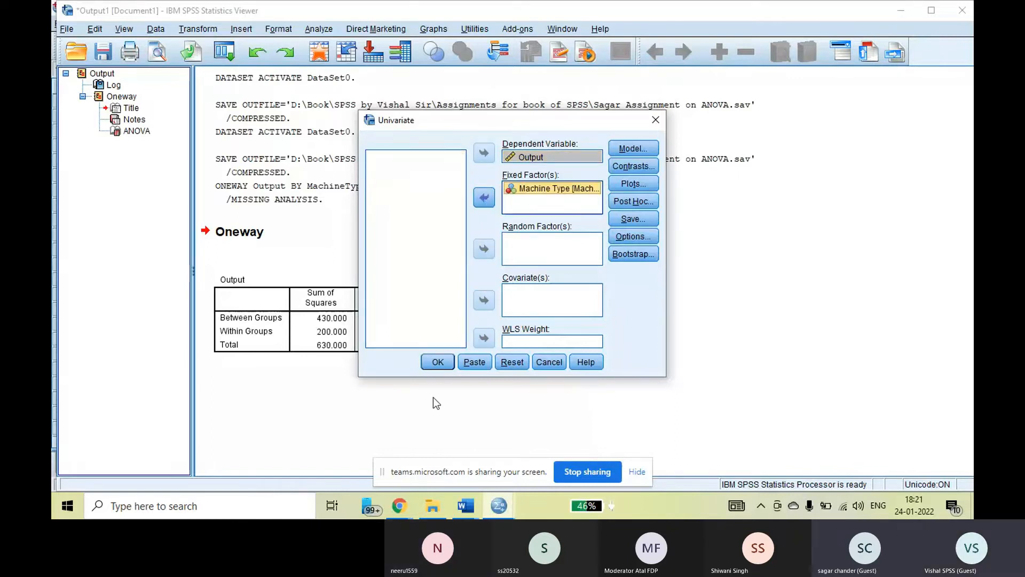
left_click(438, 363)
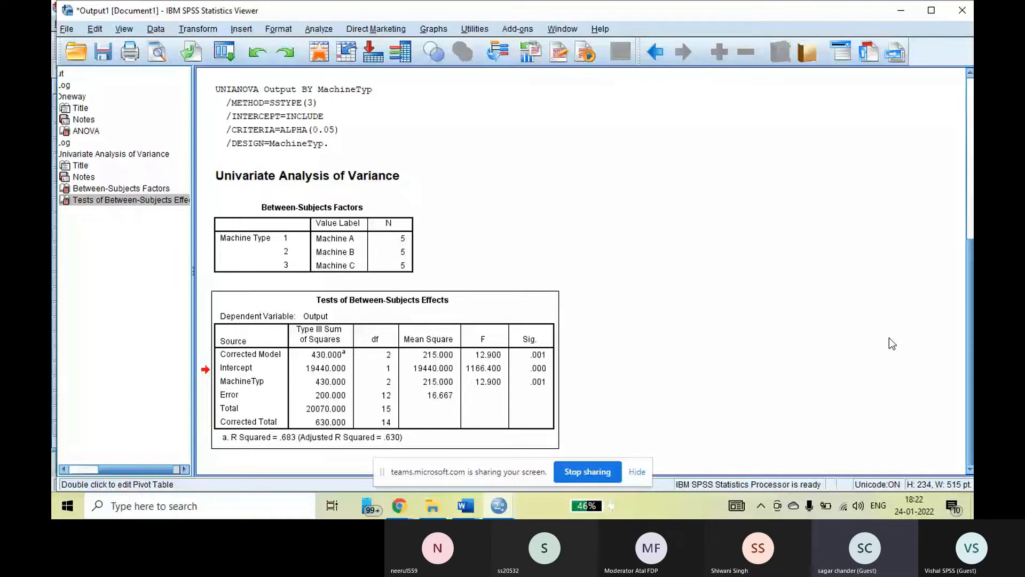
Switch to the ANOVA manual calculation document in Word and examine its null hypothesis and Tests of Between-Subjects Effects table.
key("alt+Tab")
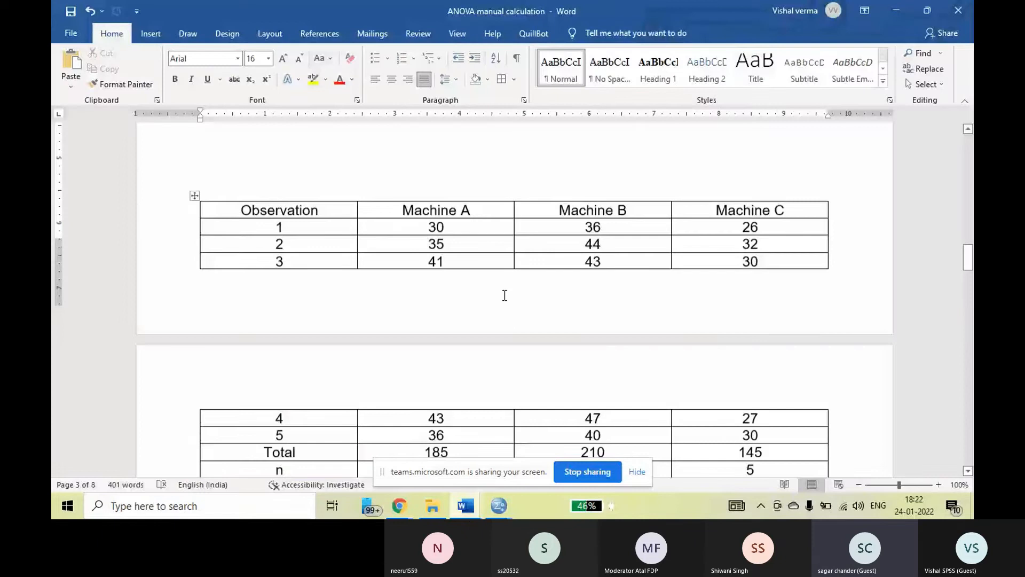
scroll(505, 295, "down", 10)
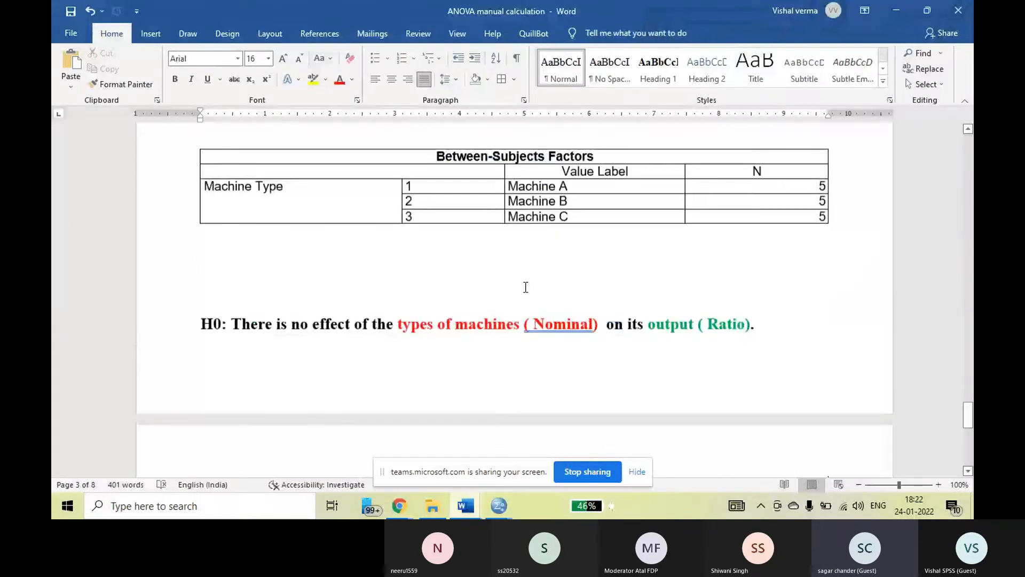
scroll(526, 287, "down", 1)
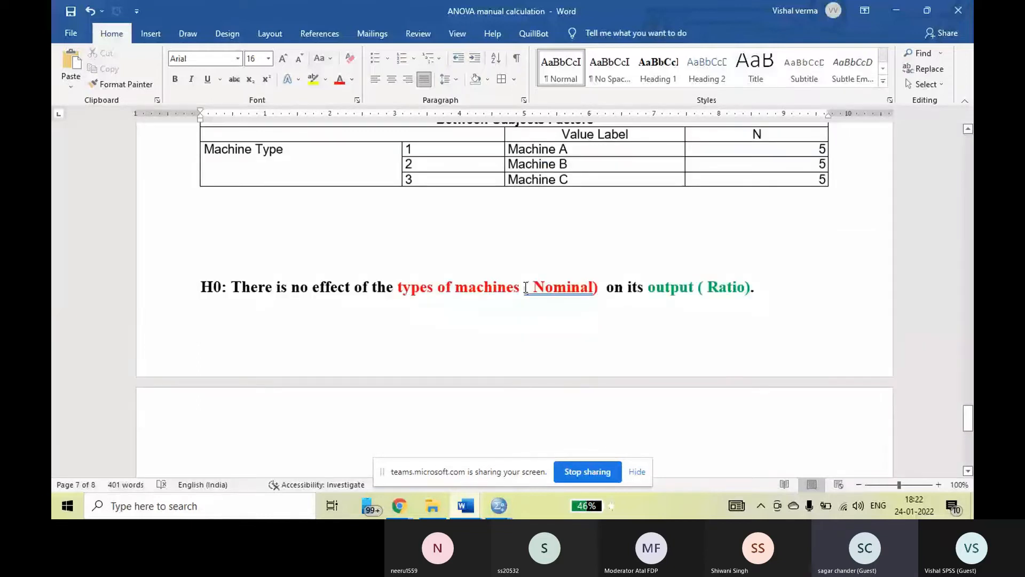
scroll(526, 288, "down", 5)
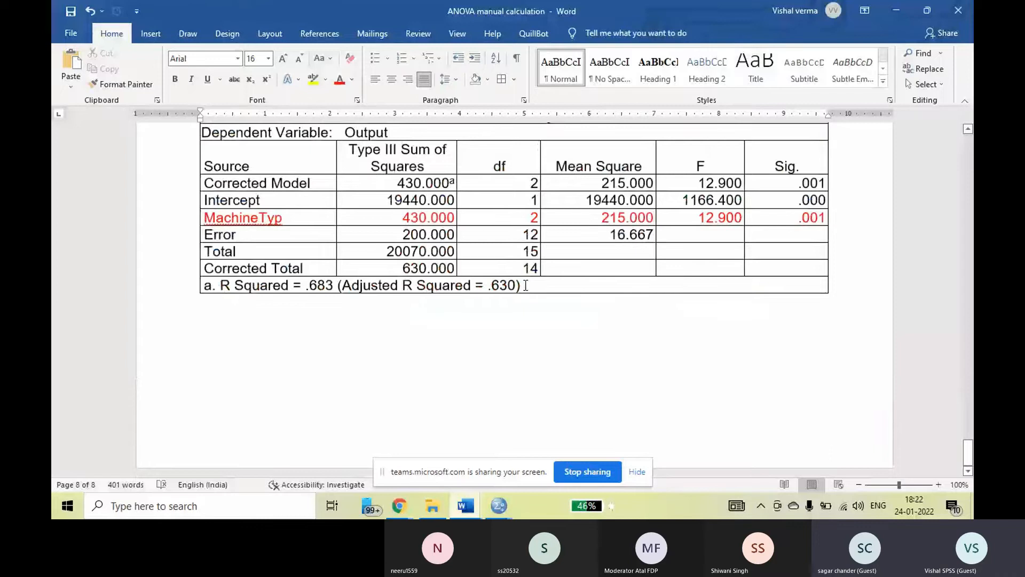
scroll(526, 286, "down", 1)
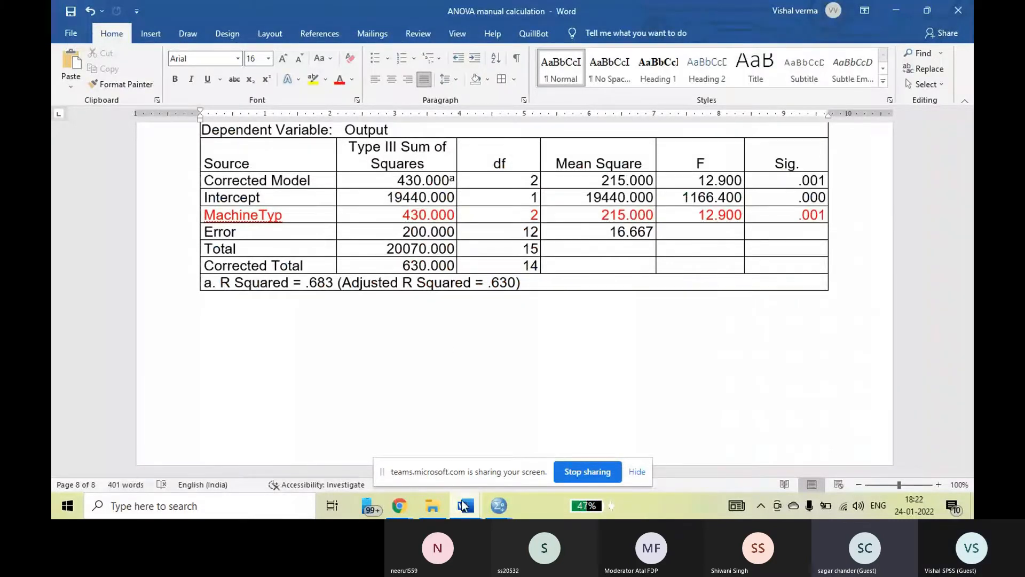
left_click(461, 500)
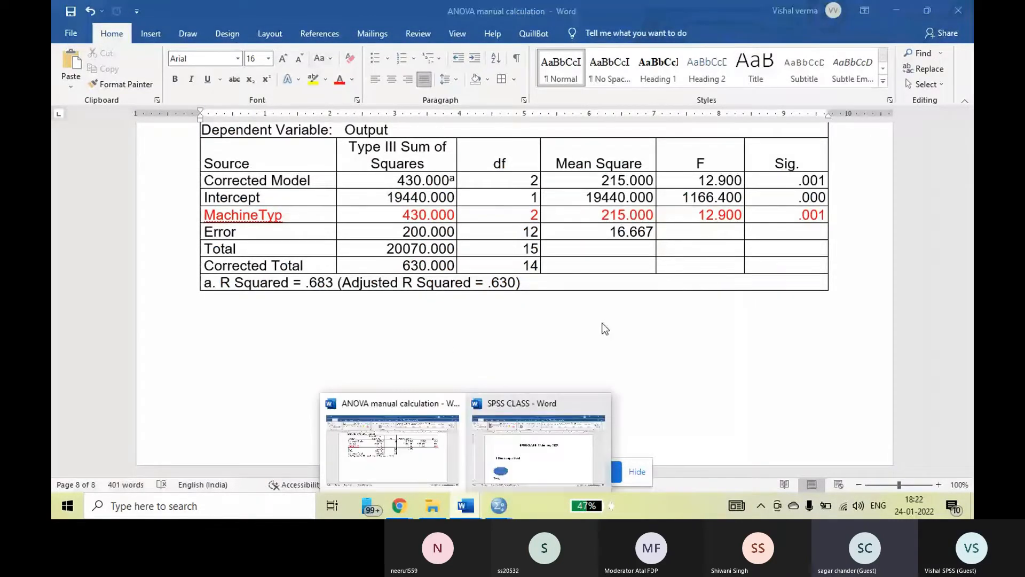
left_click(604, 322)
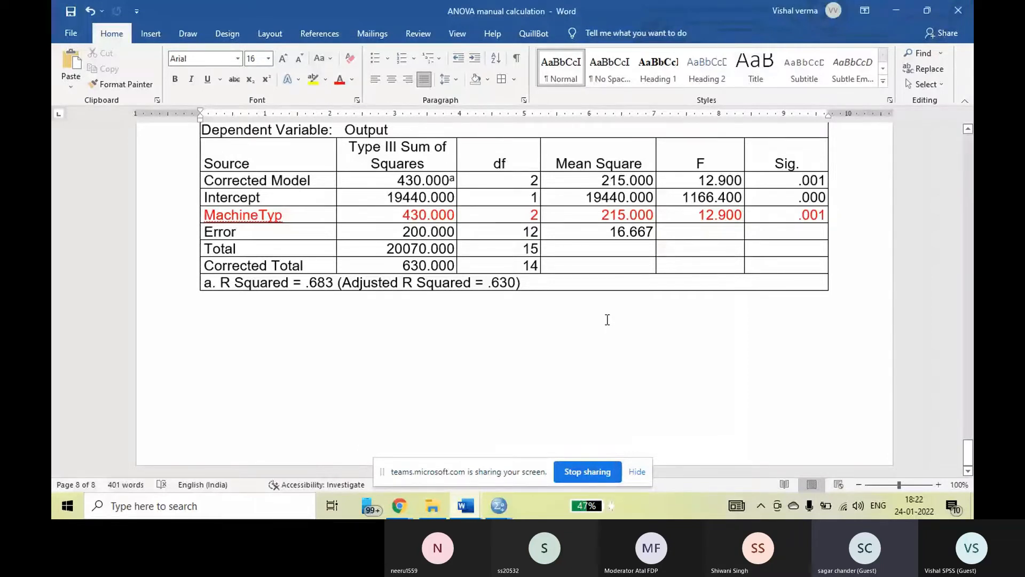
scroll(607, 320, "up", 2)
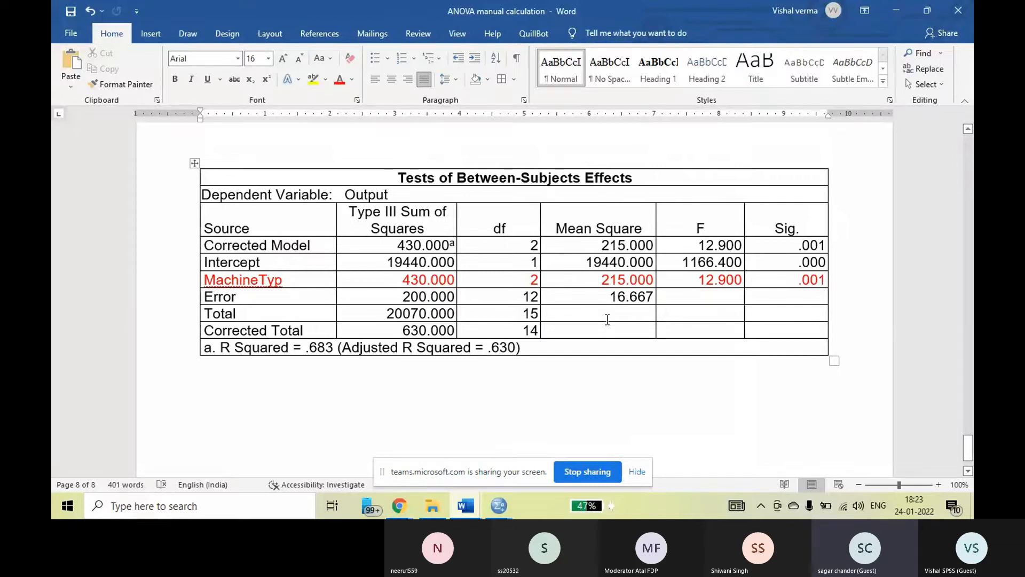
scroll(607, 319, "up", 10)
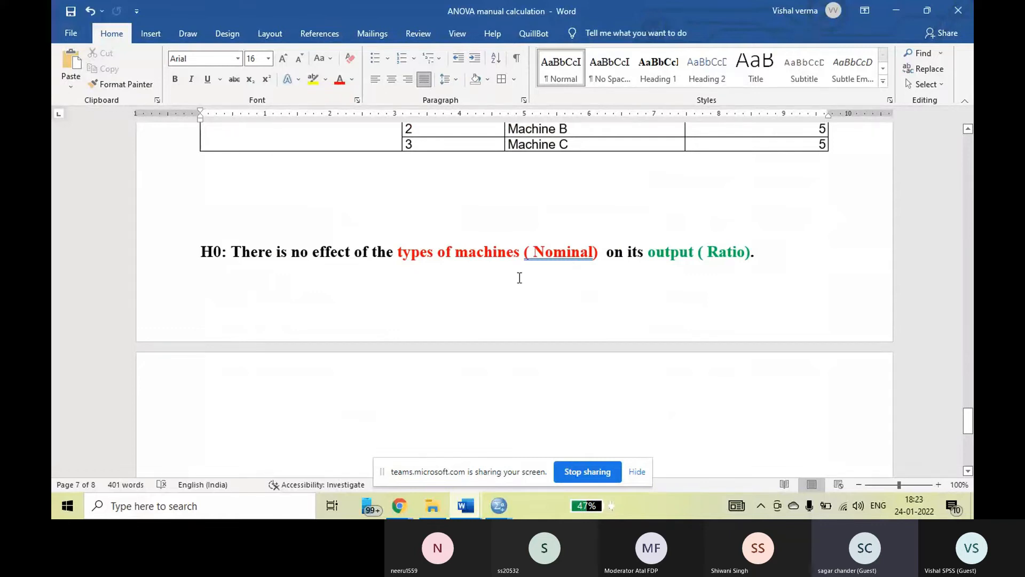
Highlight the significance value of the MachineTyp row in the Tests of Between-Subjects Effects table.
scroll(520, 277, "down", 2)
scroll(520, 278, "down", 5)
scroll(521, 279, "down", 1)
left_click_drag(793, 345, 825, 346)
left_click(799, 347)
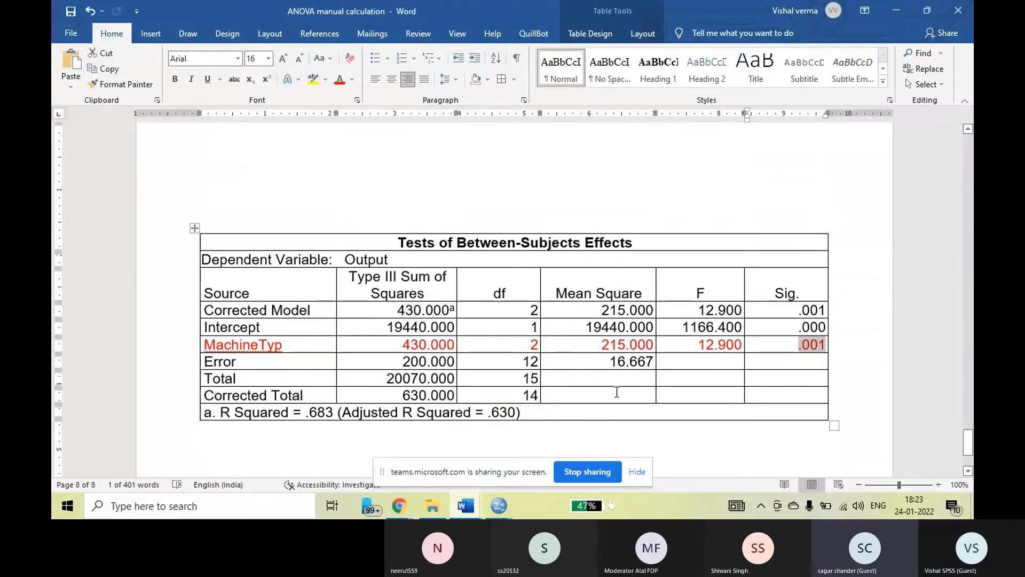
Revisit the null hypothesis on machine types, and minimize the manual calculation document and the SPSS Data Editor.
scroll(617, 393, "up", 5)
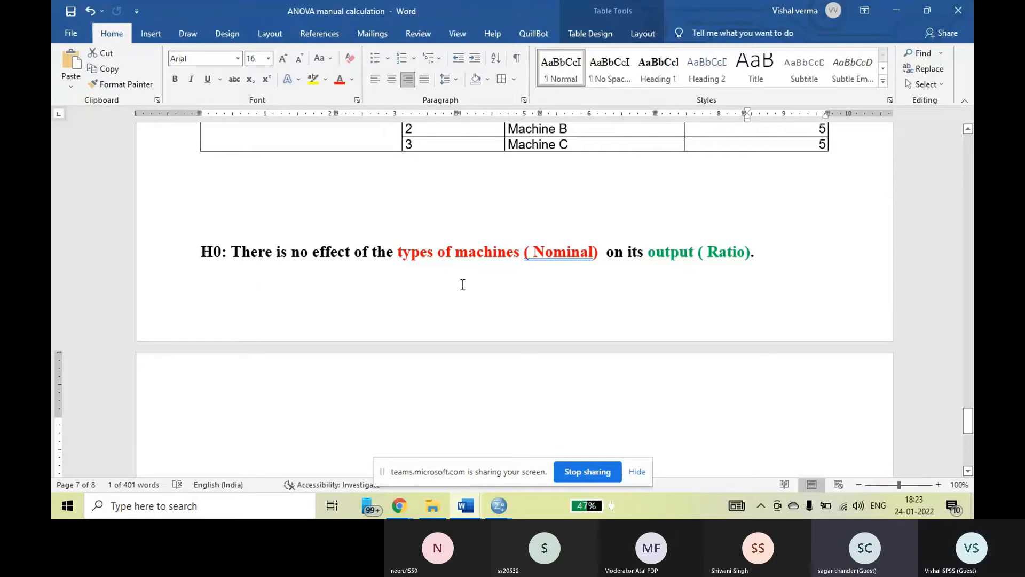
mouse_move(465, 515)
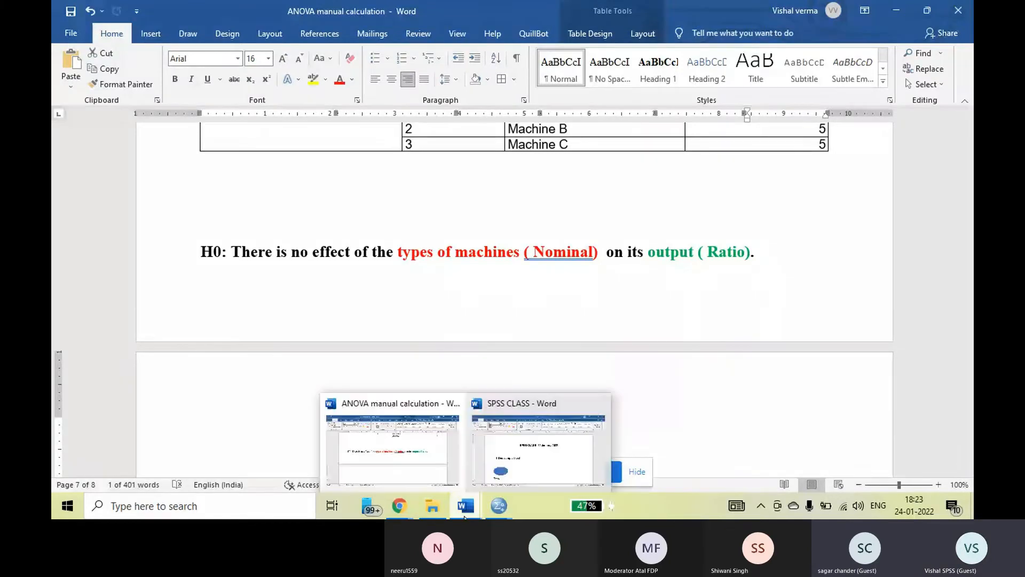
left_click(578, 217)
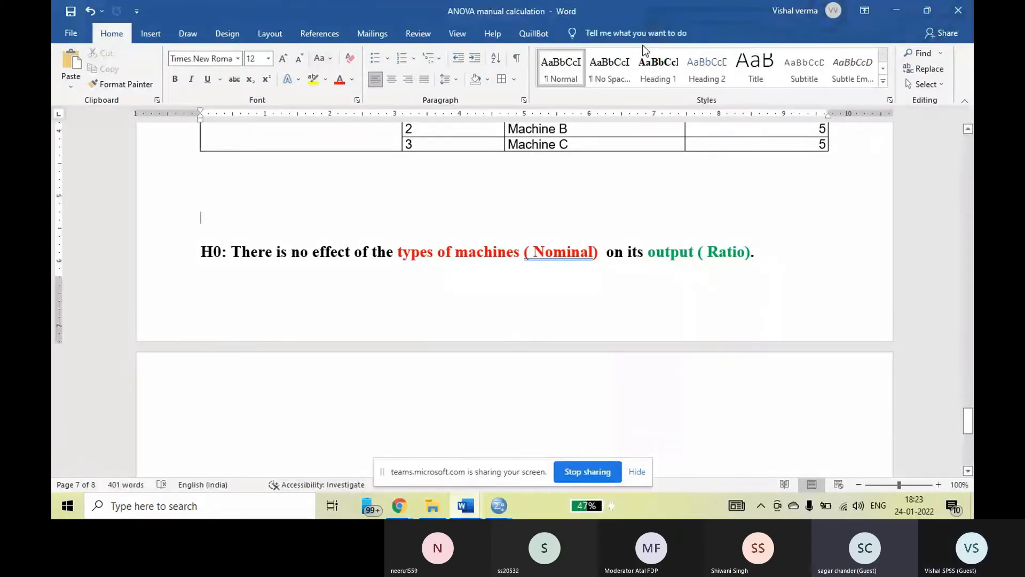
left_click(897, 10)
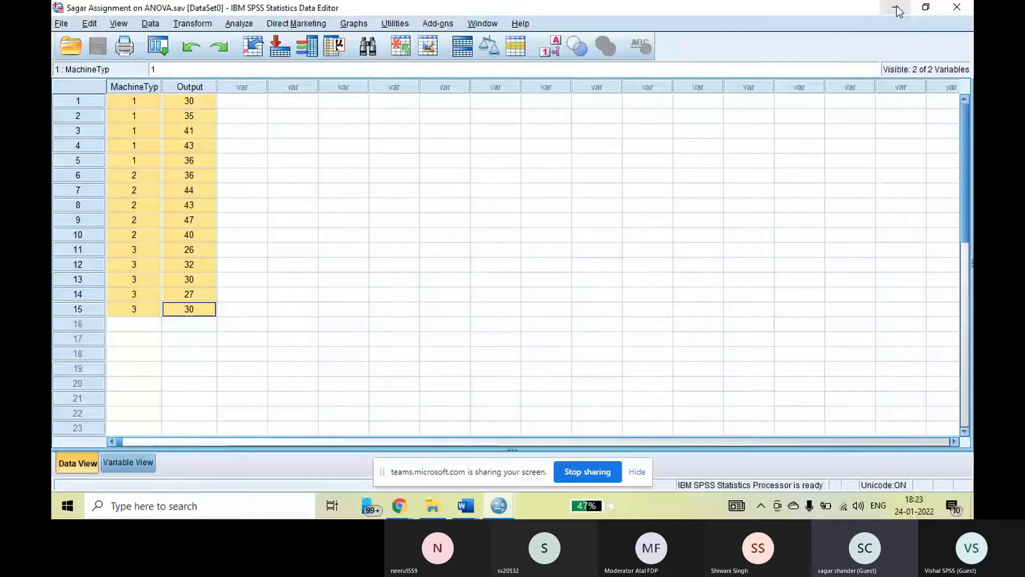
left_click(897, 10)
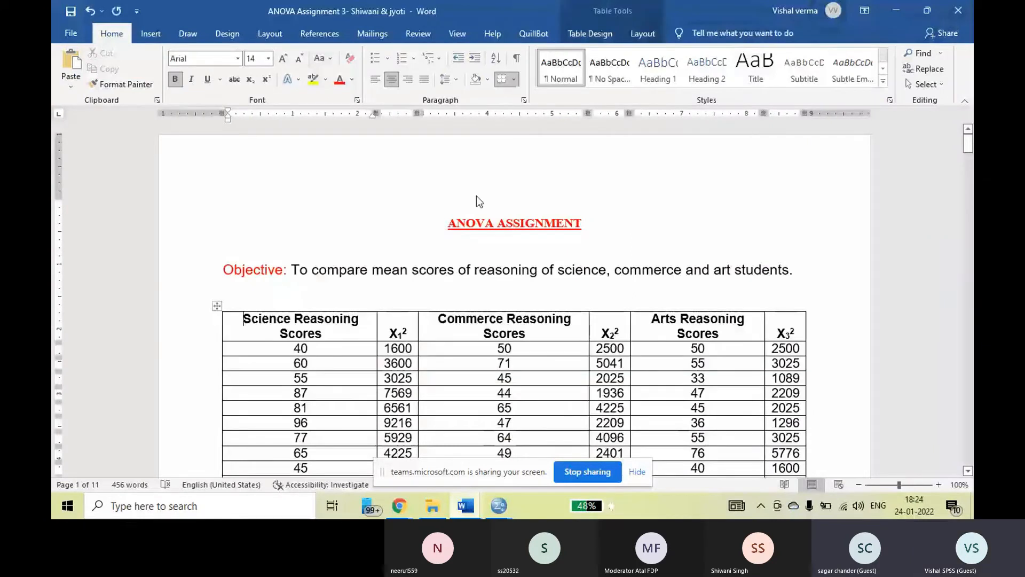
Read through the ANOVA assignment on reasoning scores, from its objective and manual calculation to the SPSS descriptives and ANOVA tables.
left_click(462, 251)
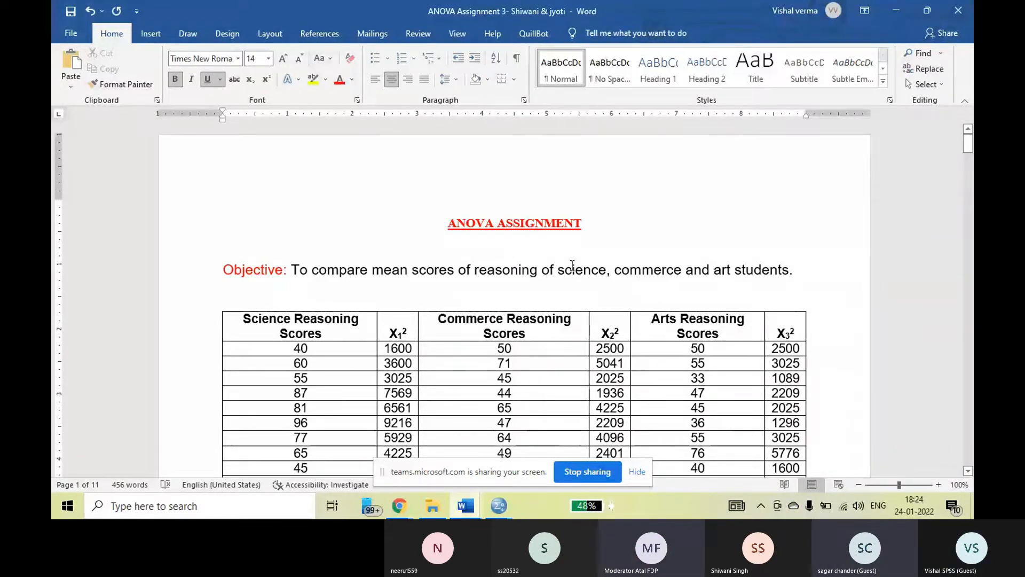
scroll(572, 265, "down", 1)
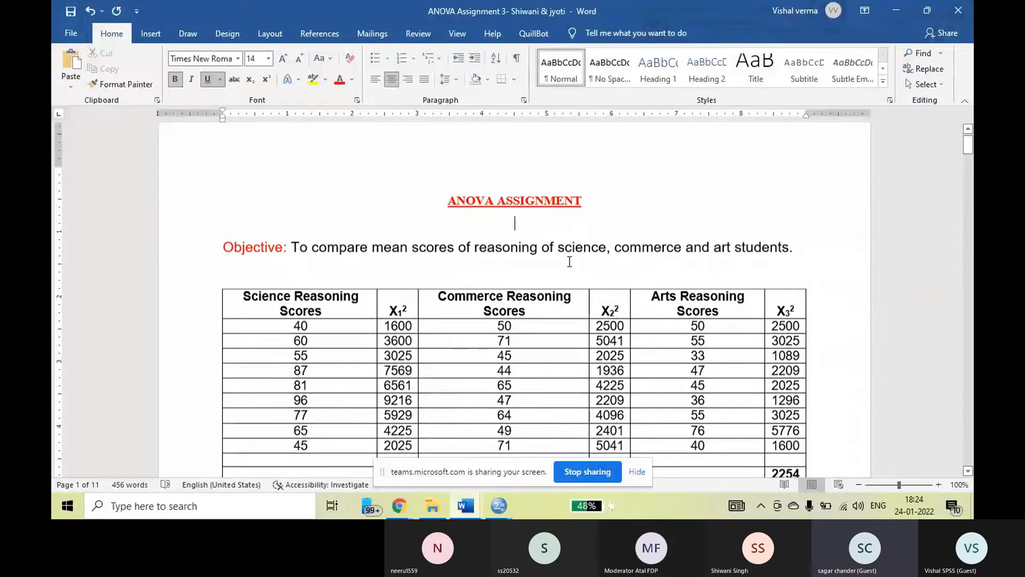
scroll(569, 262, "down", 10)
scroll(569, 256, "down", 10)
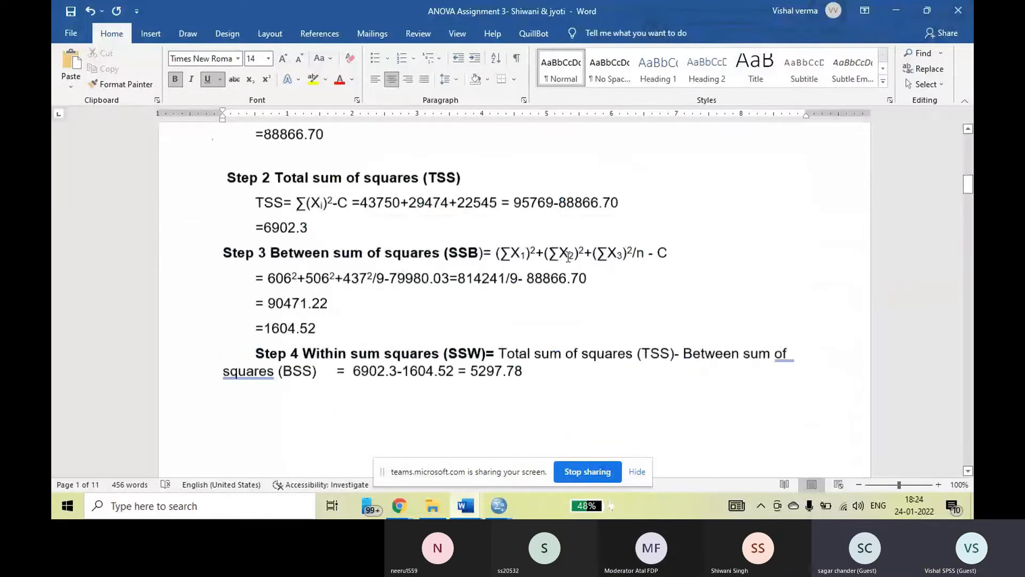
scroll(568, 256, "down", 5)
scroll(570, 247, "down", 5)
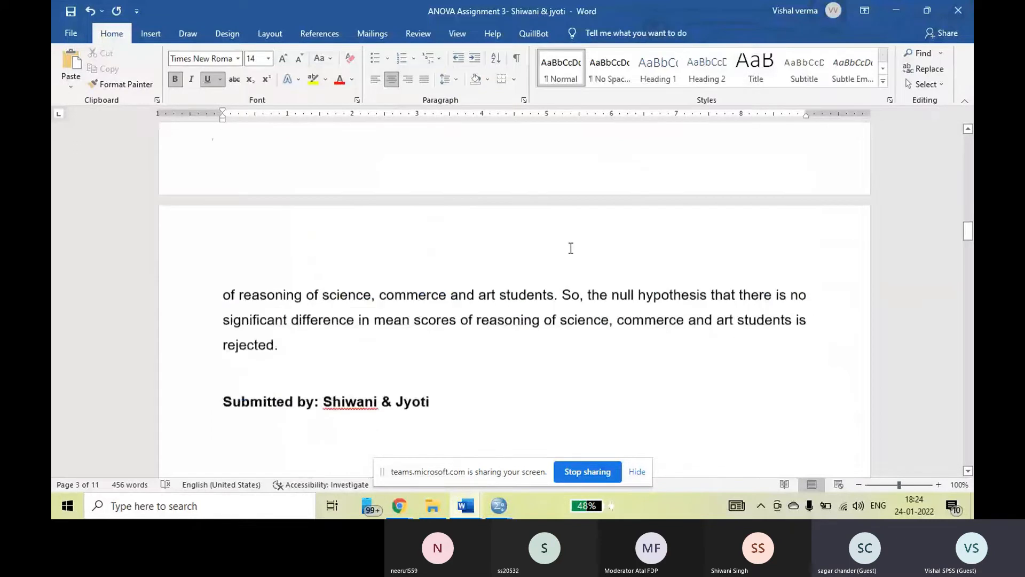
scroll(550, 243, "down", 10)
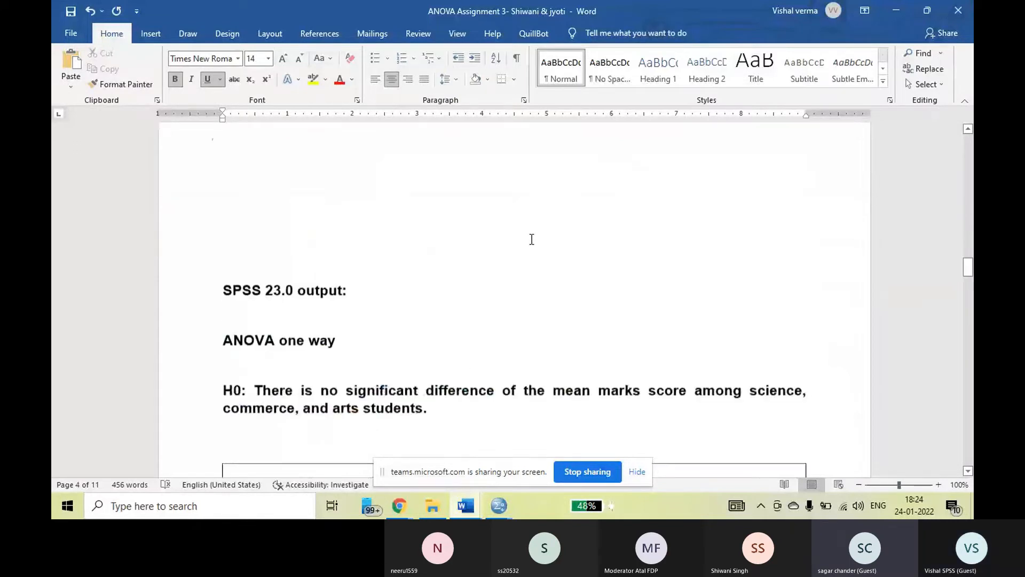
scroll(532, 239, "down", 5)
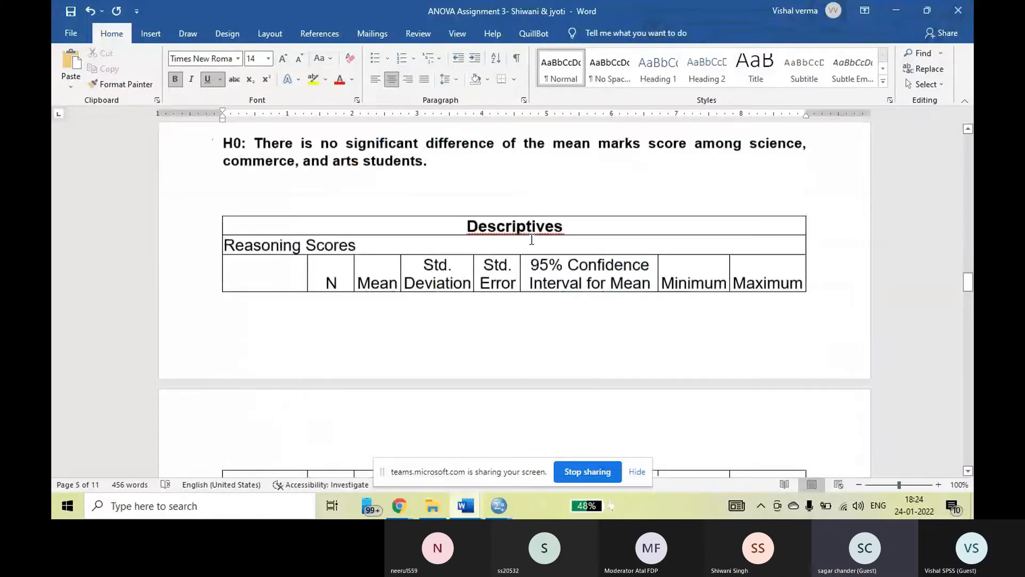
scroll(532, 239, "down", 4)
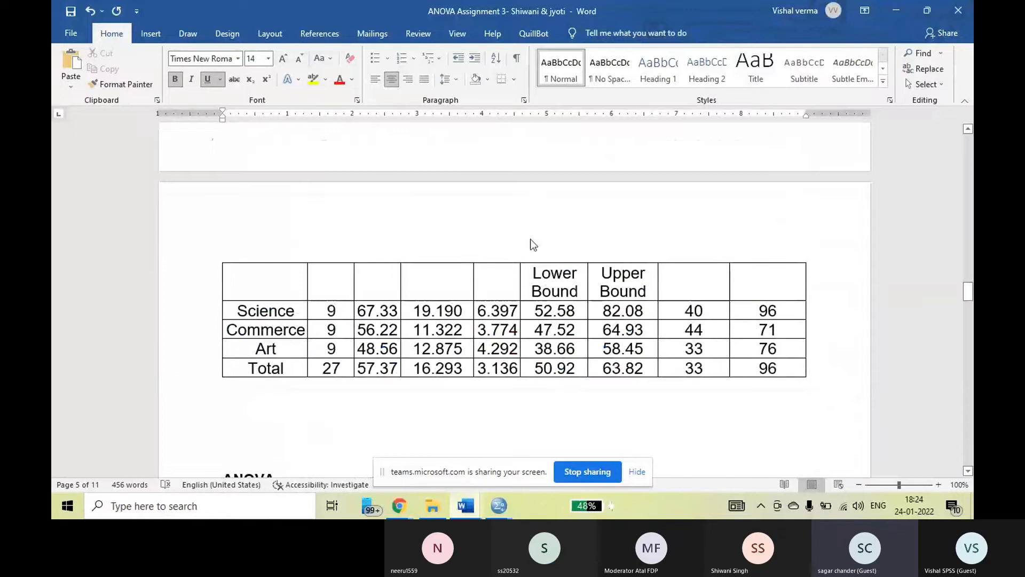
scroll(533, 245, "down", 4)
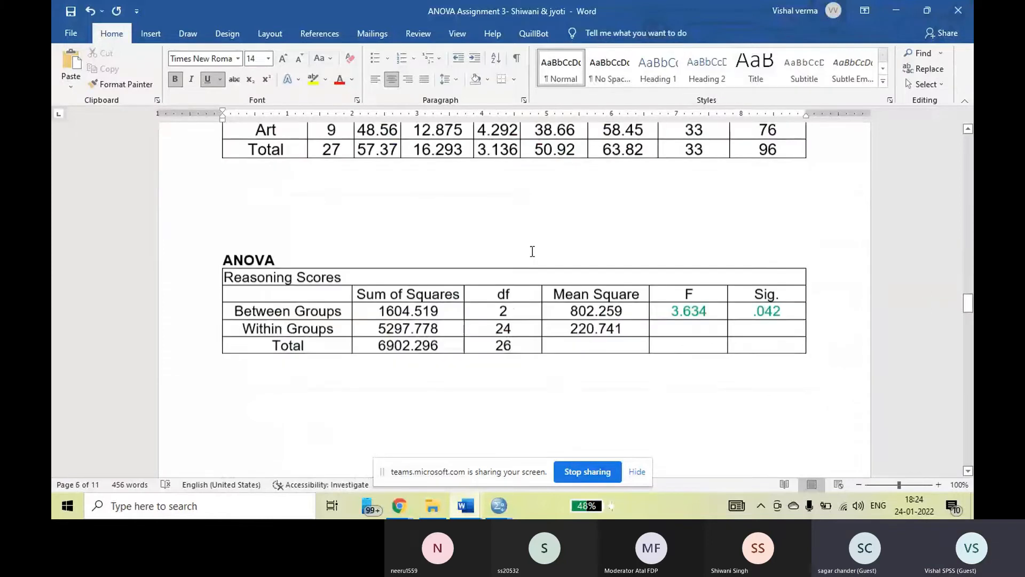
Compare the Between Groups F value in the SPSS ANOVA table with the calculated F in the manual ANOVA table.
double_click(668, 303)
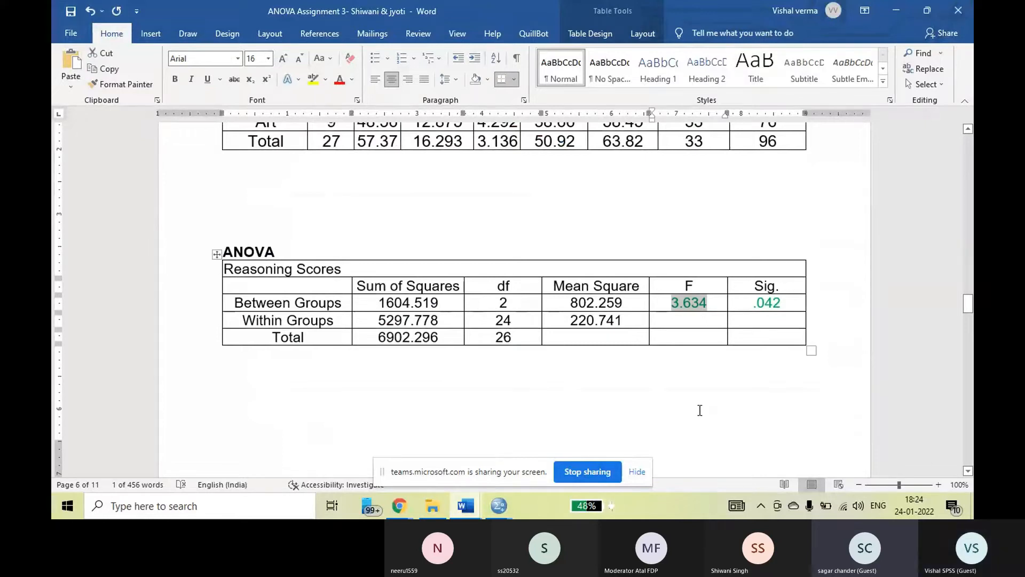
scroll(700, 410, "up", 1)
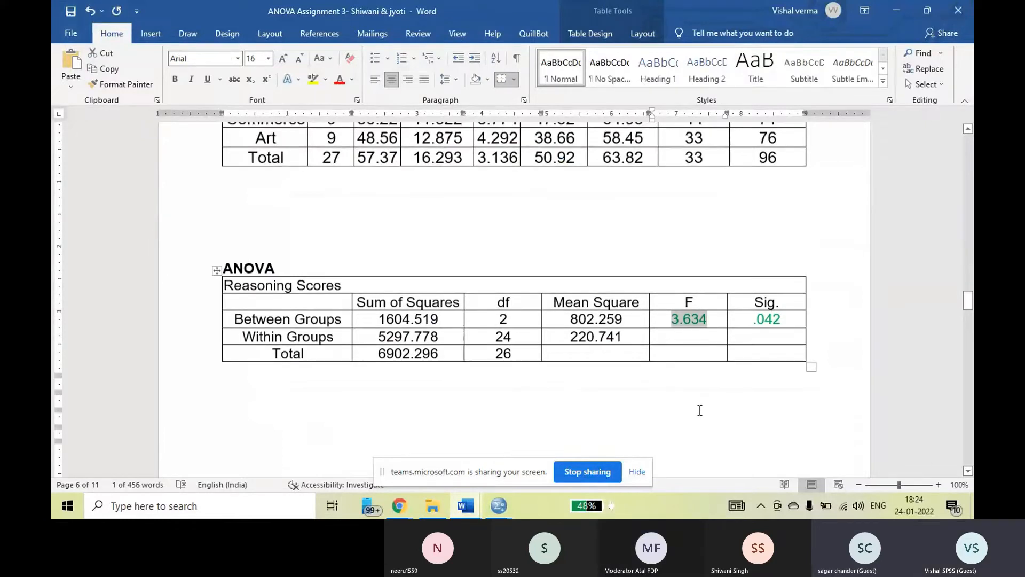
scroll(694, 420, "up", 5)
scroll(686, 430, "up", 5)
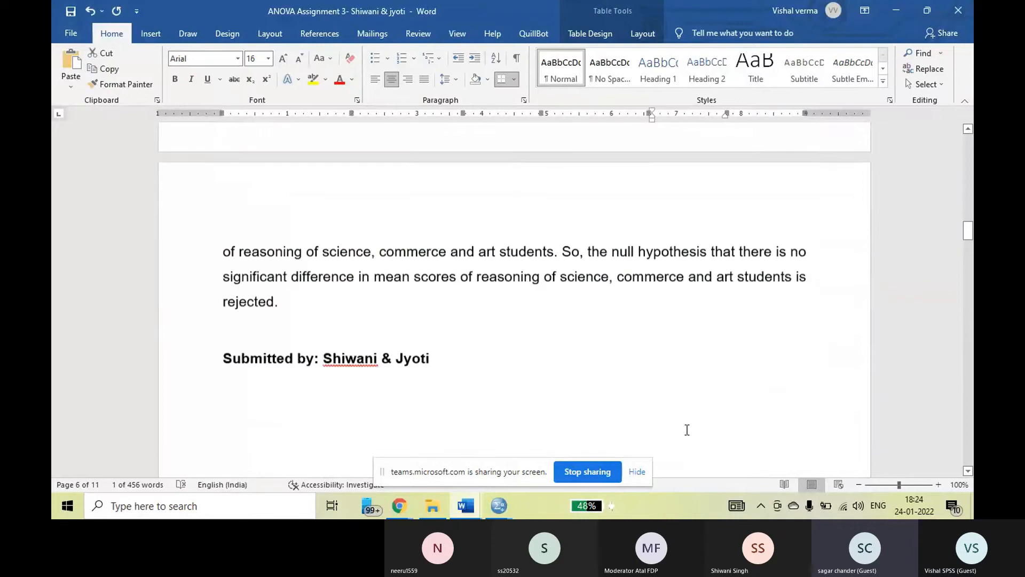
scroll(687, 430, "up", 10)
double_click(655, 247)
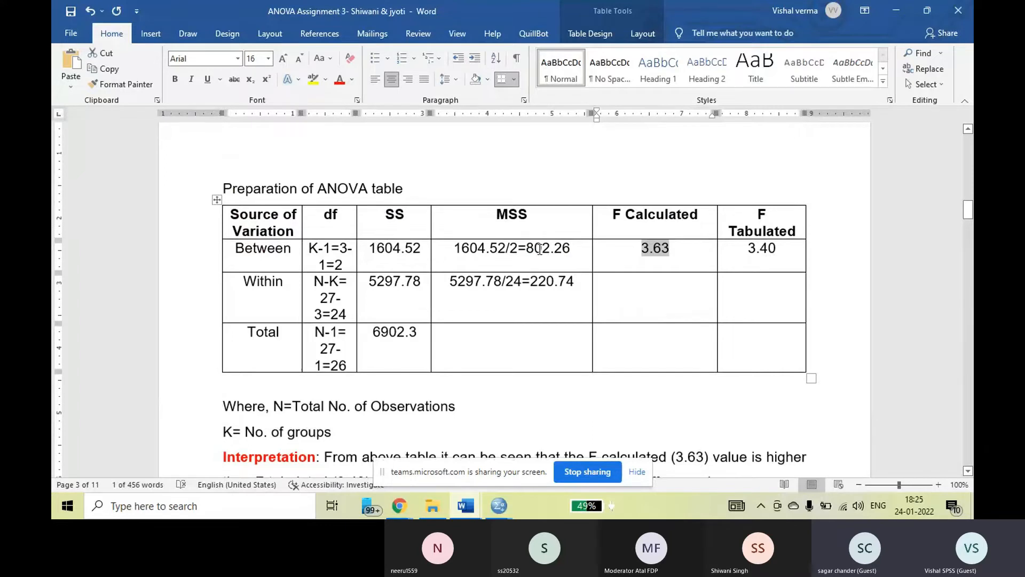
Return to the SPSS ANOVA table and highlight the Between Groups mean square and sum of squares for comparison.
scroll(627, 290, "down", 10)
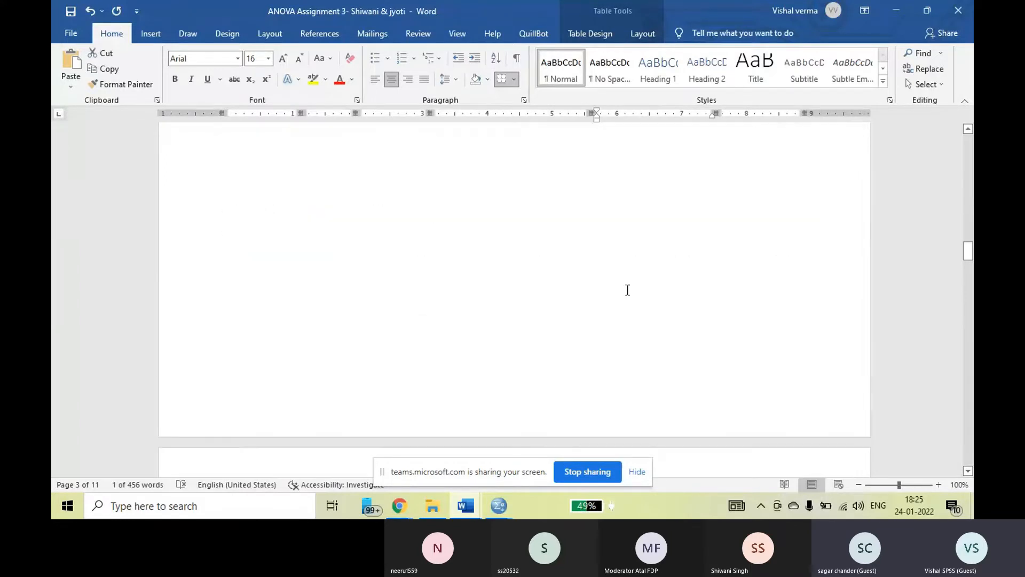
scroll(558, 283, "down", 15)
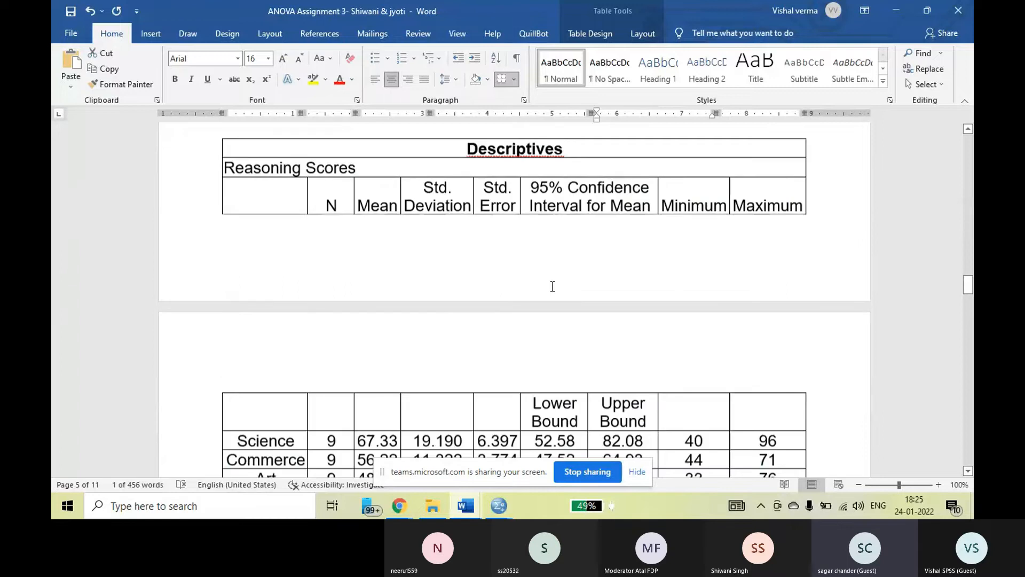
scroll(552, 287, "down", 3)
scroll(553, 287, "down", 5)
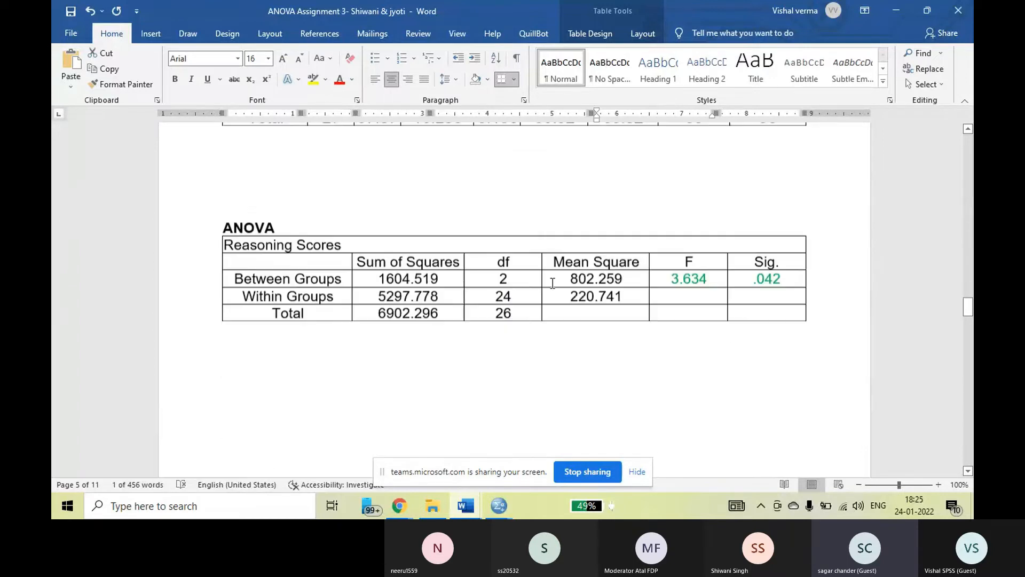
scroll(553, 283, "down", 1)
double_click(604, 239)
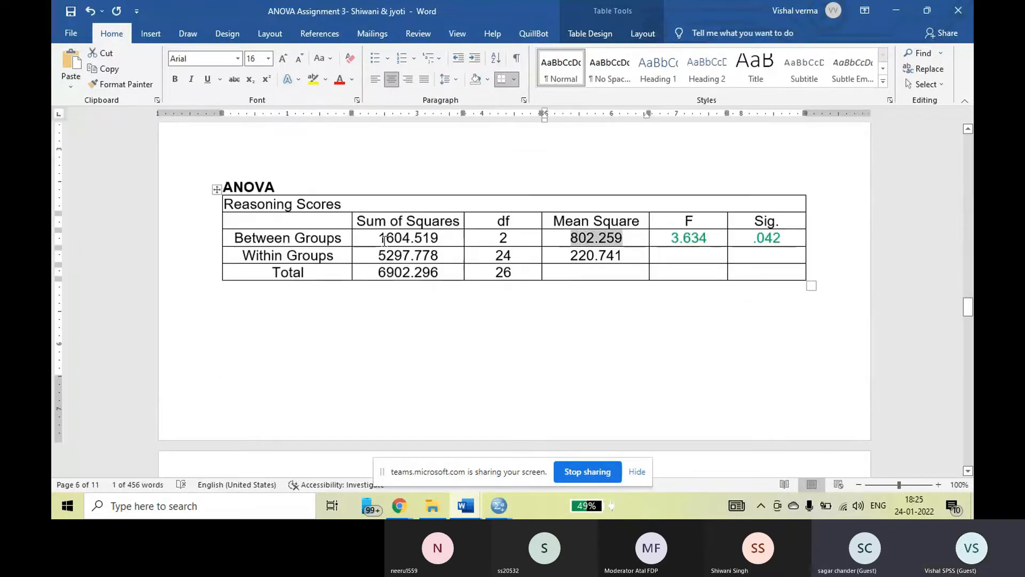
double_click(431, 238)
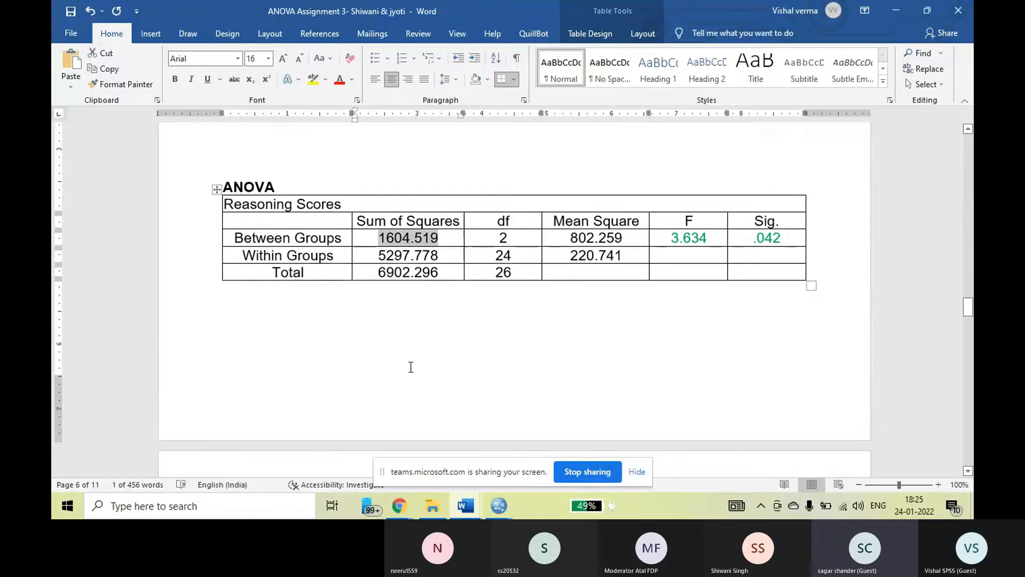
Examine the means plot of reasoning scores by student type.
scroll(419, 359, "down", 10)
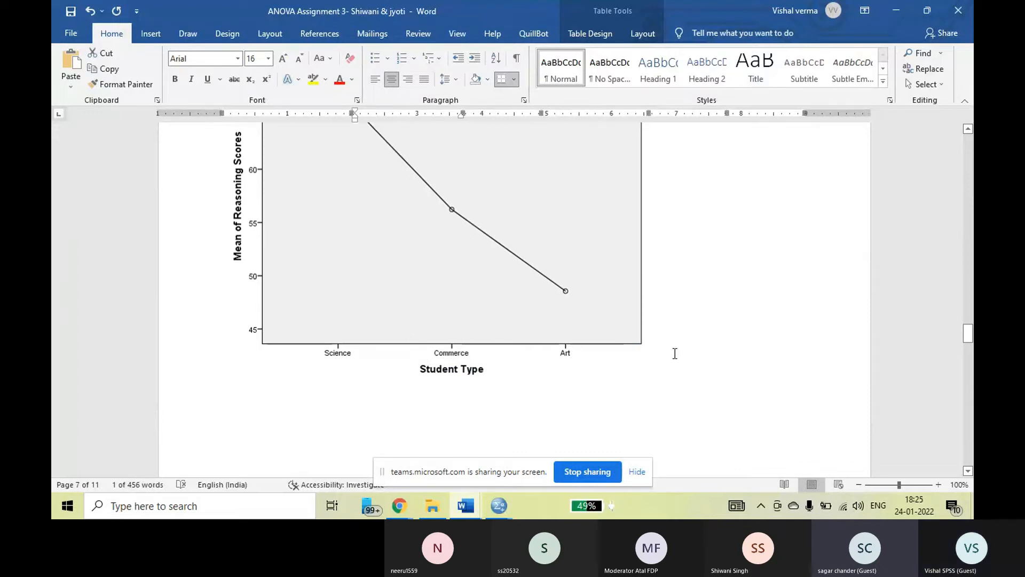
scroll(675, 354, "up", 1)
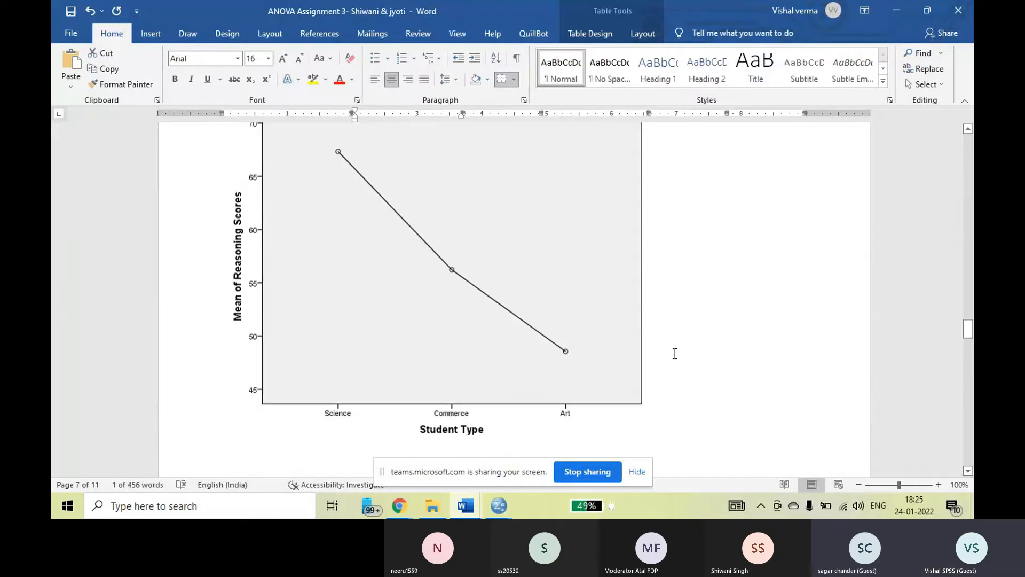
scroll(675, 353, "up", 2)
scroll(675, 353, "down", 1)
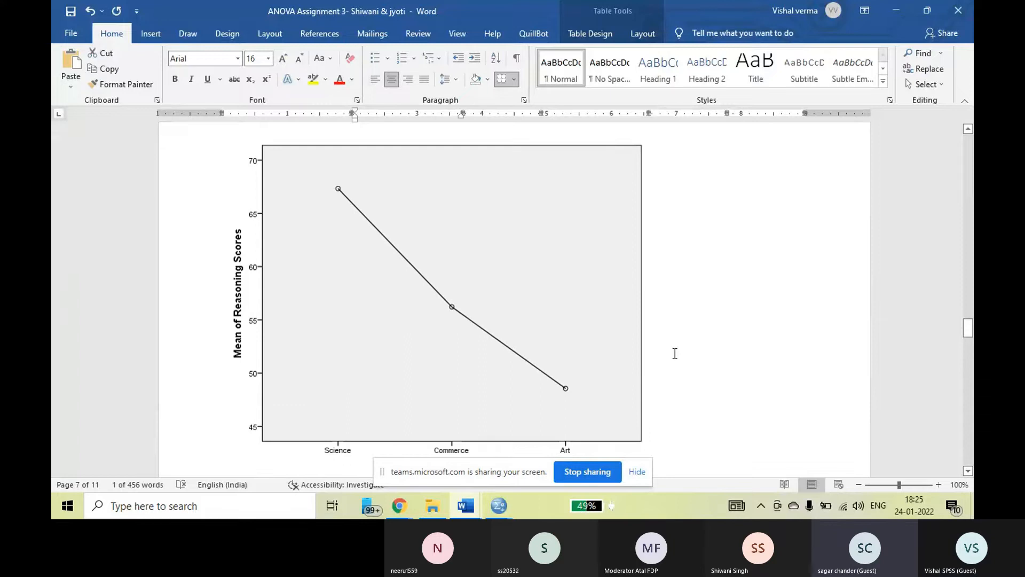
Review the SPSS ANOVA table again, and highlight the full H0 statement above the Descriptives table.
scroll(675, 354, "down", 1)
scroll(675, 353, "up", 1)
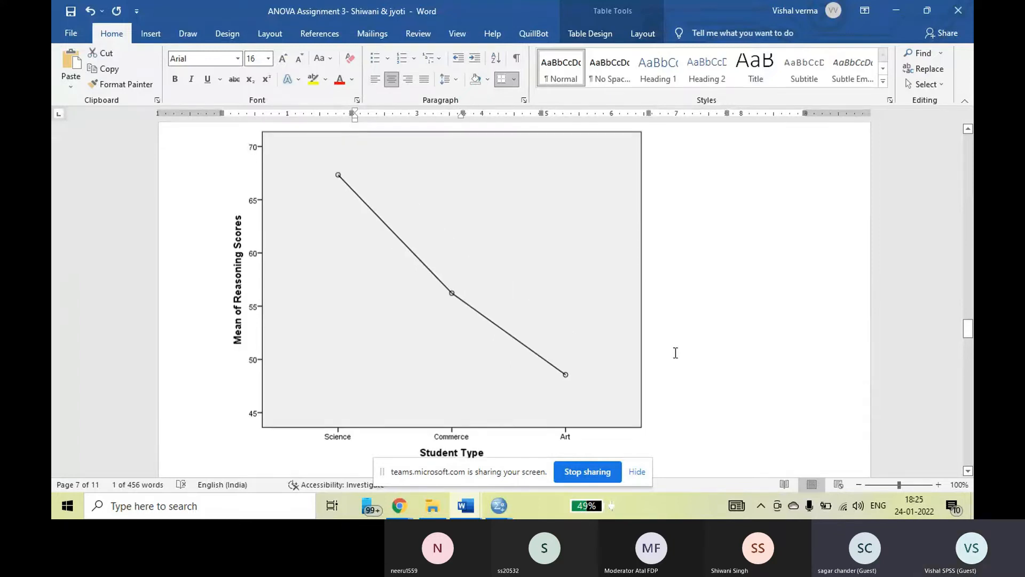
scroll(676, 352, "up", 6)
scroll(676, 352, "up", 1)
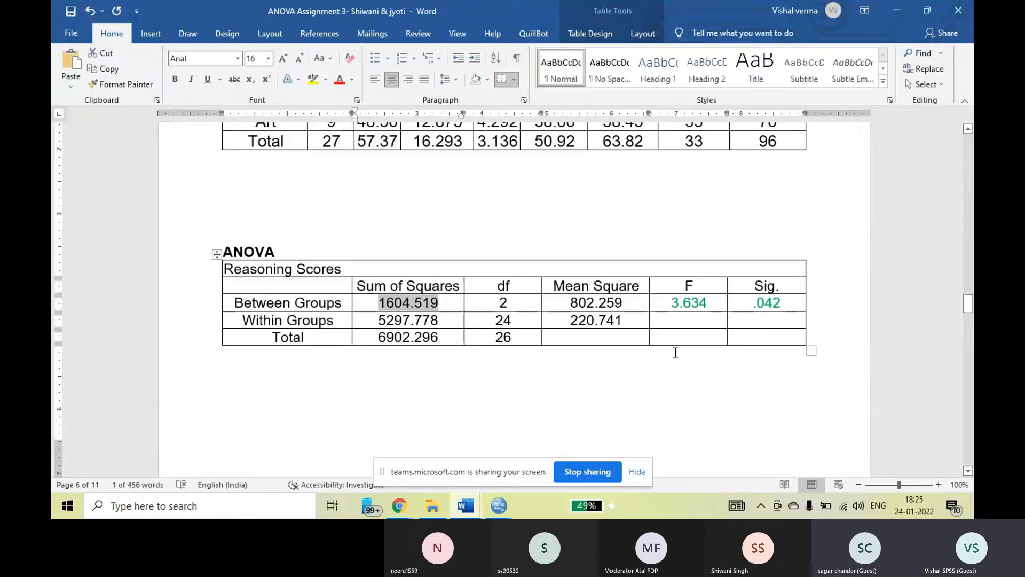
scroll(671, 336, "down", 4)
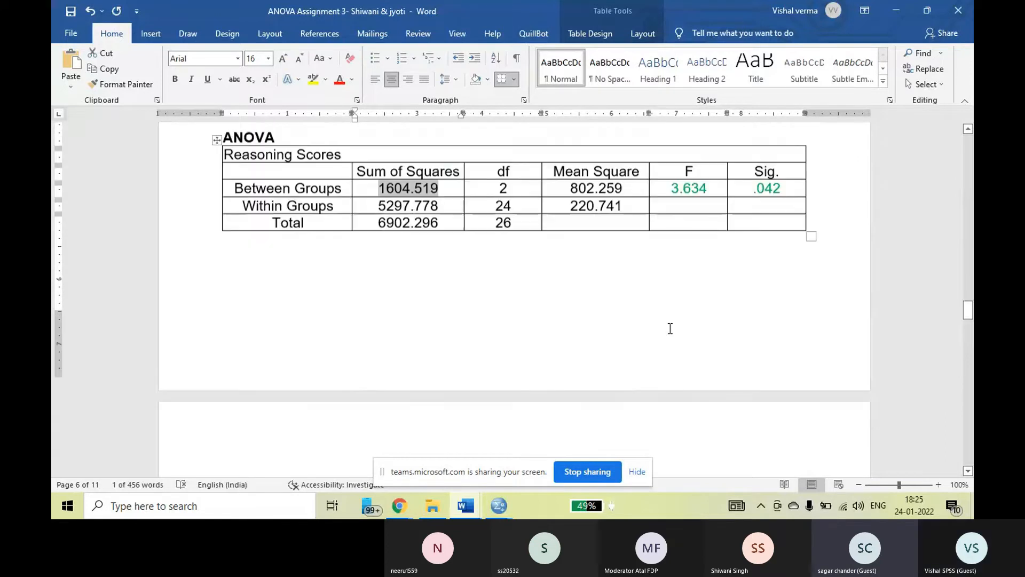
scroll(670, 329, "up", 3)
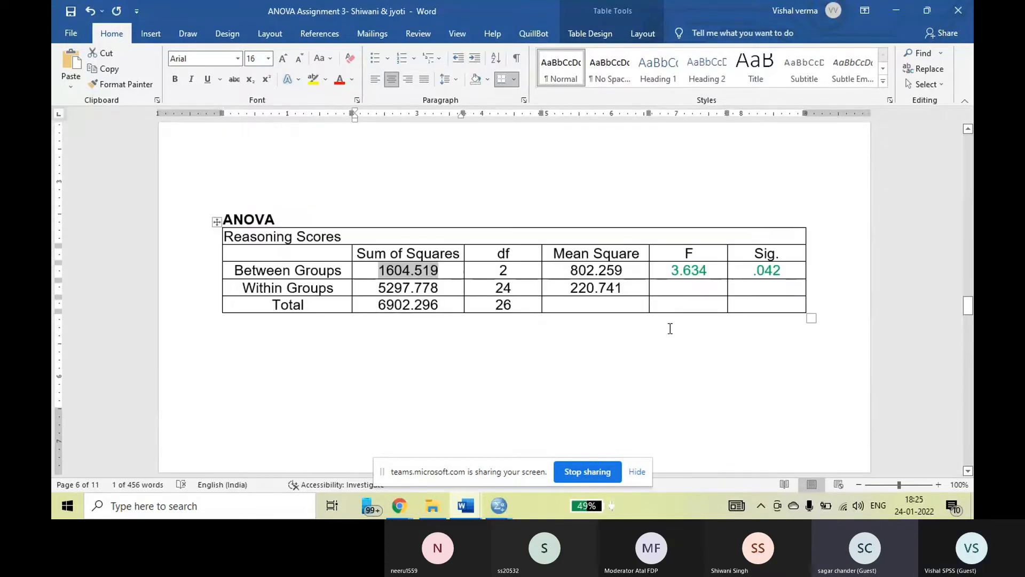
scroll(670, 328, "up", 8)
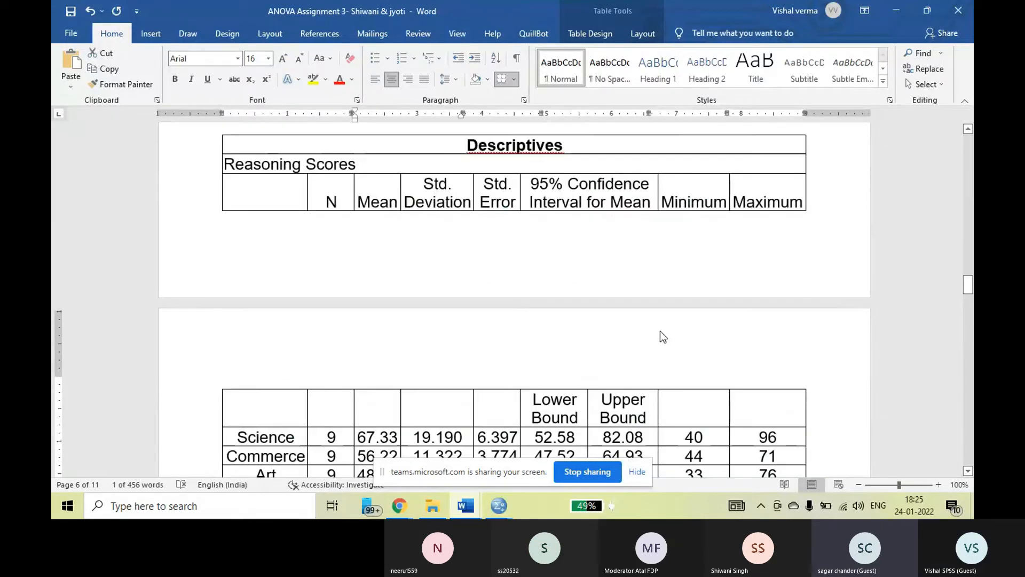
scroll(660, 336, "up", 6)
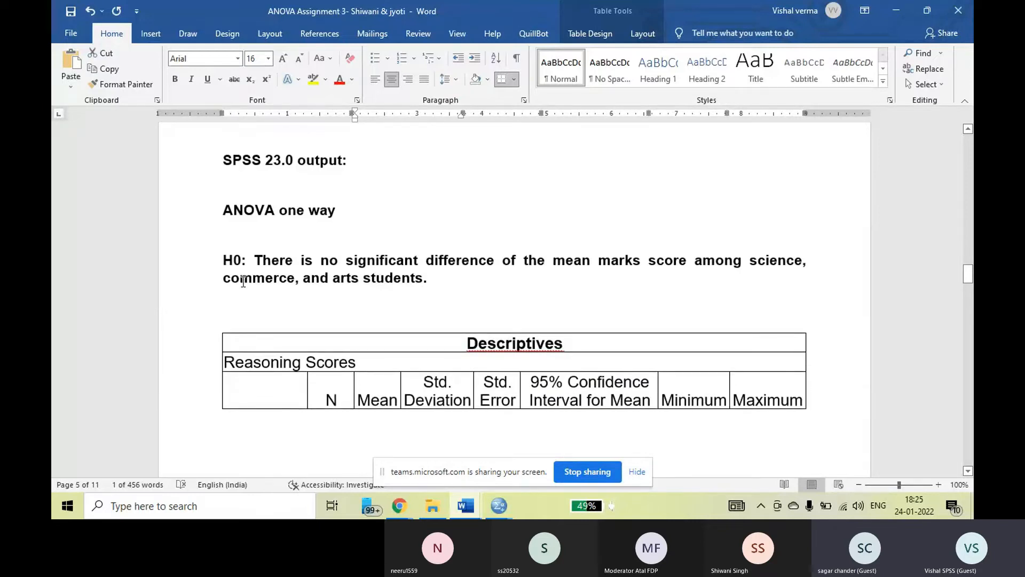
left_click(233, 264)
left_click_drag(233, 264, 430, 281)
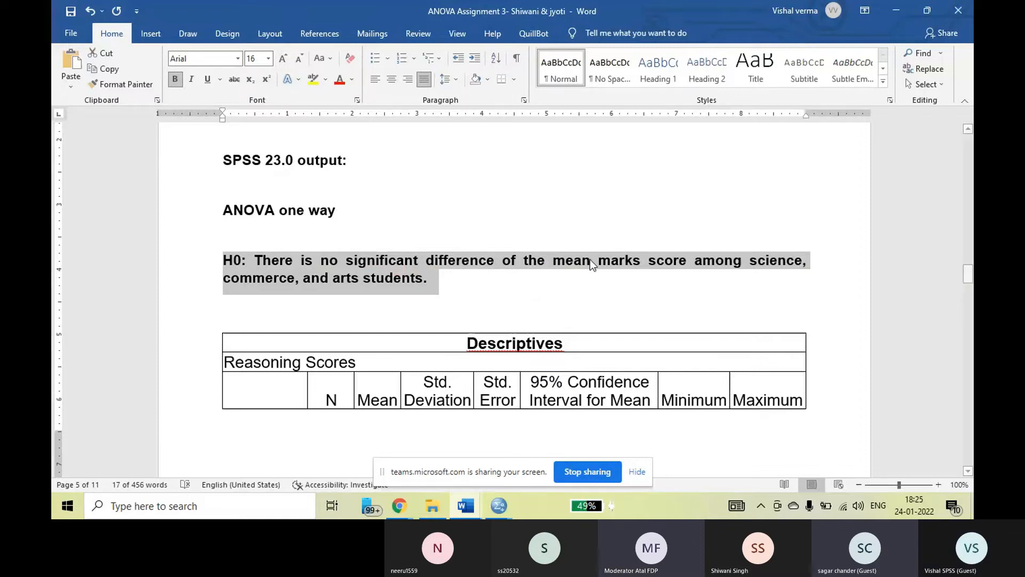
Delete the word "marks" from the H0 statement so it refers to the mean score among science, commerce, and arts students.
left_click(636, 263)
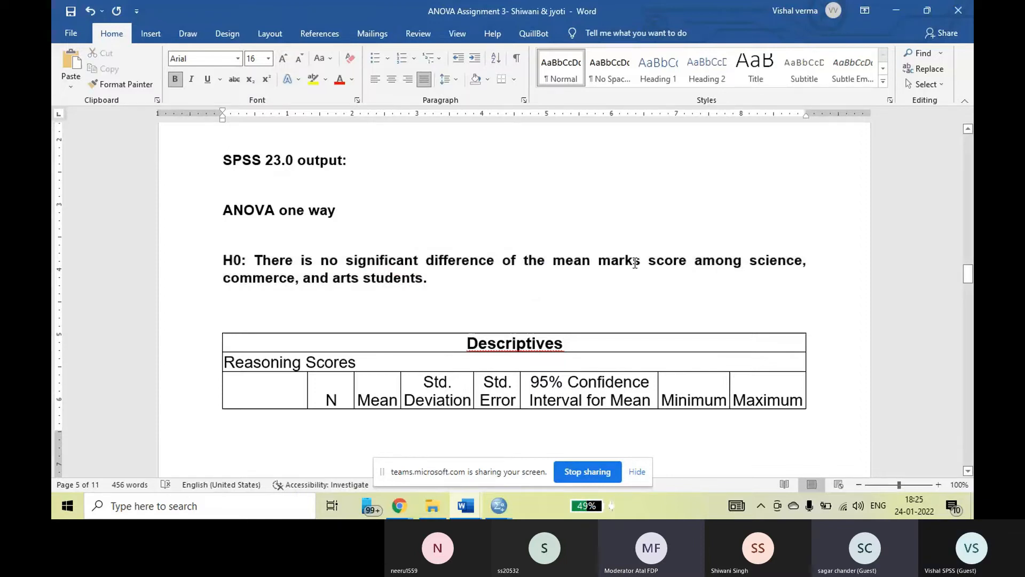
key("BackSpace")
key("BackSpace")
key("BackSpace")
key("BackSpace")
key("BackSpace")
key("BackSpace")
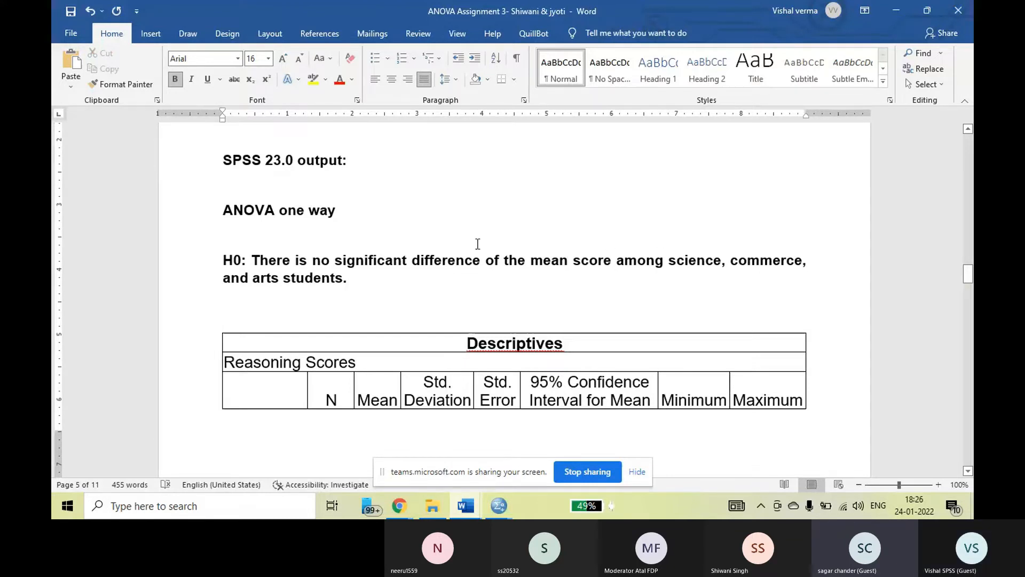
Highlight the Between Groups significance value in the reasoning scores ANOVA table and return to the means plot.
scroll(474, 243, "down", 3)
scroll(474, 241, "down", 10)
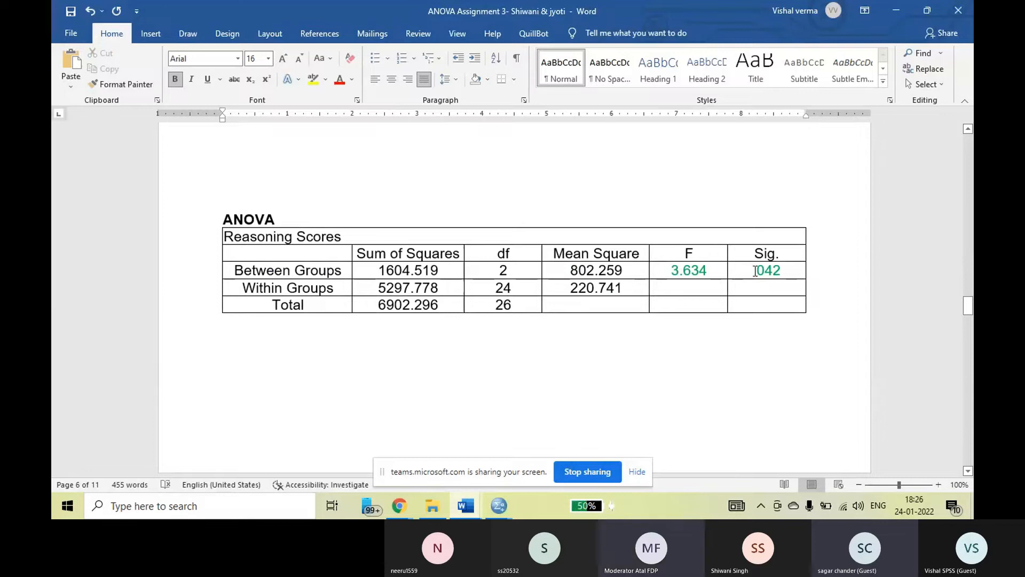
left_click_drag(752, 270, 782, 270)
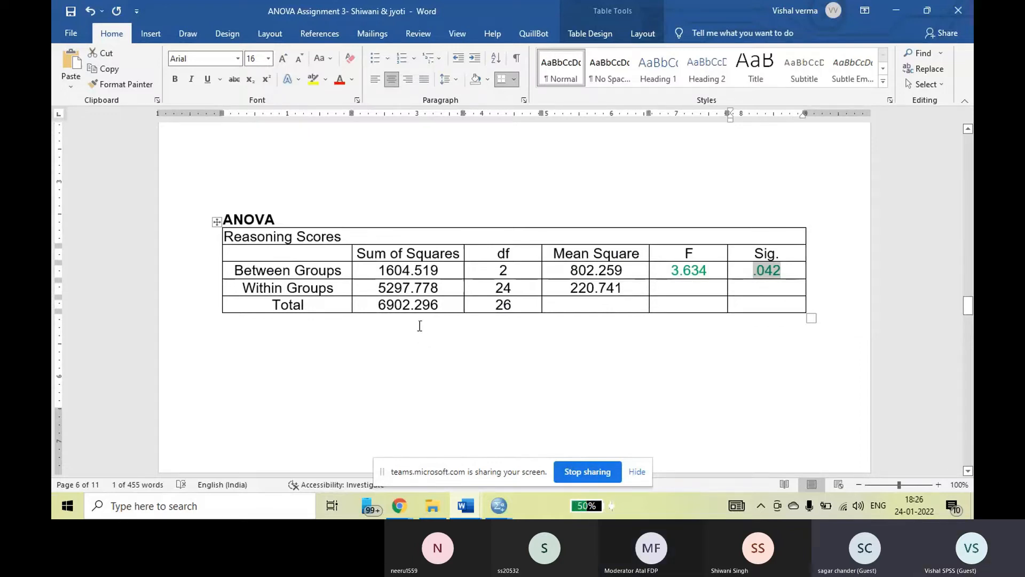
scroll(419, 325, "down", 10)
scroll(416, 314, "down", 3)
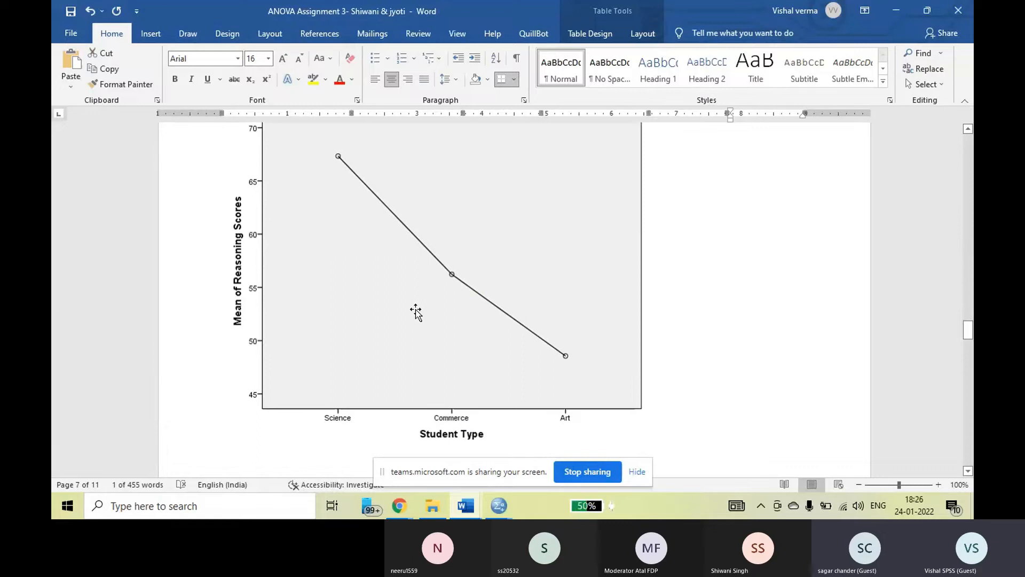
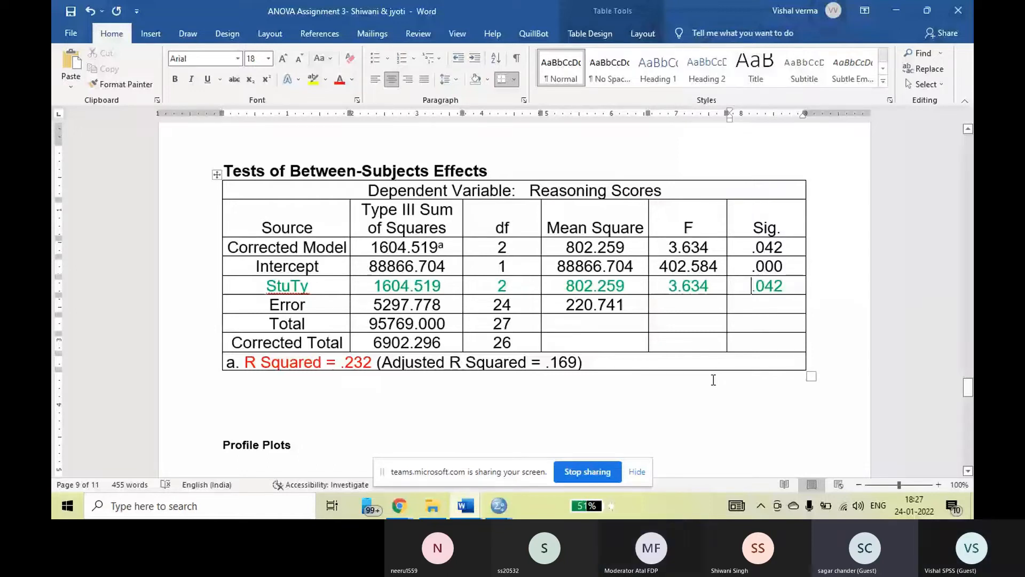
Highlight the StuTy F value, and the F column from its header through the StuTy row in the Tests of Between-Subjects Effects table.
key("shift+Tab")
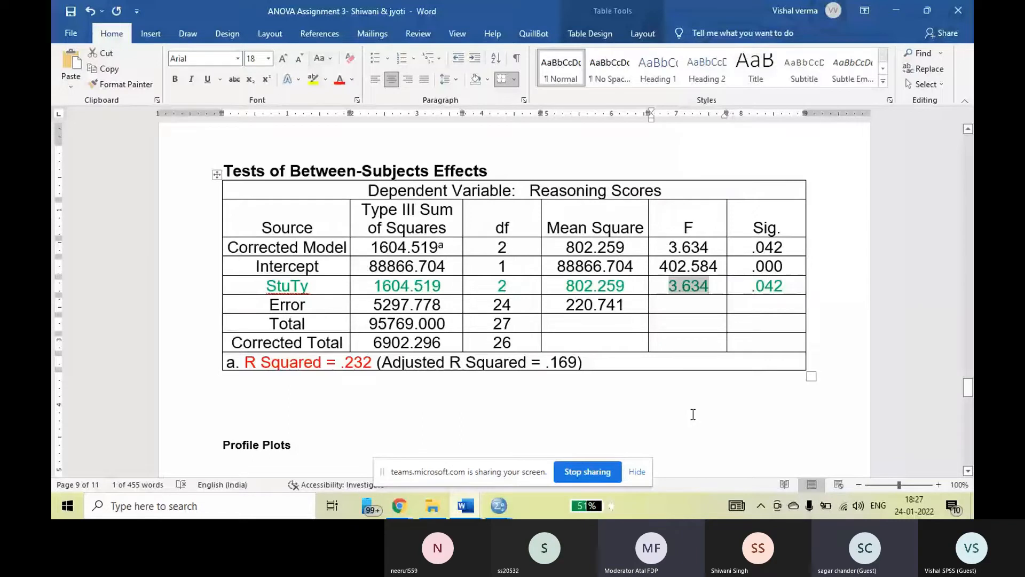
left_click(703, 406)
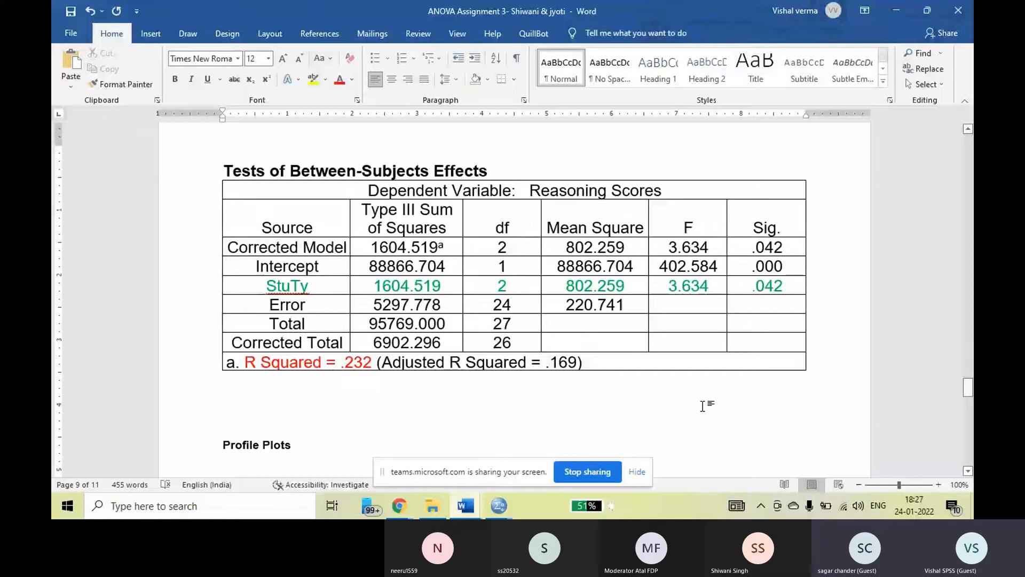
left_click_drag(689, 228, 688, 249)
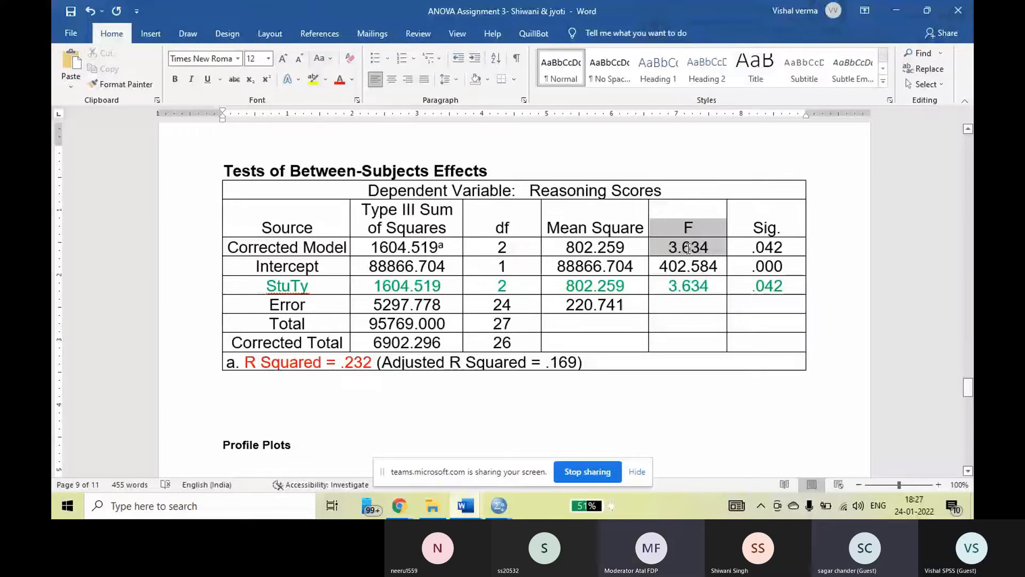
left_click_drag(688, 248, 693, 273)
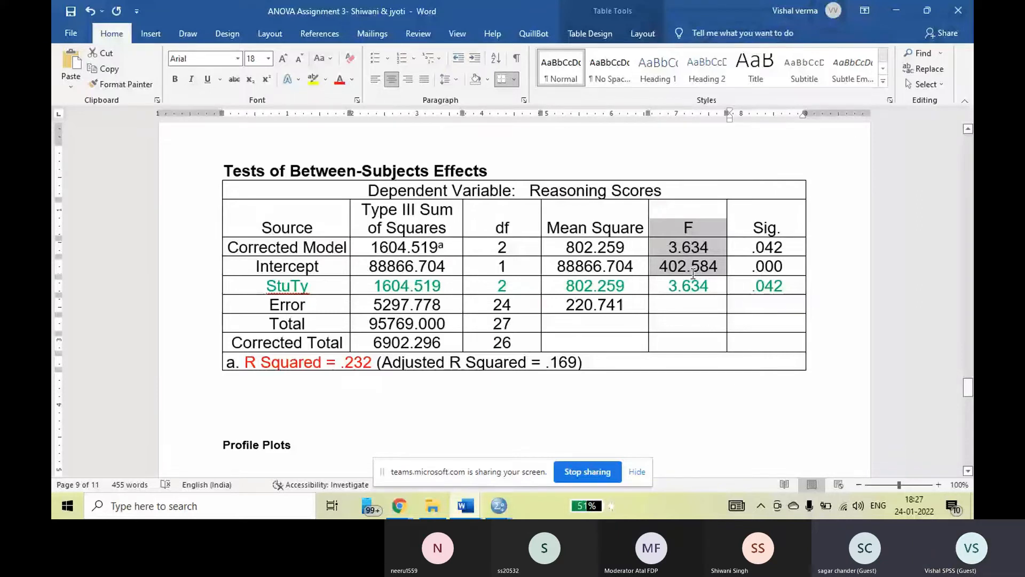
left_click_drag(693, 274, 691, 286)
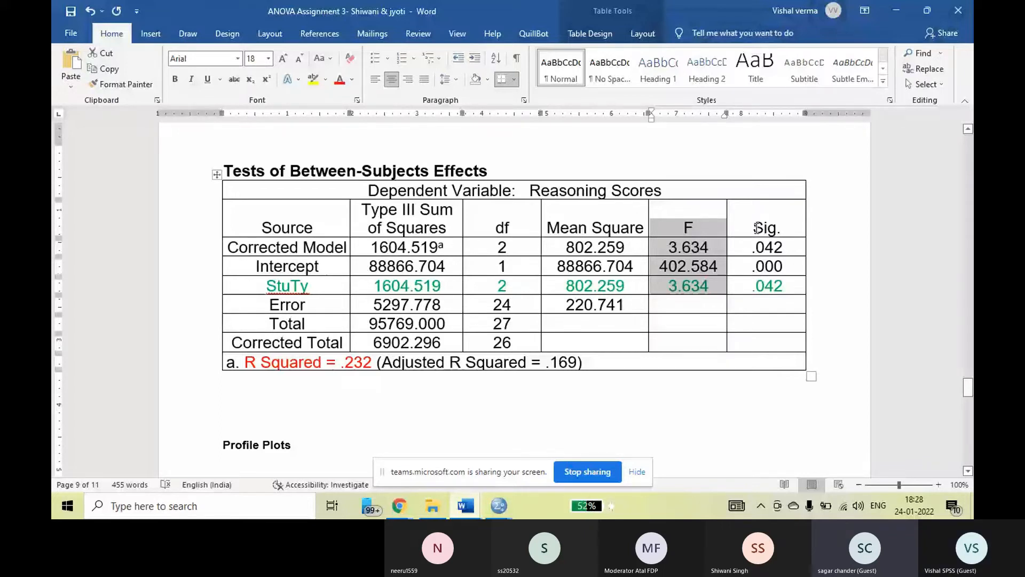
Highlight the Sig. column from its header through the StuTy row, and the matching F column cells for comparison.
left_click_drag(756, 228, 766, 286)
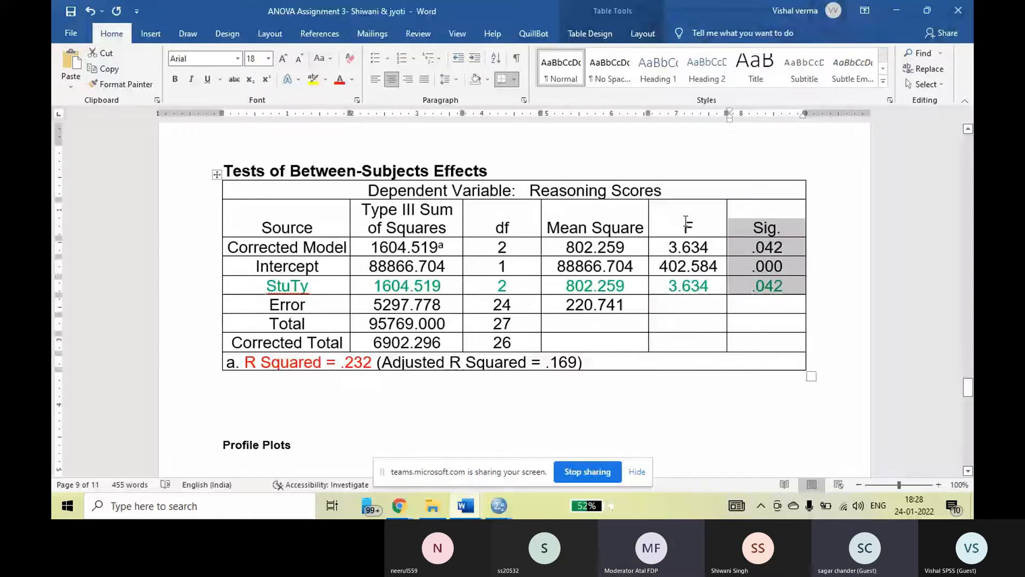
left_click(686, 224)
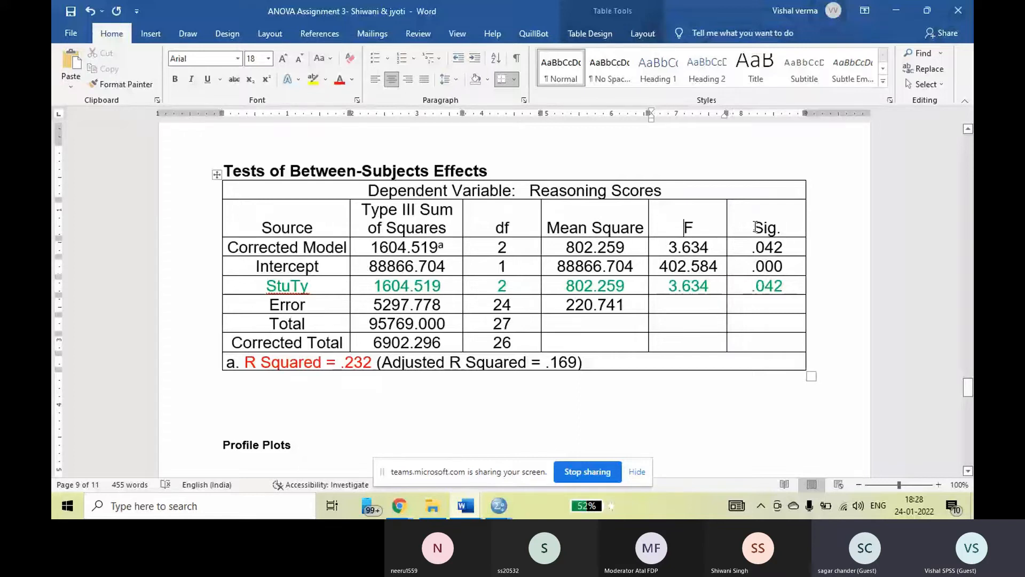
left_click_drag(756, 227, 775, 278)
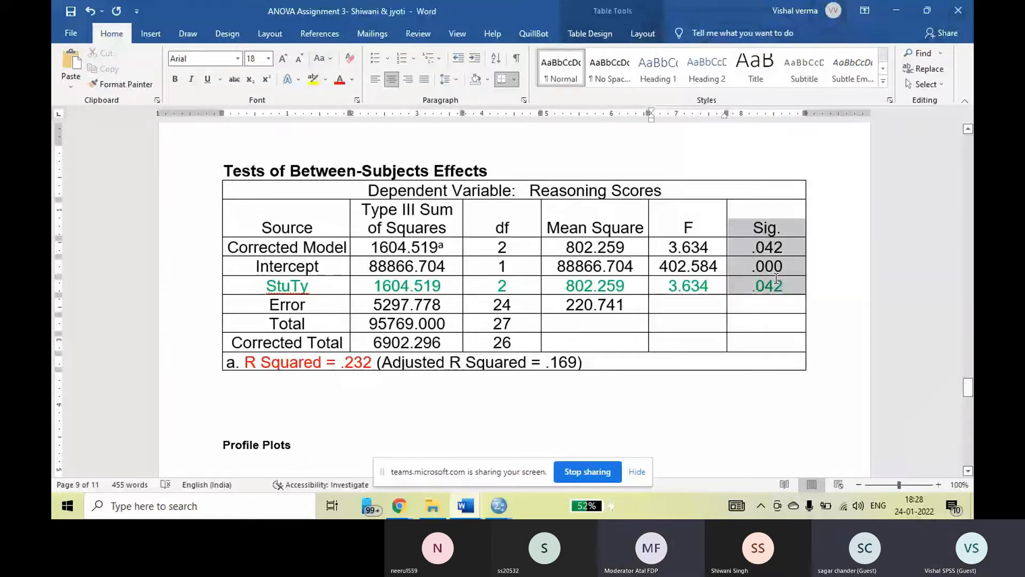
left_click(847, 300)
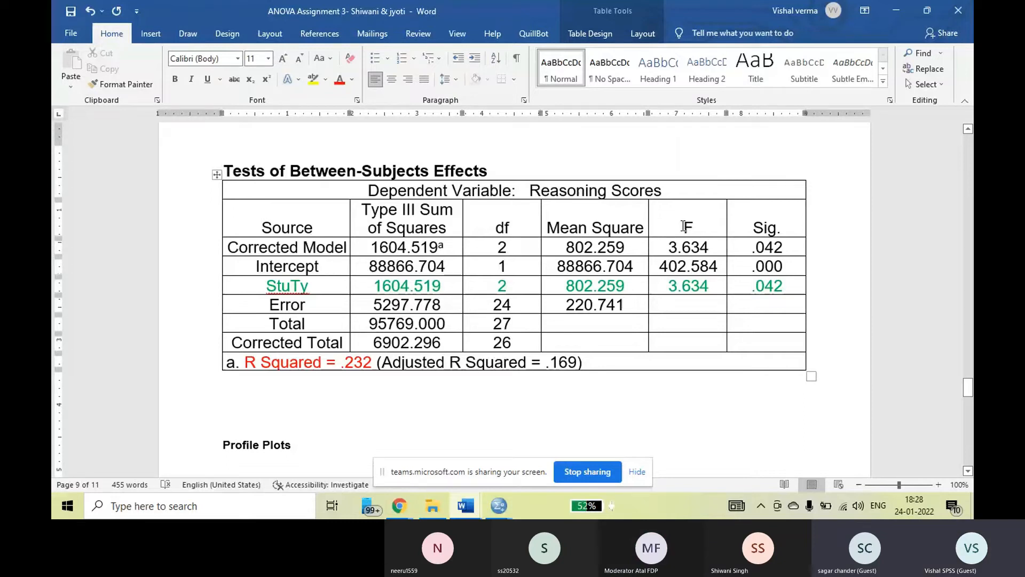
left_click_drag(685, 227, 687, 293)
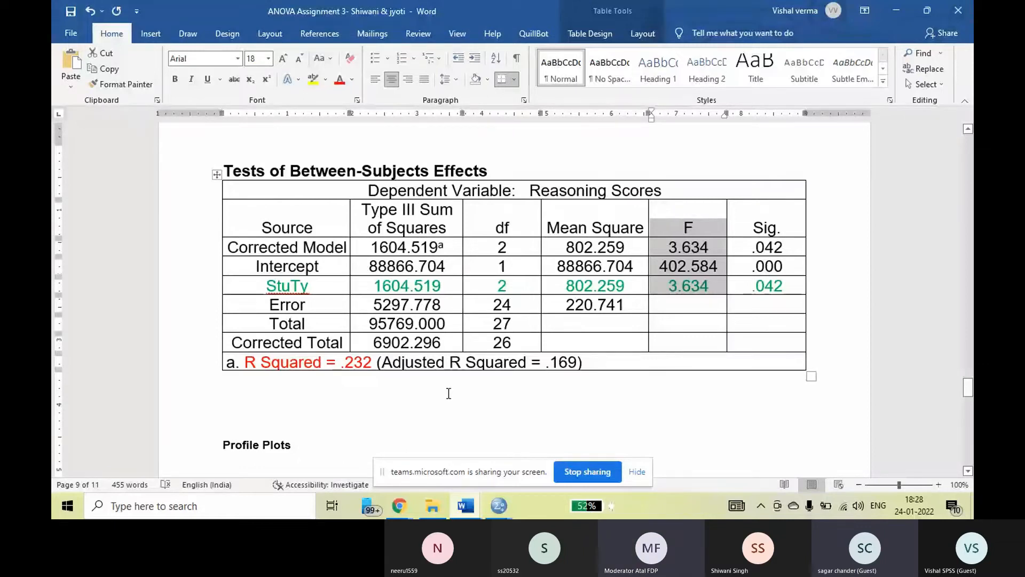
Add "23.2%" on the empty line below the Tests of Between-Subjects Effects table, formatted bold at 22 pt.
scroll(449, 393, "down", 4)
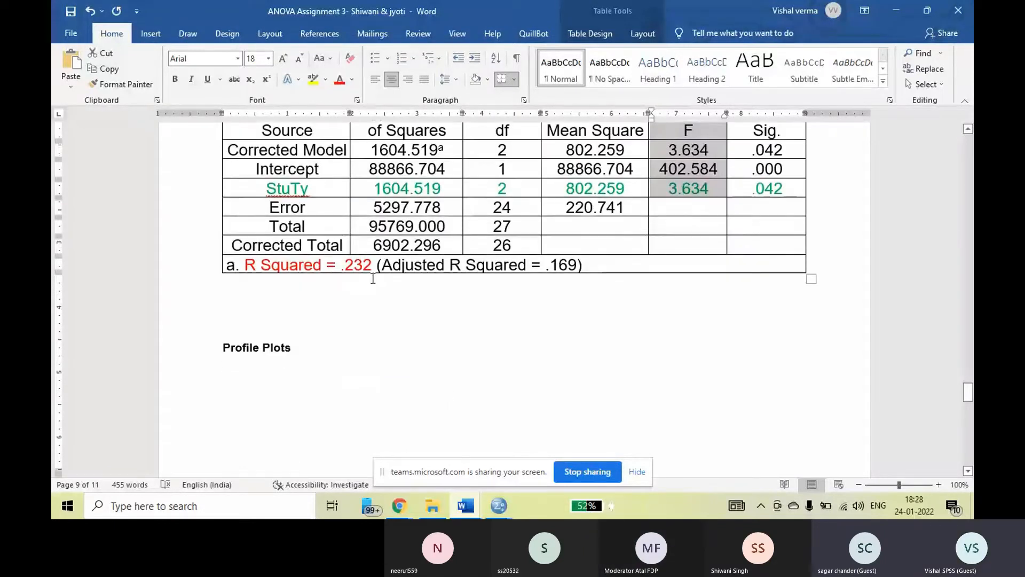
left_click(272, 307)
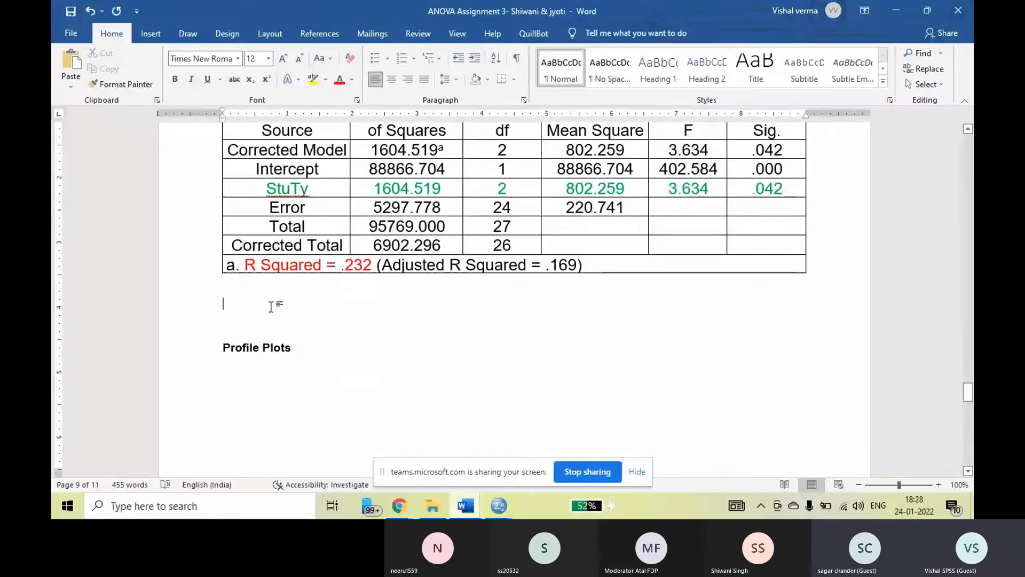
type("23")
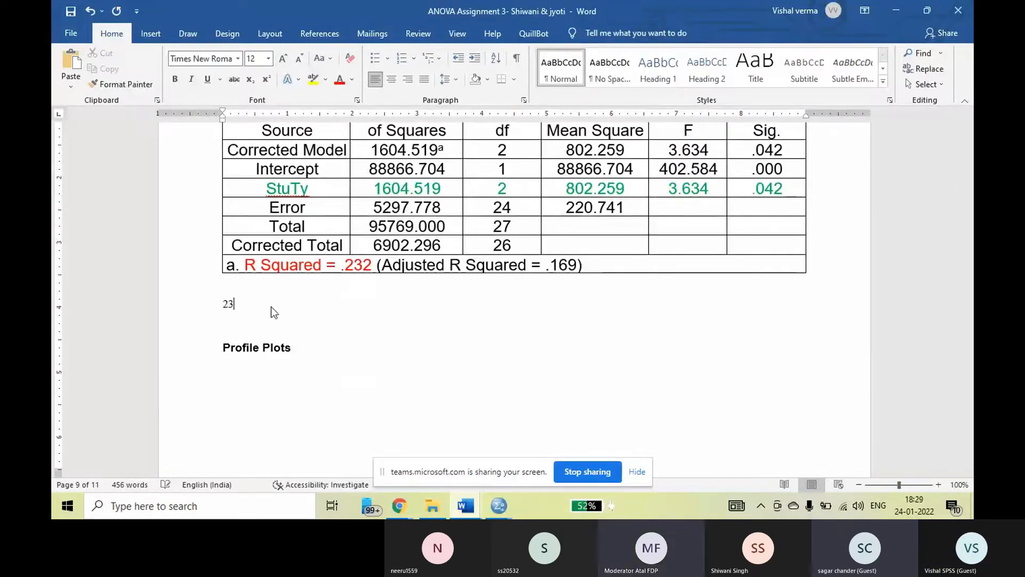
type(".2%")
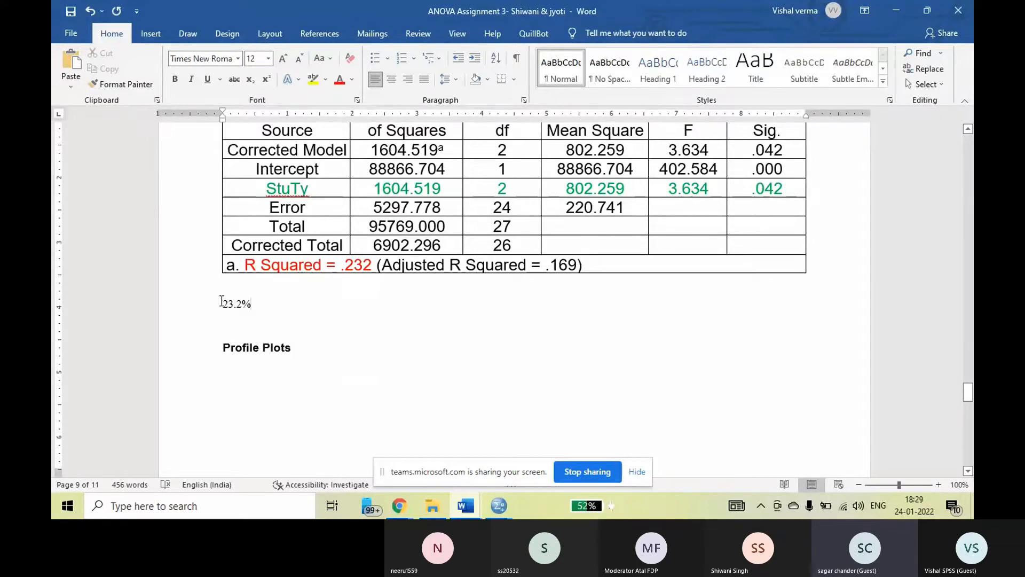
left_click_drag(222, 302, 267, 304)
left_click(174, 79)
left_click(283, 60)
left_click(283, 60)
left_click(283, 60)
left_click(283, 60)
left_click(283, 60)
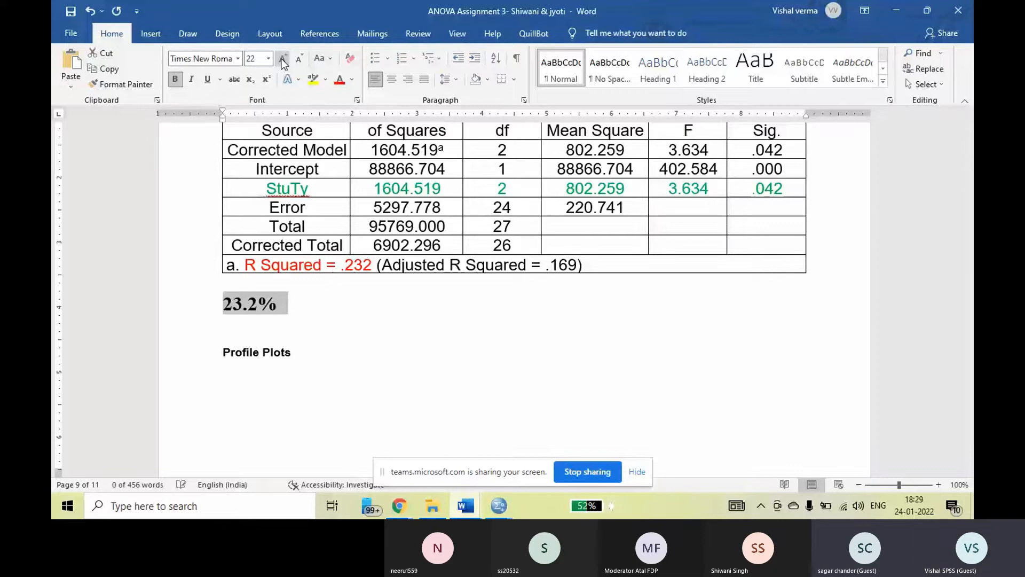
Extend the 23.2% line with "variance explained by IV (Independent) towards DV" in red, and accept the spacing correction before "towards".
left_click(325, 314)
type("v")
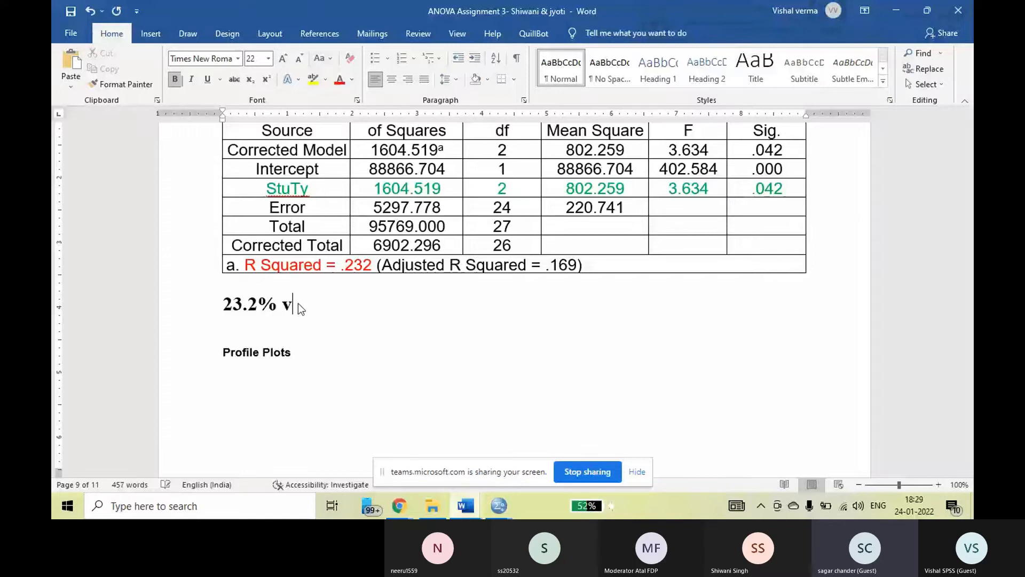
type("a")
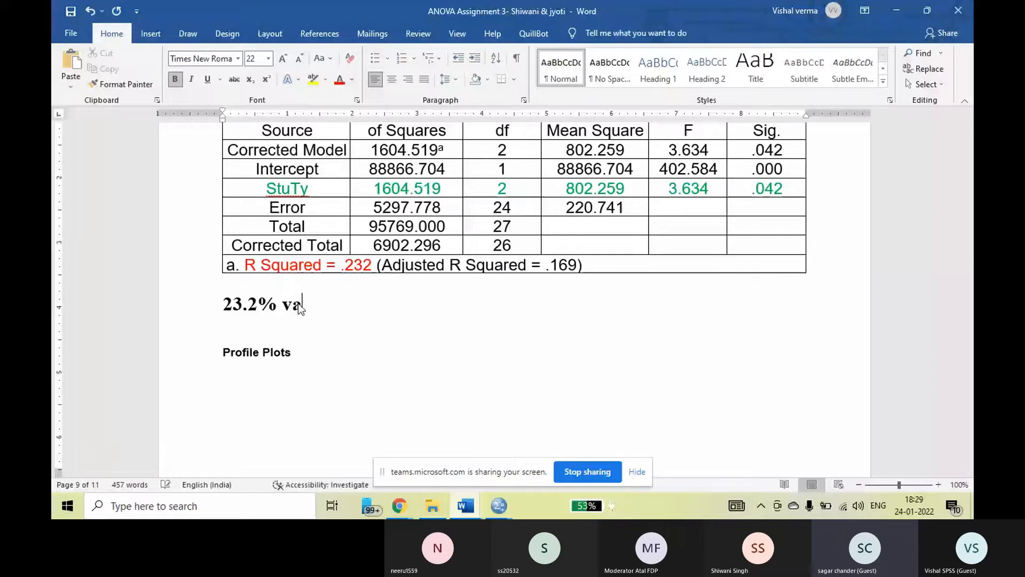
type("riance explain")
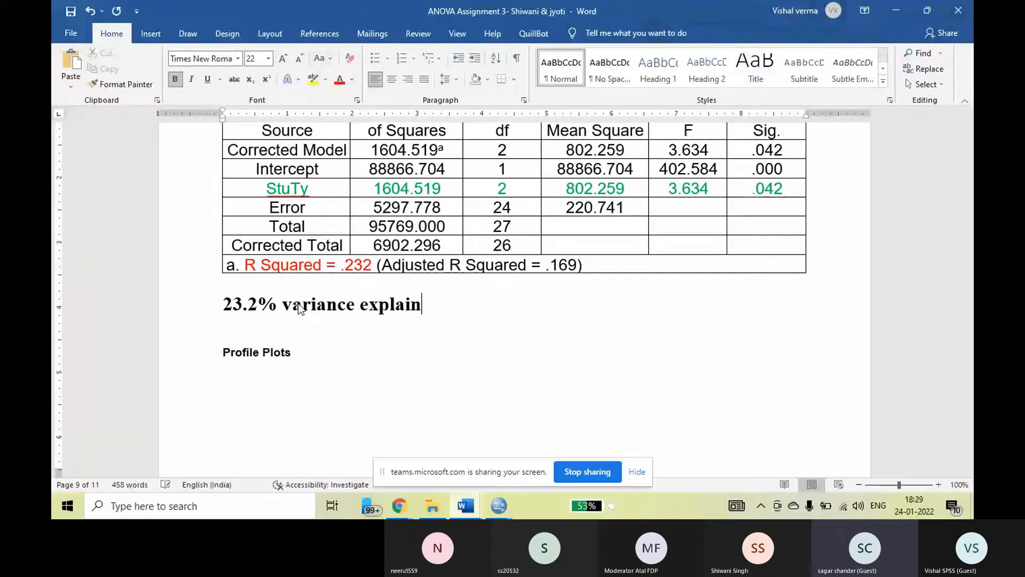
type("e dny")
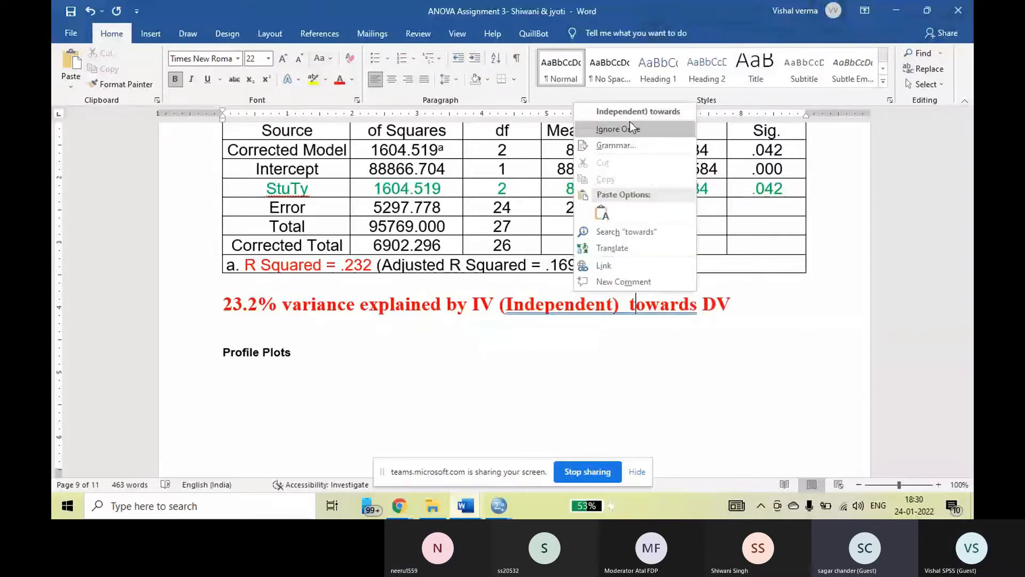
left_click(634, 113)
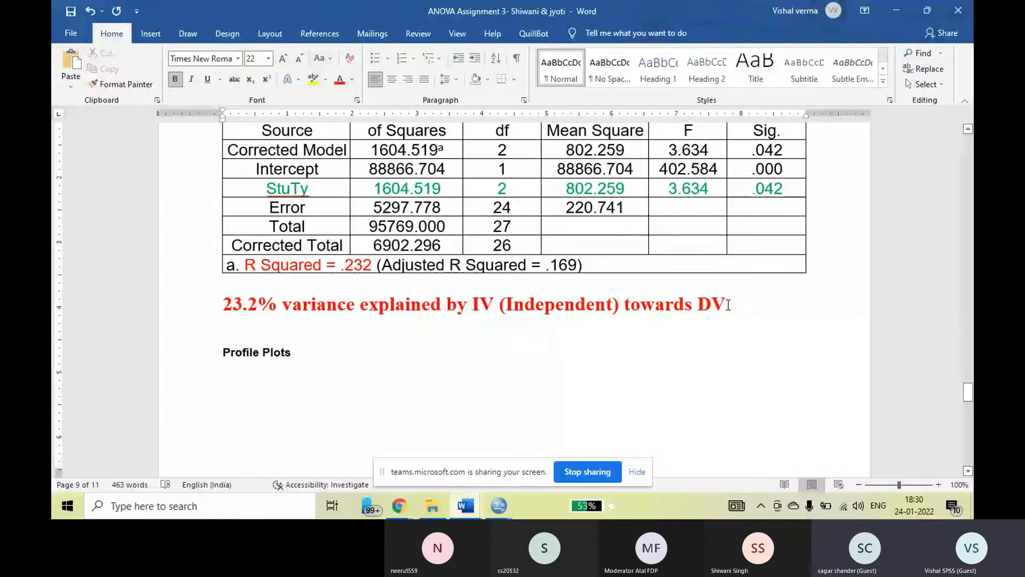
Append "(Score)" after DV in the red variance sentence, accepting the grammar suggestion that removes the extra space inside the bracket.
left_click(729, 305)
type("(")
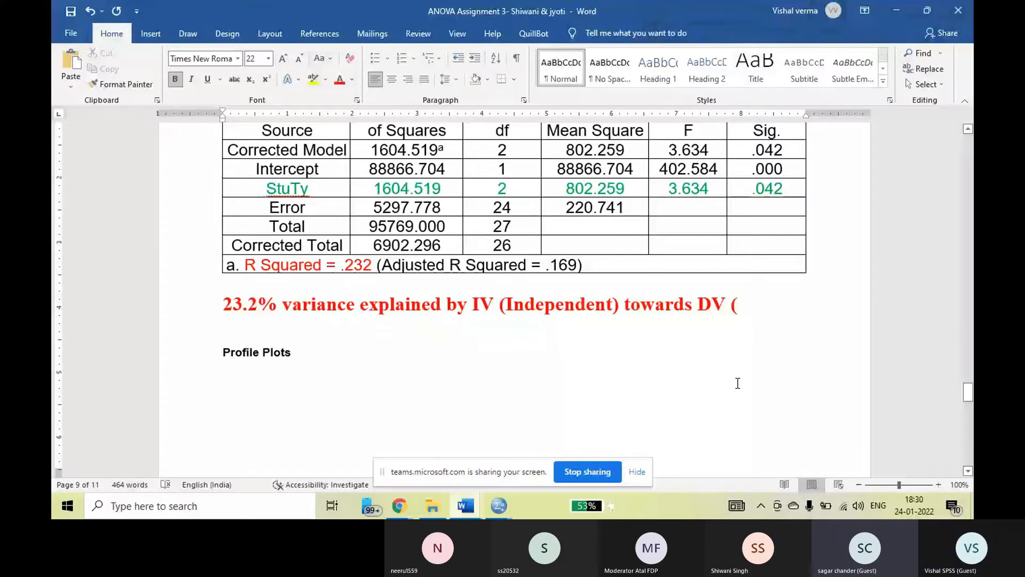
type(" Score)")
scroll(554, 359, "up", 1)
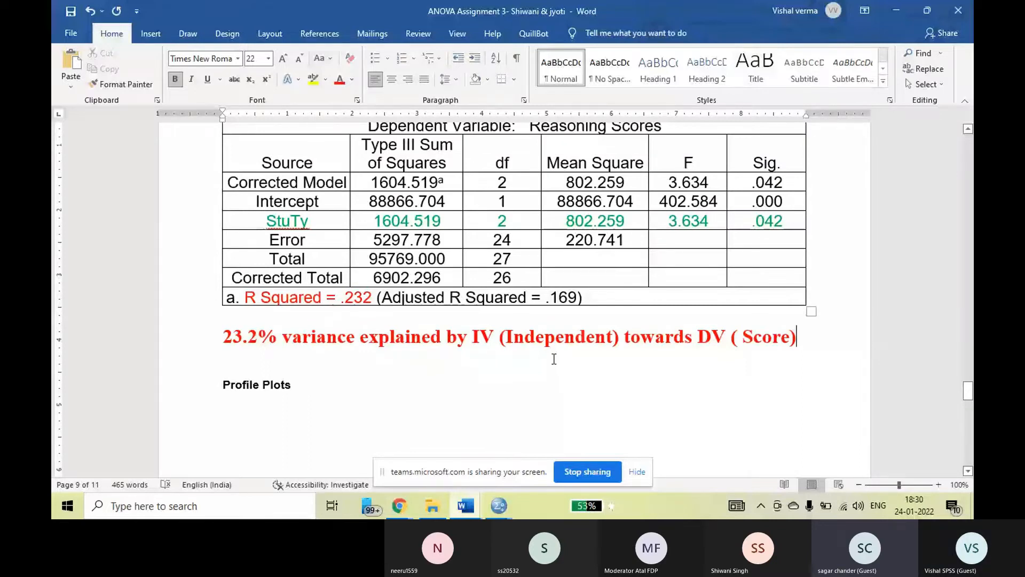
left_click(224, 336)
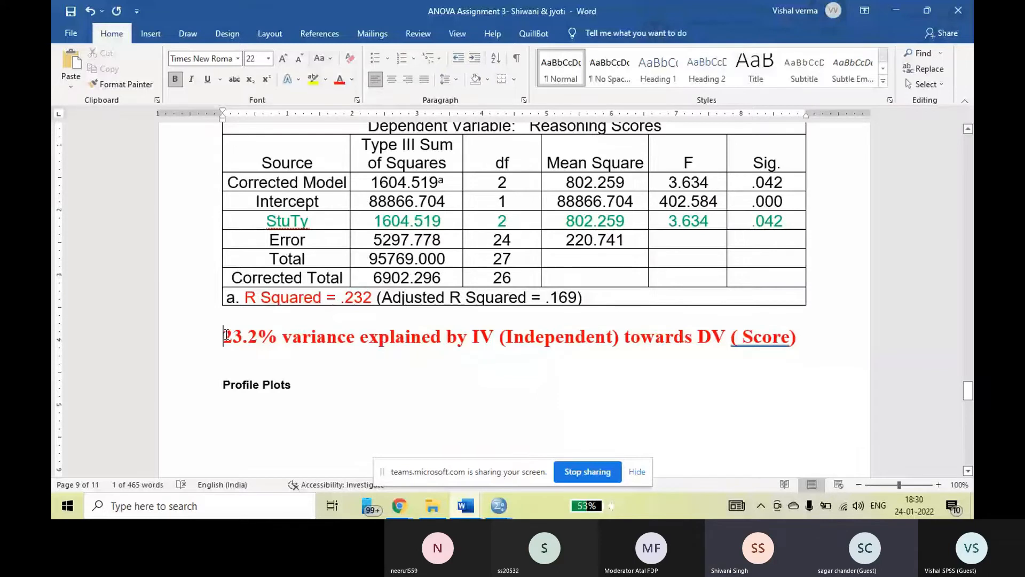
right_click(754, 337)
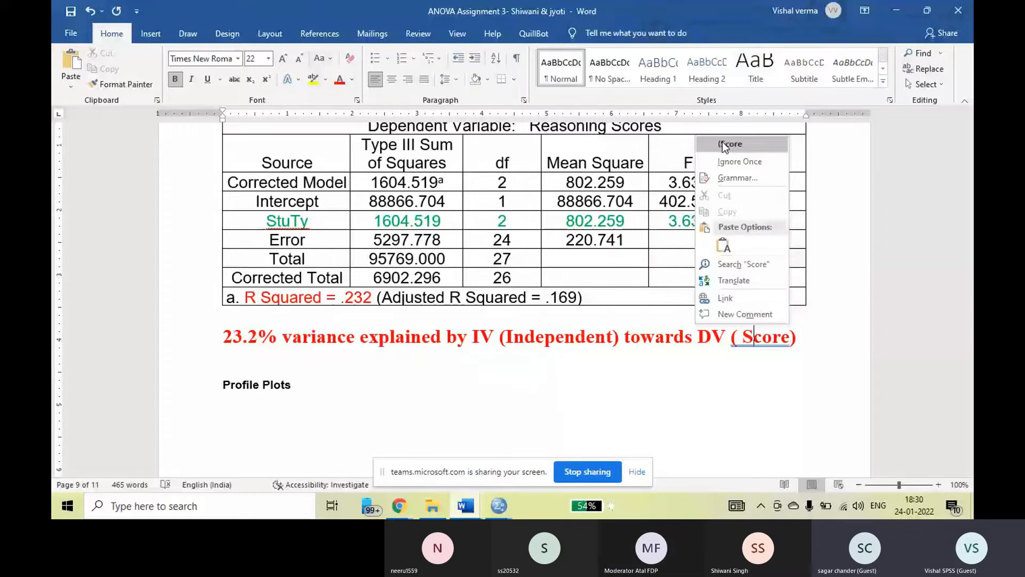
left_click(725, 144)
Add the note "50 above" on the line below the variance sentence, formatted bold at 20 pt.
left_click(235, 359)
type("50 above")
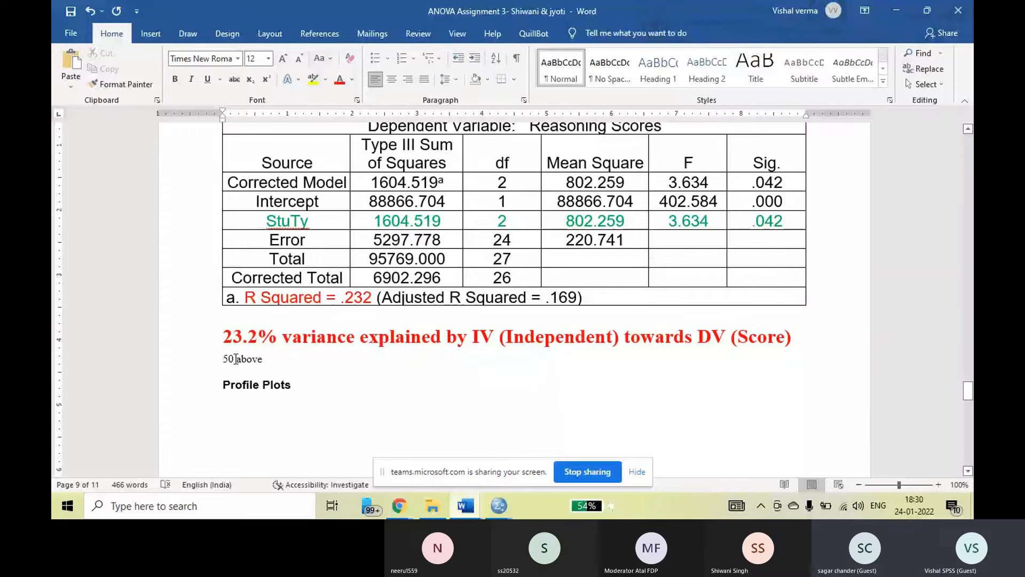
triple_click(236, 359)
left_click(283, 59)
left_click(283, 59)
left_click(283, 58)
left_click(283, 59)
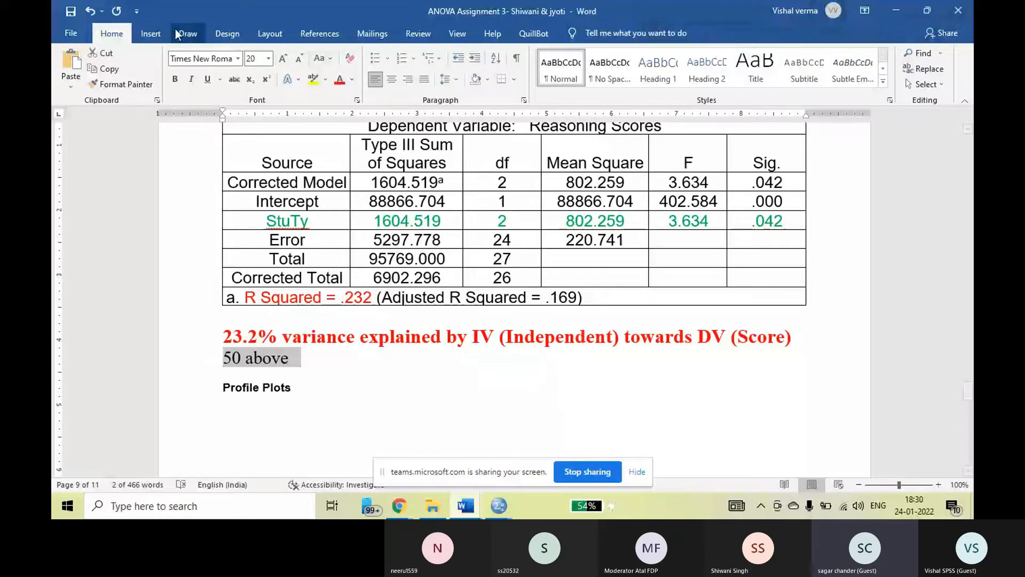
left_click(175, 79)
Insert blank lines above the "50 above" note and between it and the Profile Plots heading.
key("Left")
key("Return")
key("Down")
key("Return")
key("Return")
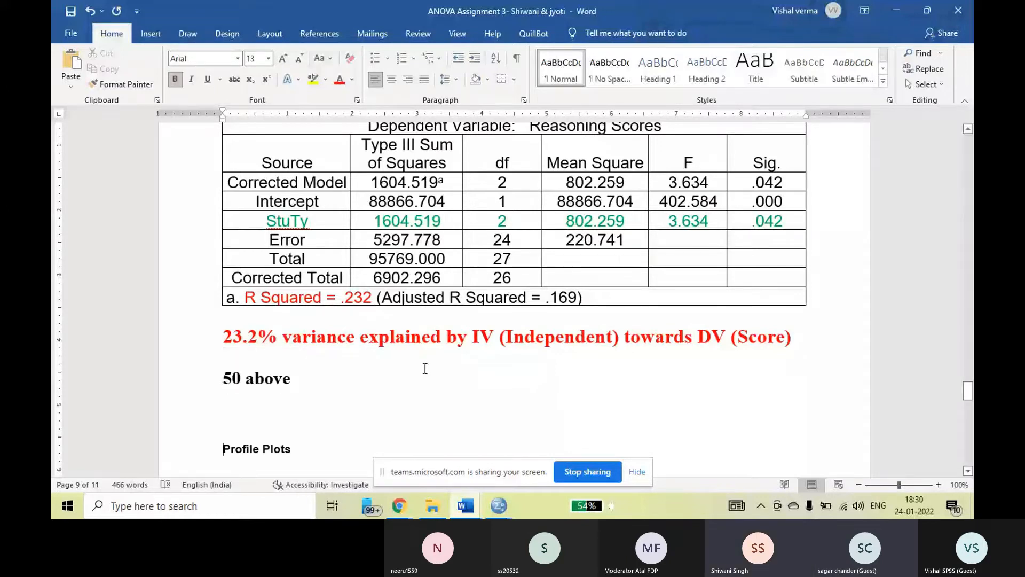
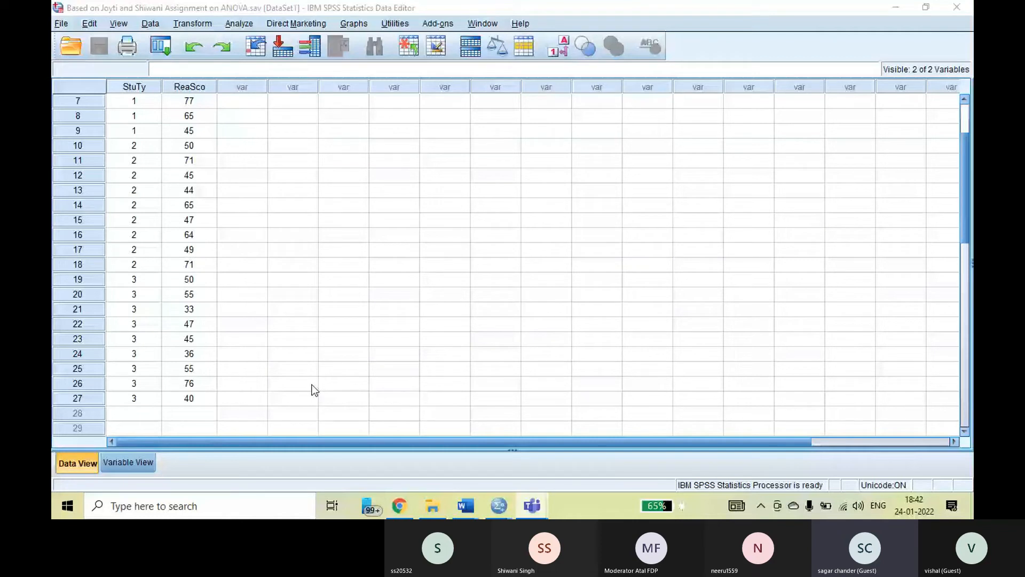
Review the value labels defined for the Student Type variable, and close them without changes.
left_click(135, 465)
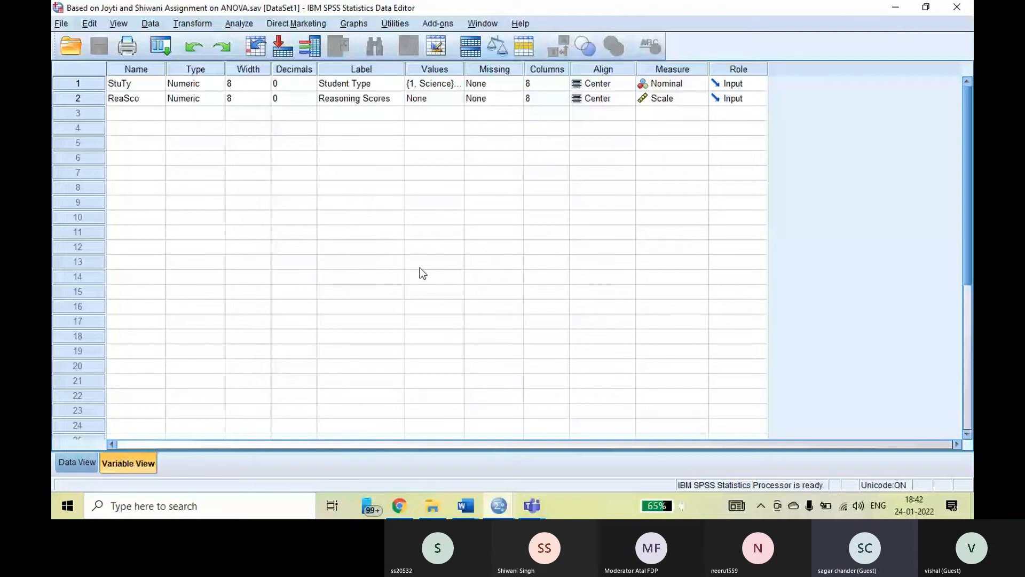
left_click(458, 84)
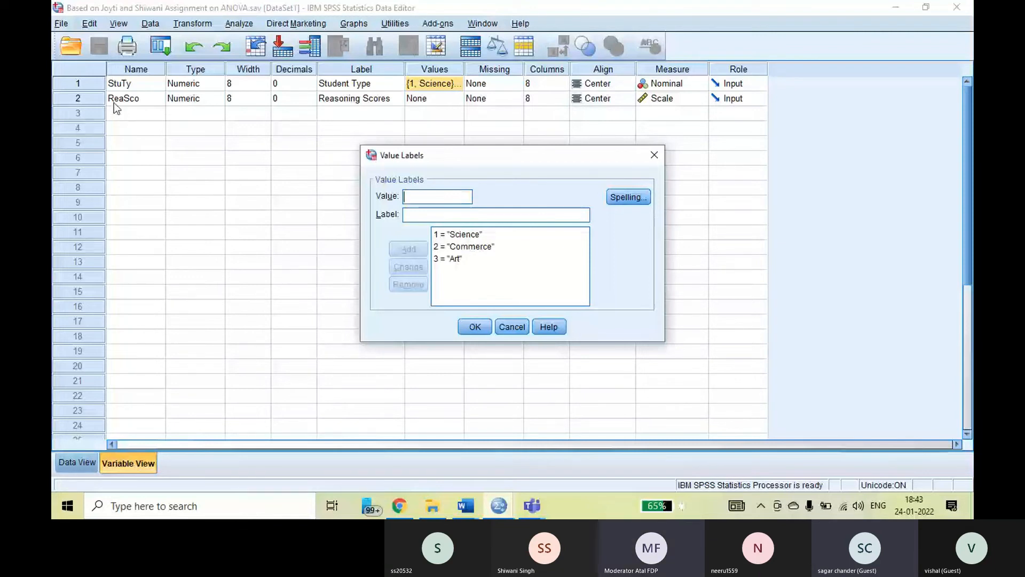
left_click(654, 155)
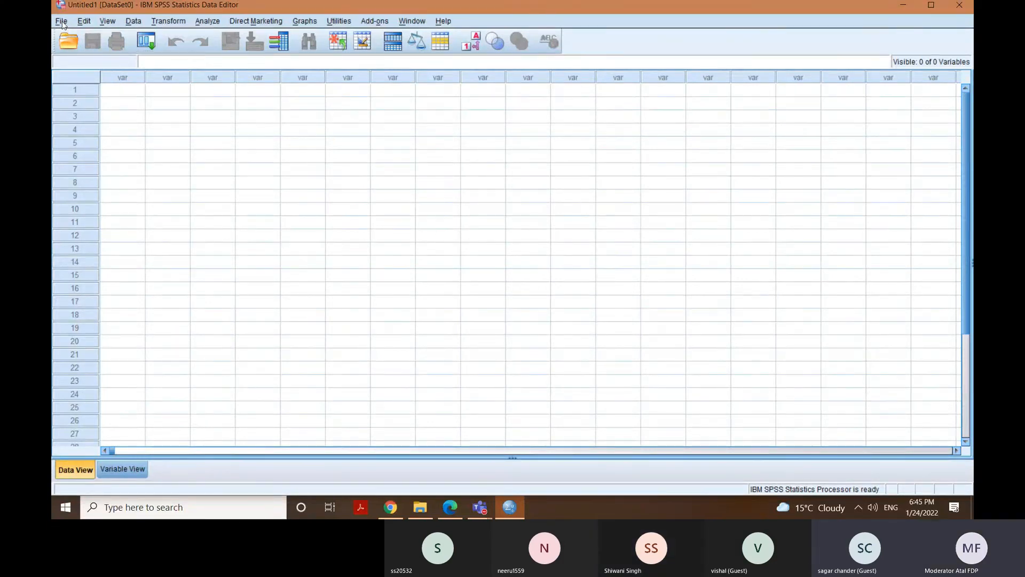
left_click(62, 22)
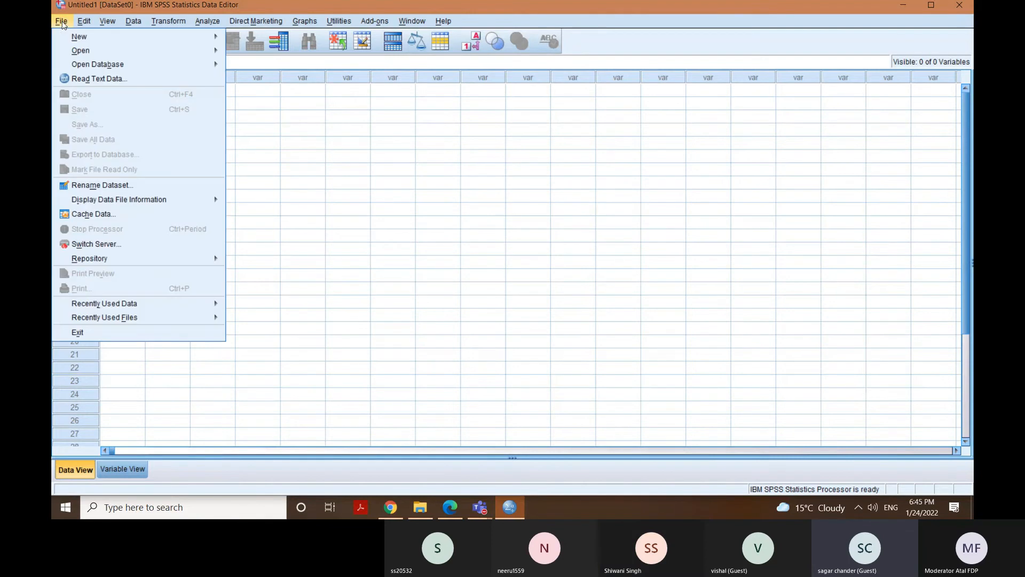
mouse_move(85, 40)
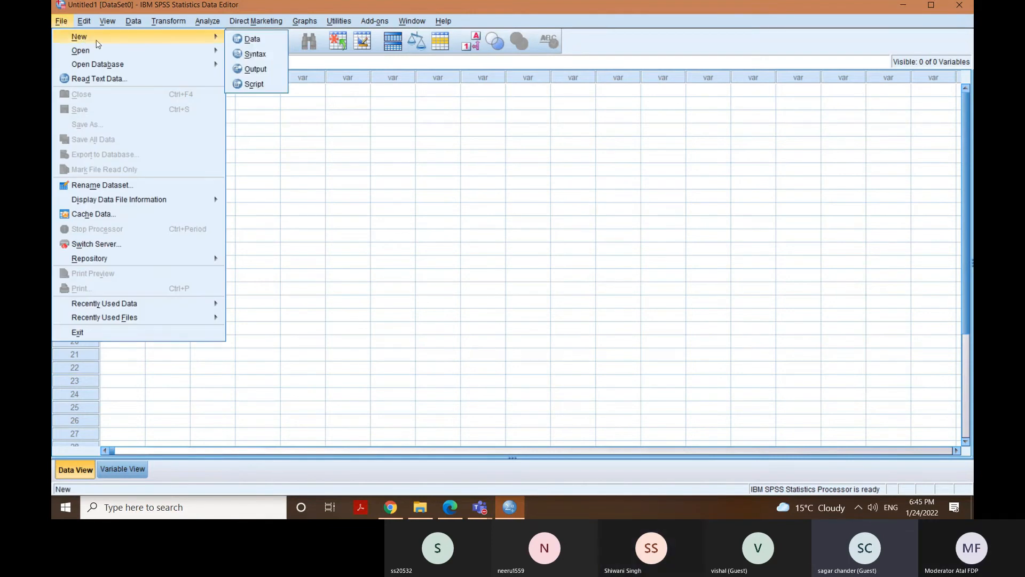
mouse_move(126, 53)
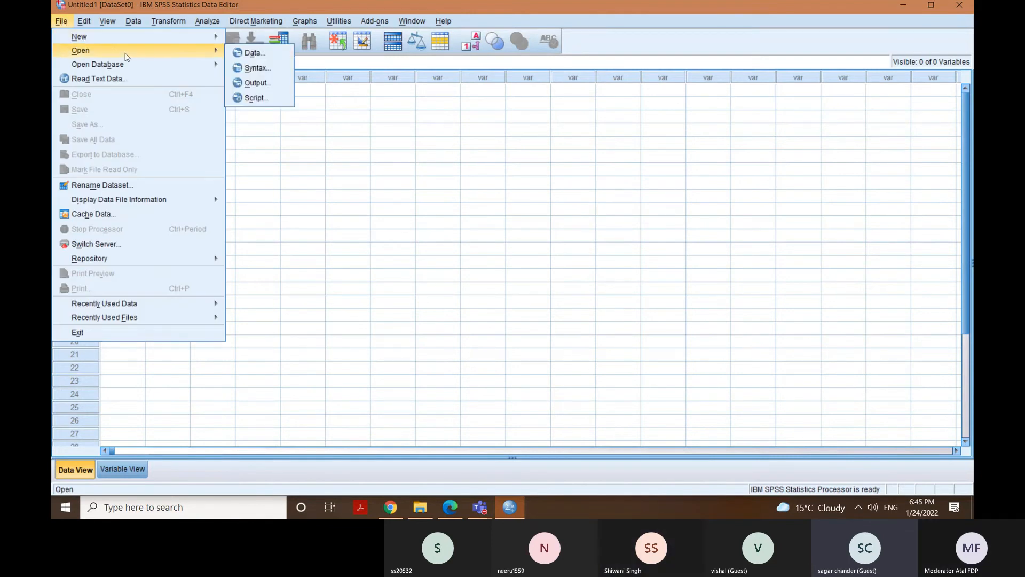
left_click(252, 53)
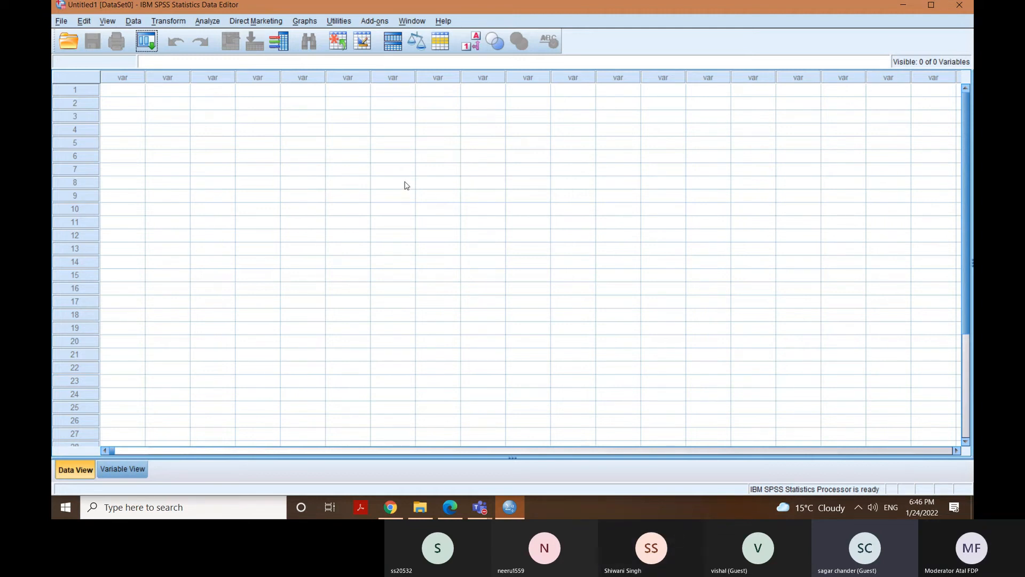
Open the data file ANOVA ASGN.sav from the SPSS course folder on the Desktop.
left_click(62, 21)
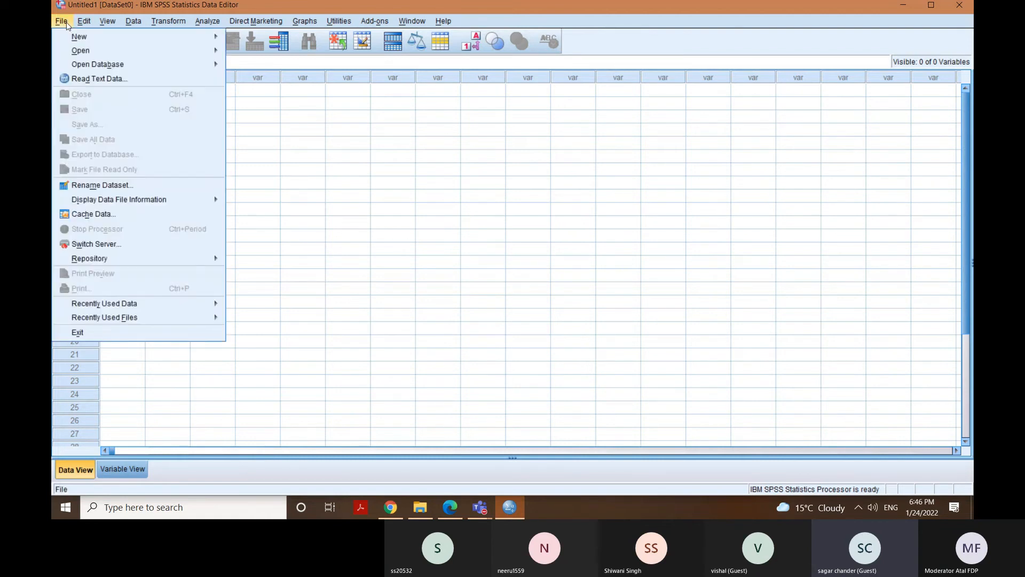
mouse_move(98, 50)
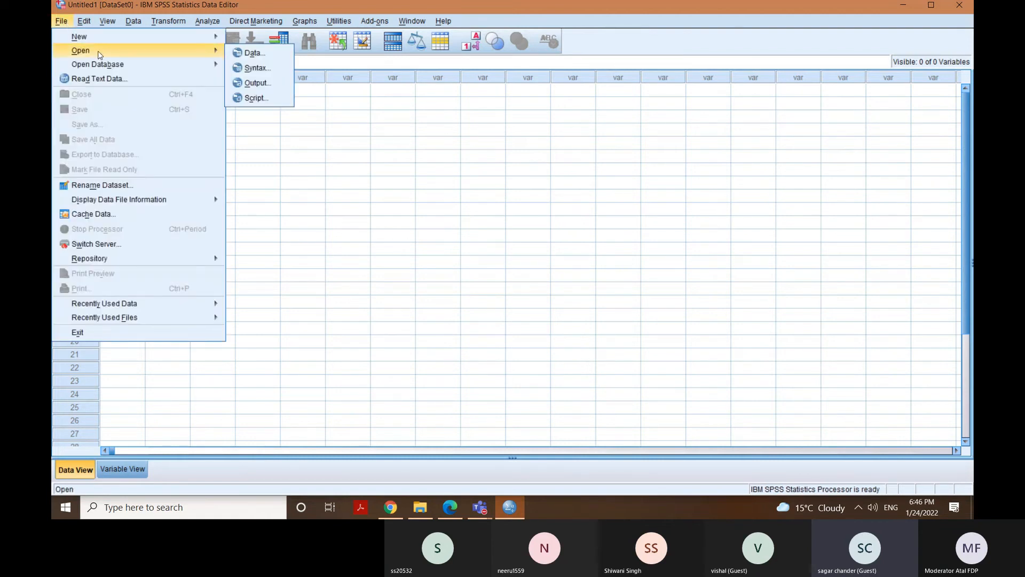
left_click(256, 57)
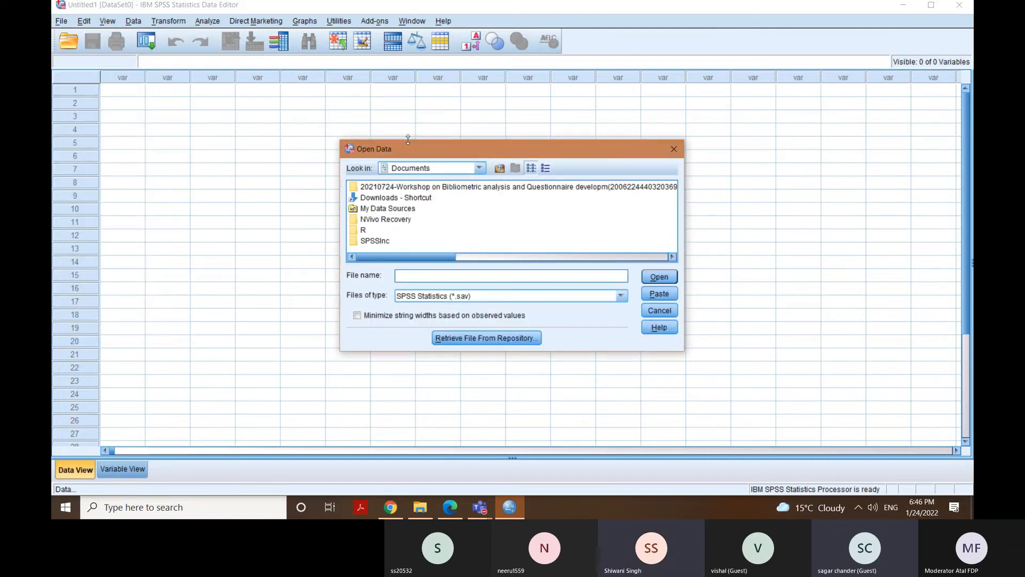
left_click(481, 168)
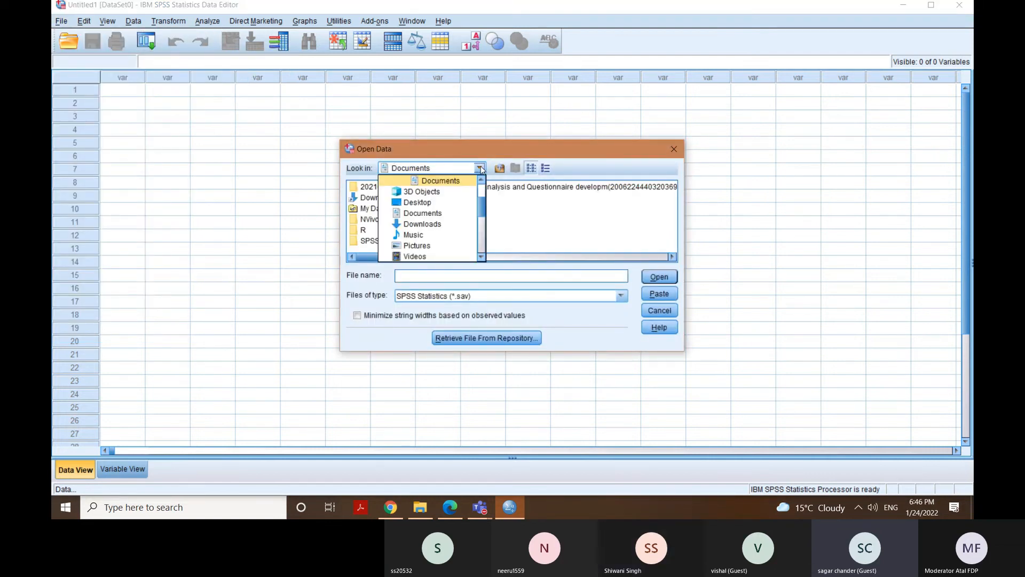
left_click(438, 200)
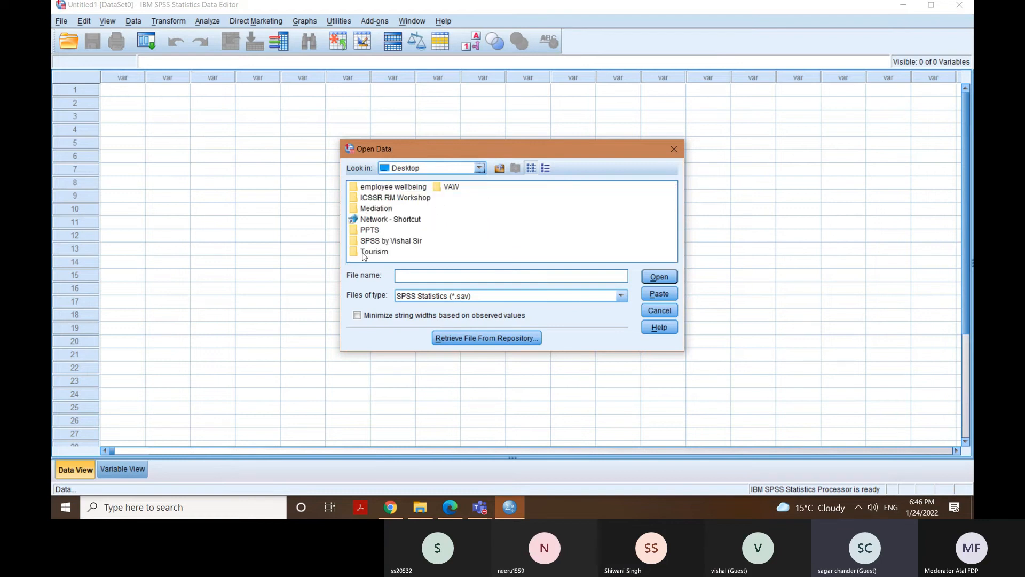
double_click(392, 242)
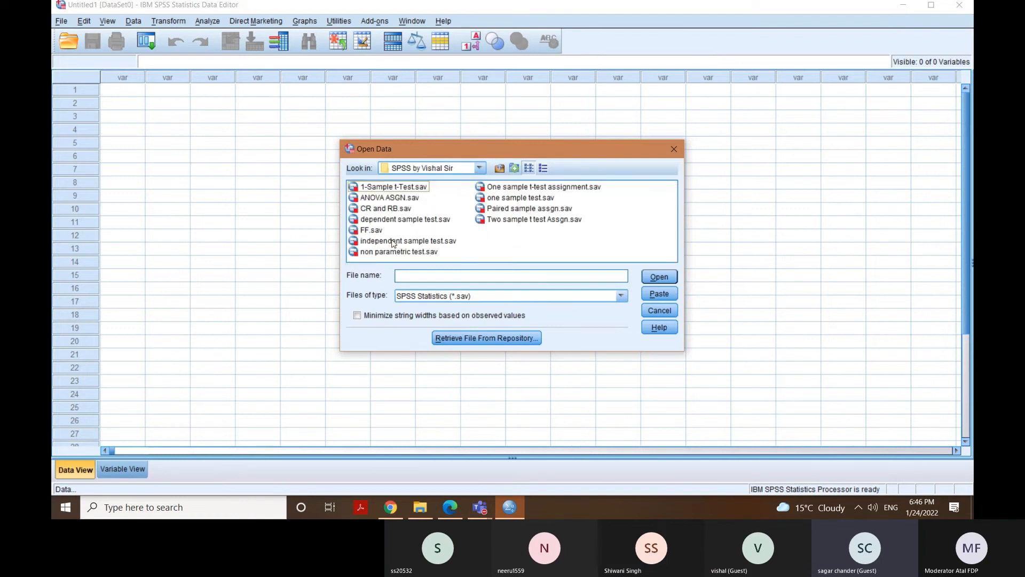
left_click(397, 200)
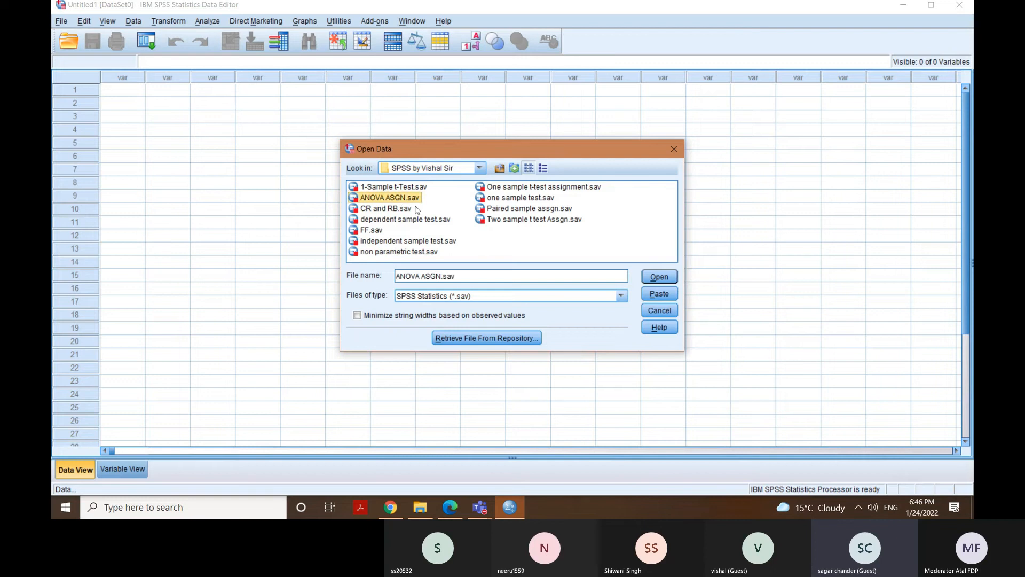
left_click(660, 277)
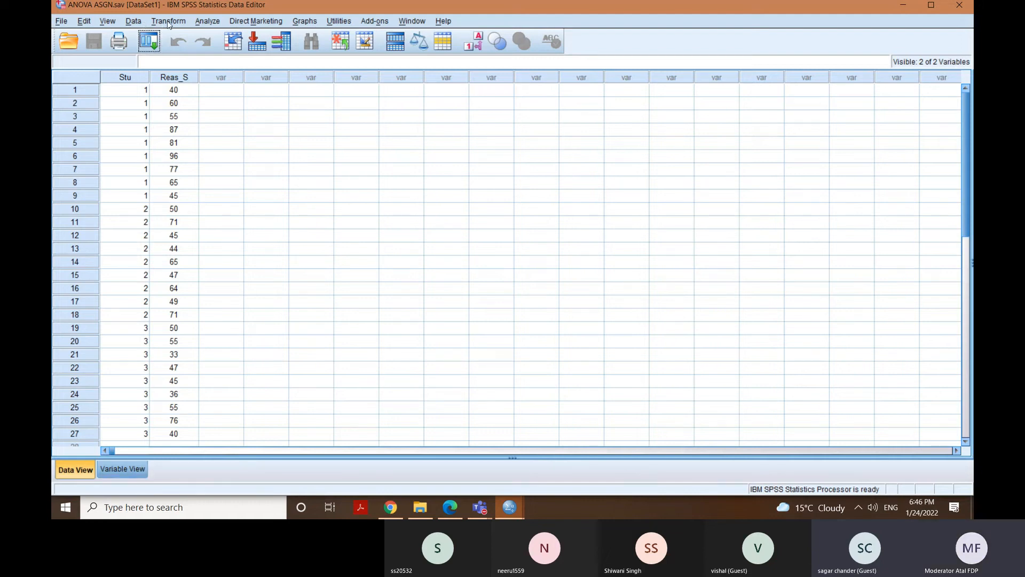
Run a One-Way ANOVA with the reasoning score as dependent variable and Students [Stu] as factor.
left_click(202, 24)
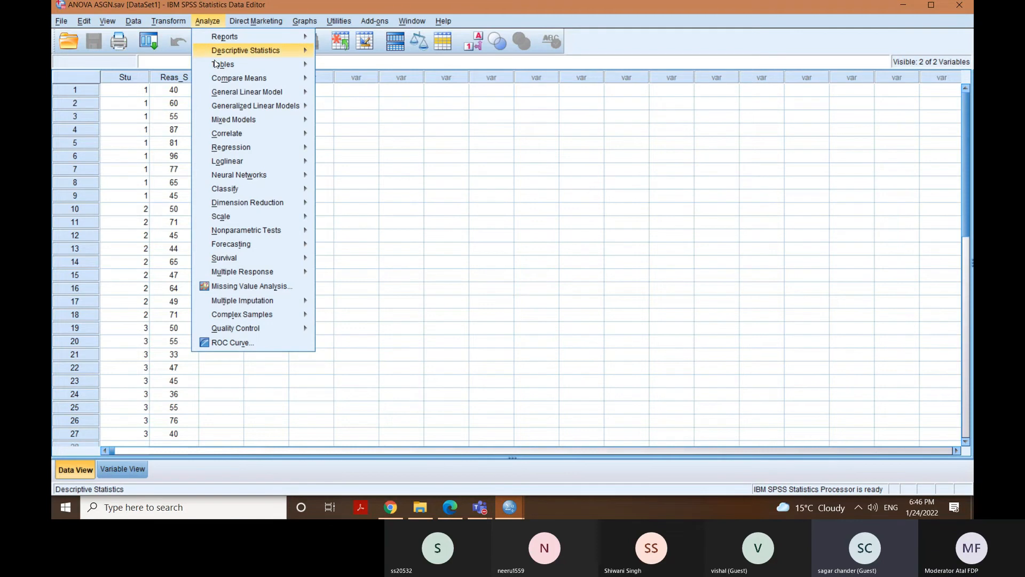
mouse_move(251, 79)
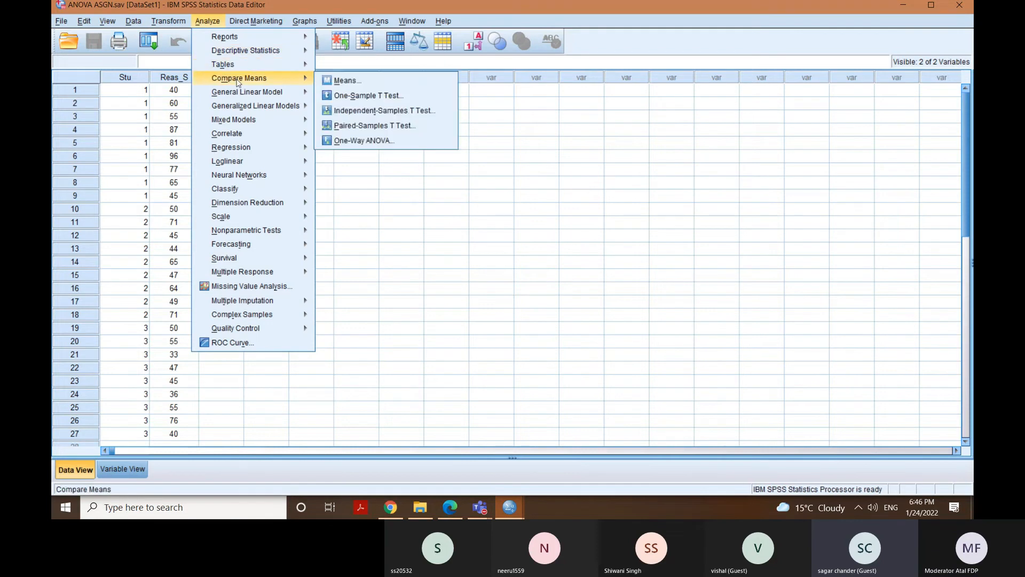
left_click(365, 139)
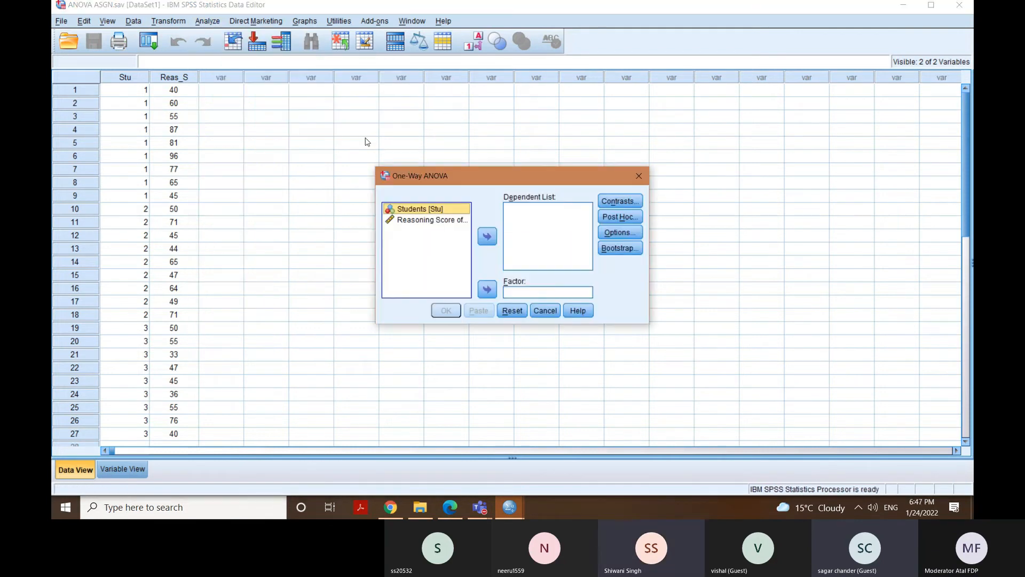
left_click(433, 220)
left_click(487, 236)
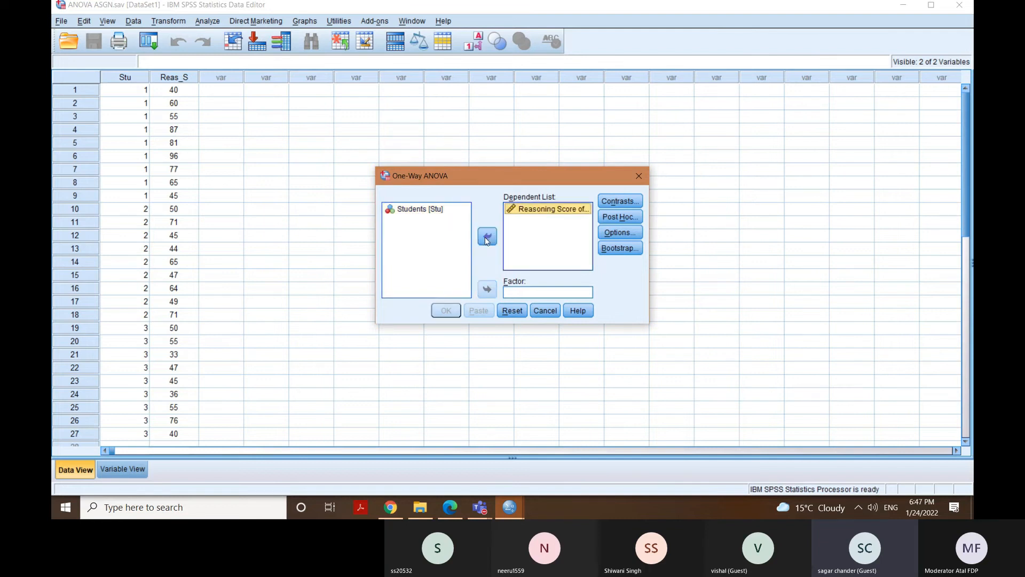
left_click(426, 209)
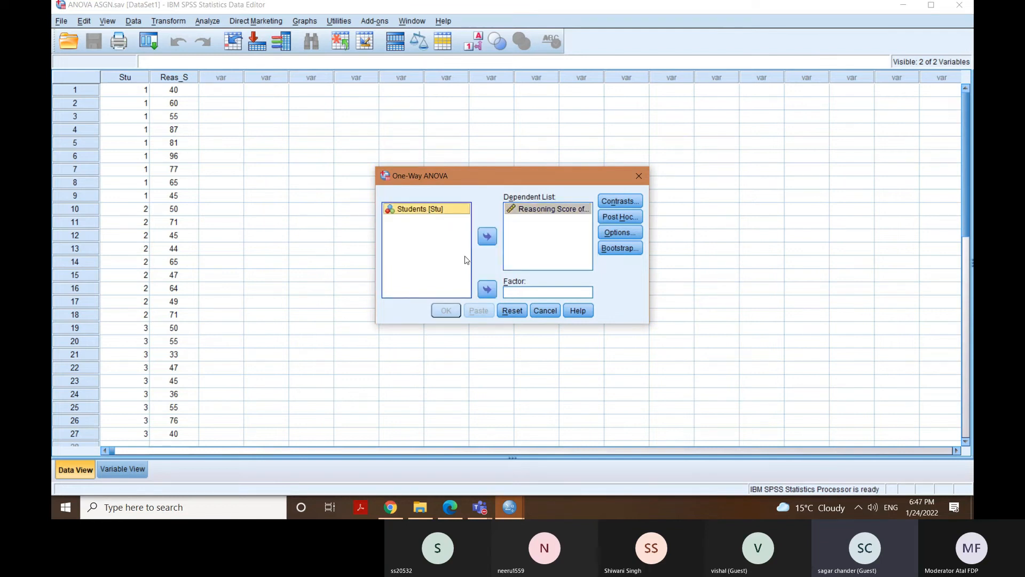
left_click(487, 290)
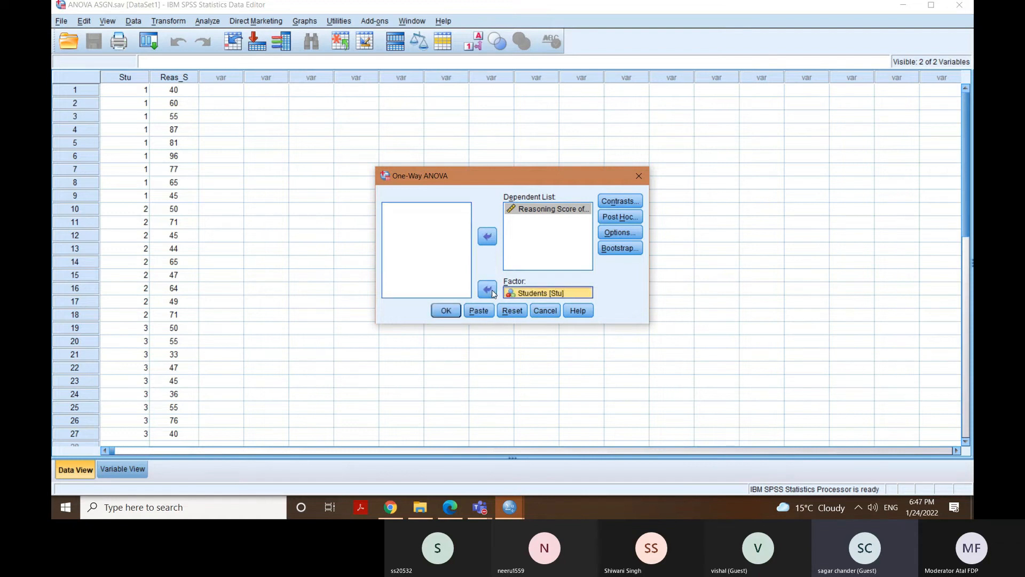
left_click(445, 312)
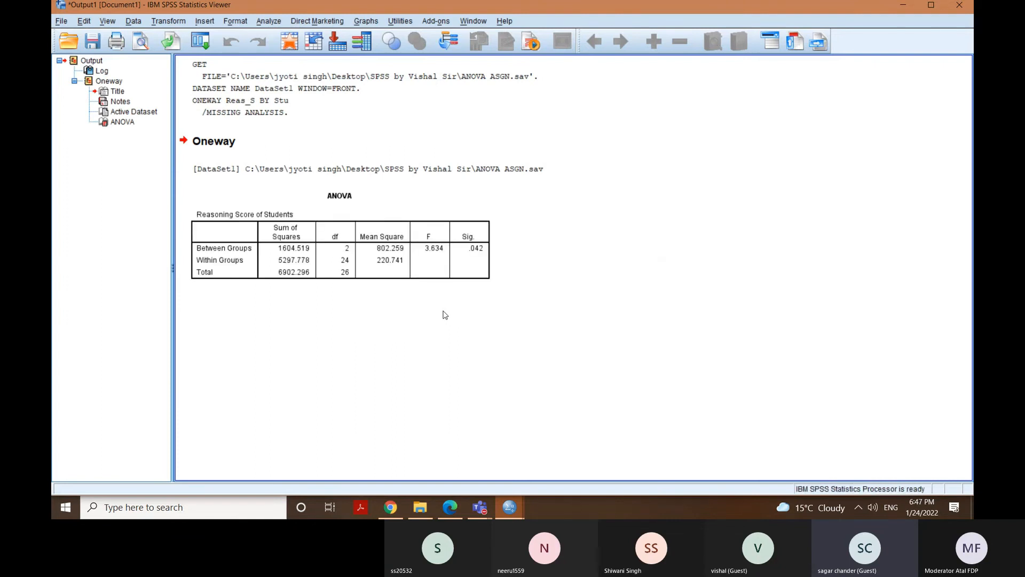
Delete all the One-Way ANOVA results from the output document.
left_click_drag(485, 256, 380, 163)
left_click(352, 144)
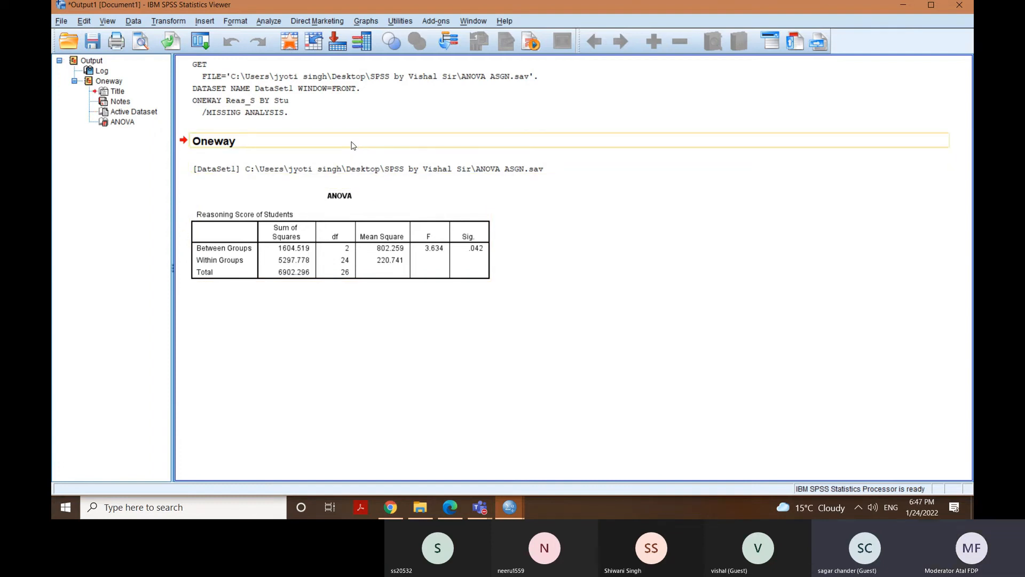
key("ctrl+a")
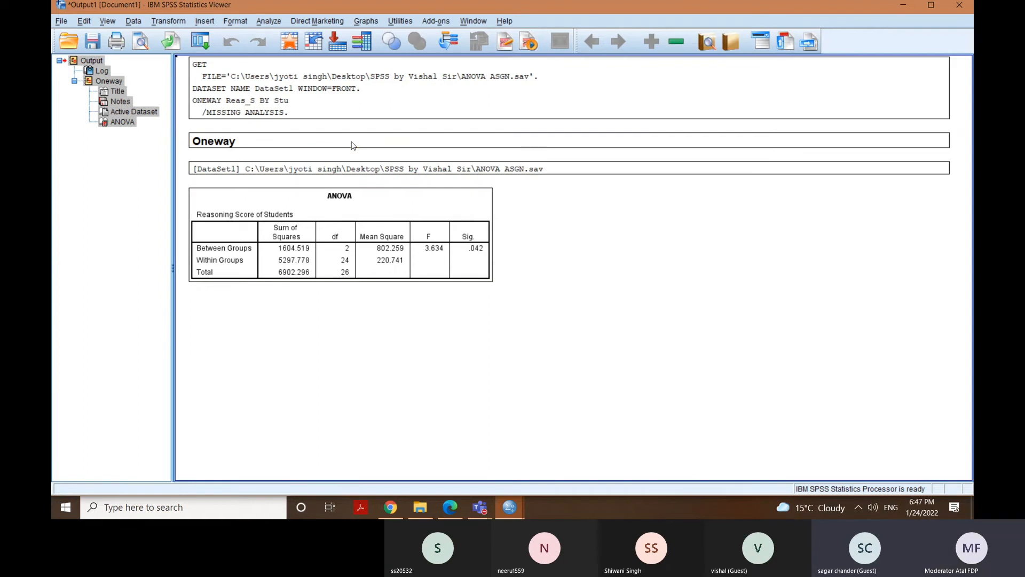
key("Delete")
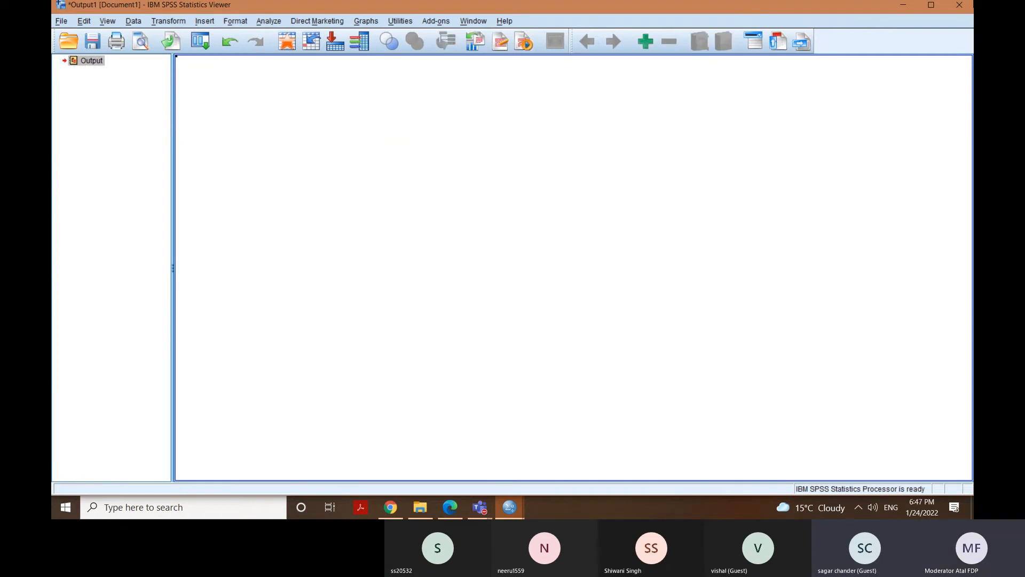
Return to the ANOVA ASGN.sav dataset, reopen the One-Way ANOVA of reasoning score by Students, and add the Tukey post hoc test.
left_click(510, 506)
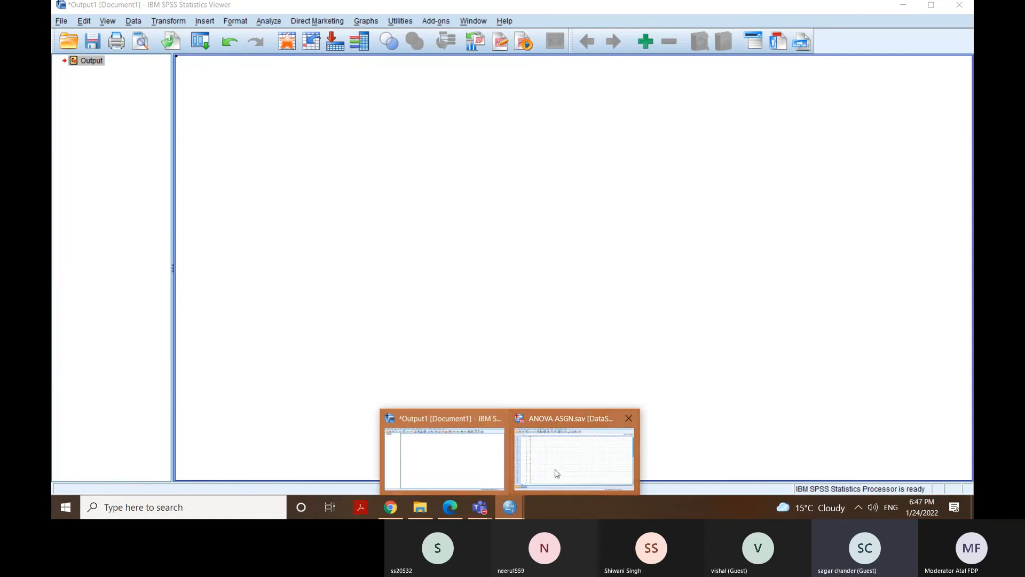
left_click(557, 473)
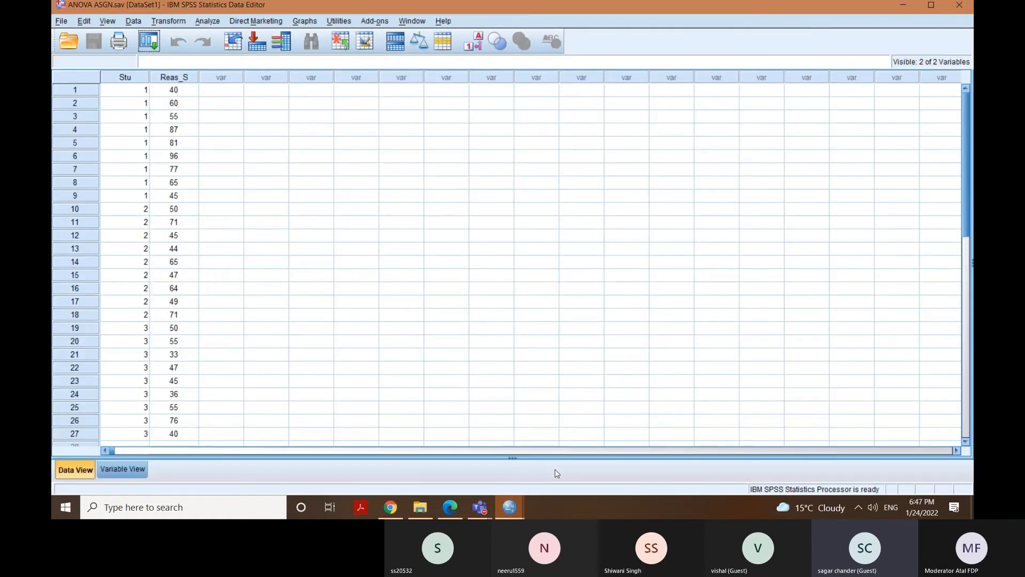
left_click(208, 21)
mouse_move(240, 65)
mouse_move(290, 77)
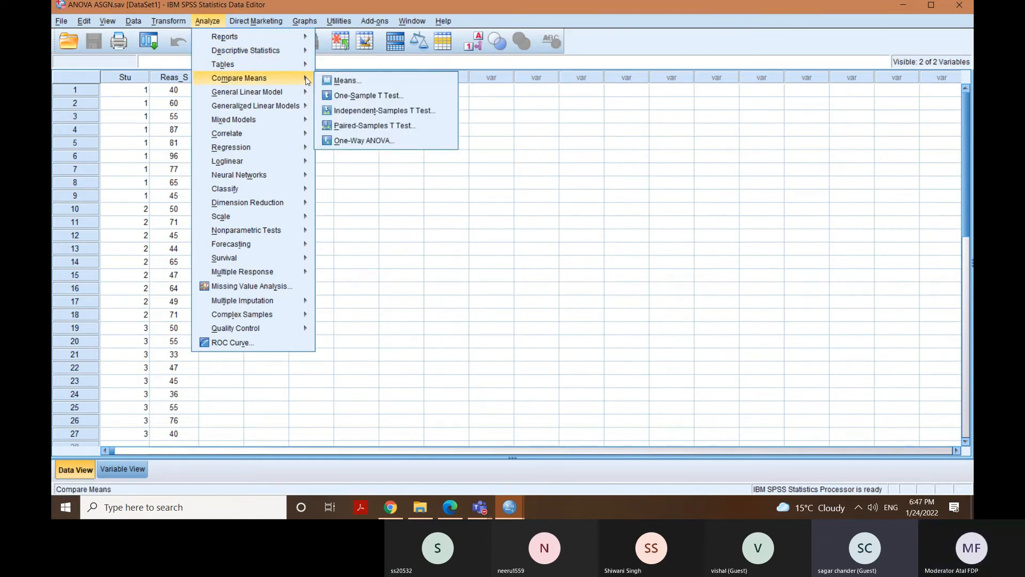
left_click(344, 138)
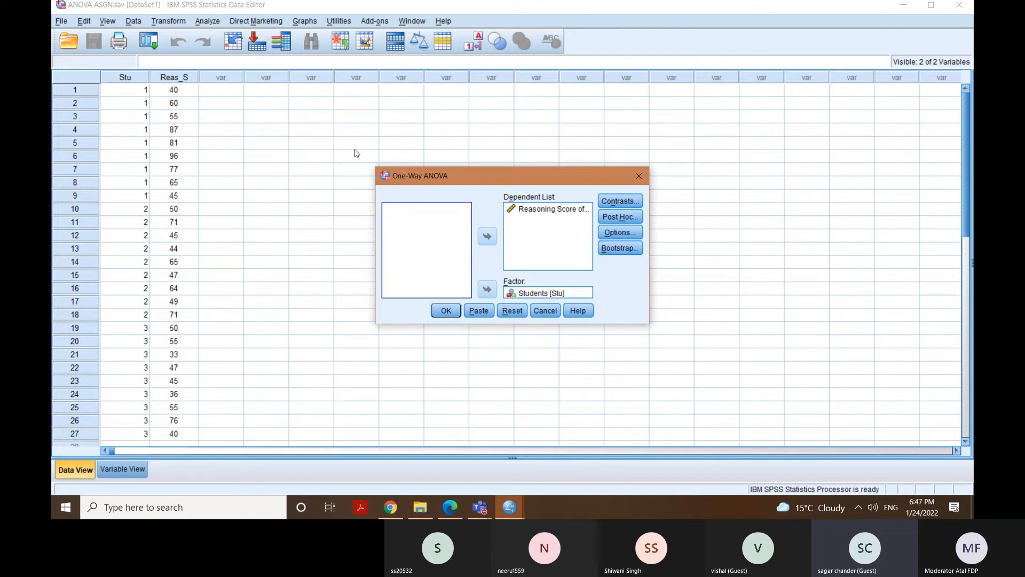
left_click(526, 210)
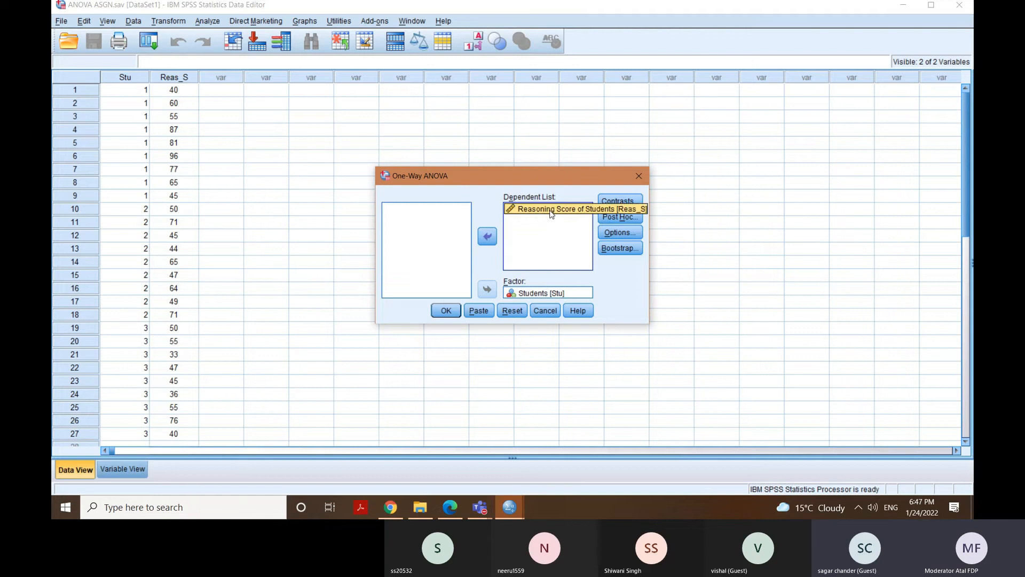
left_click(522, 298)
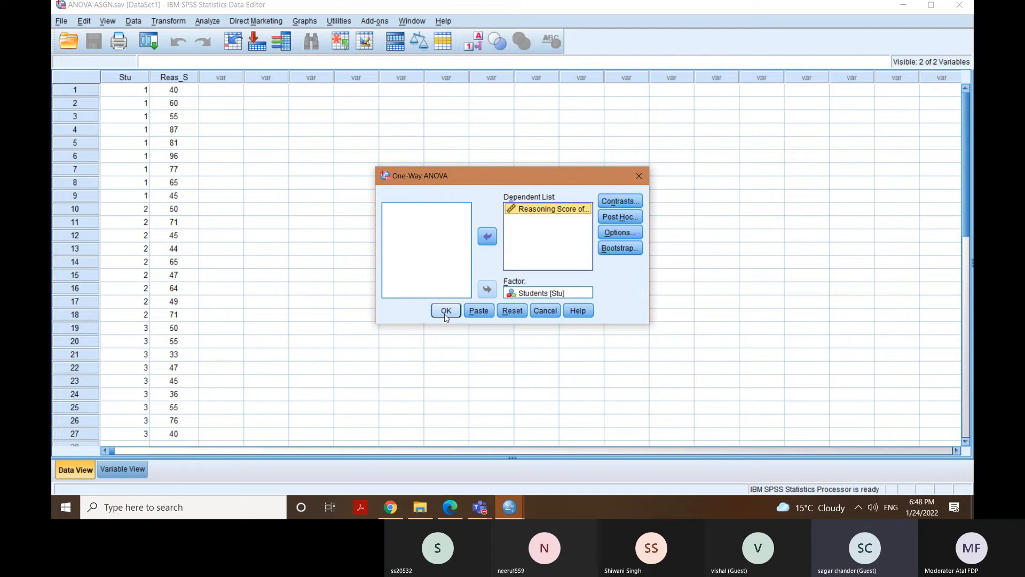
left_click(618, 218)
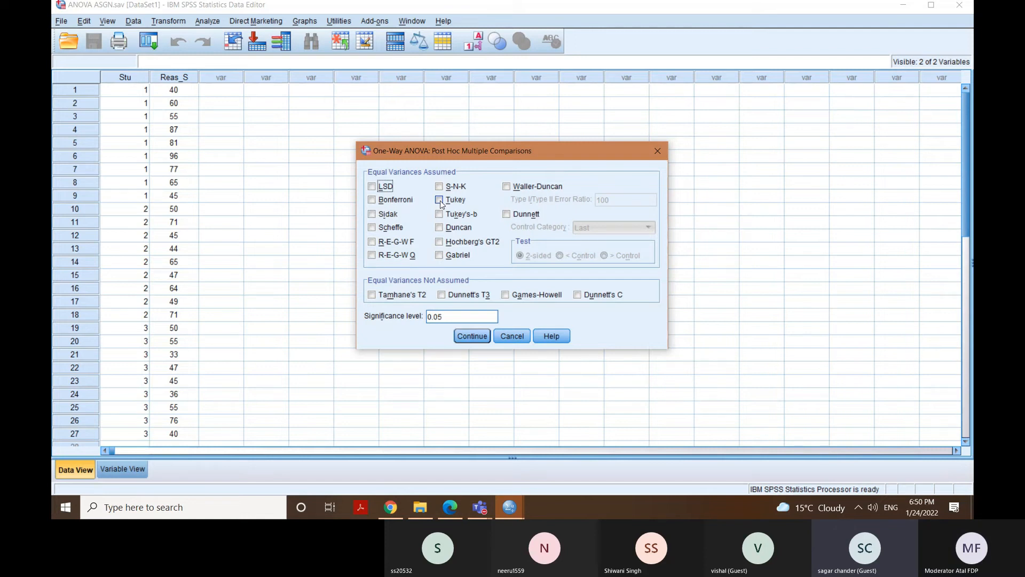
left_click(440, 200)
left_click(462, 336)
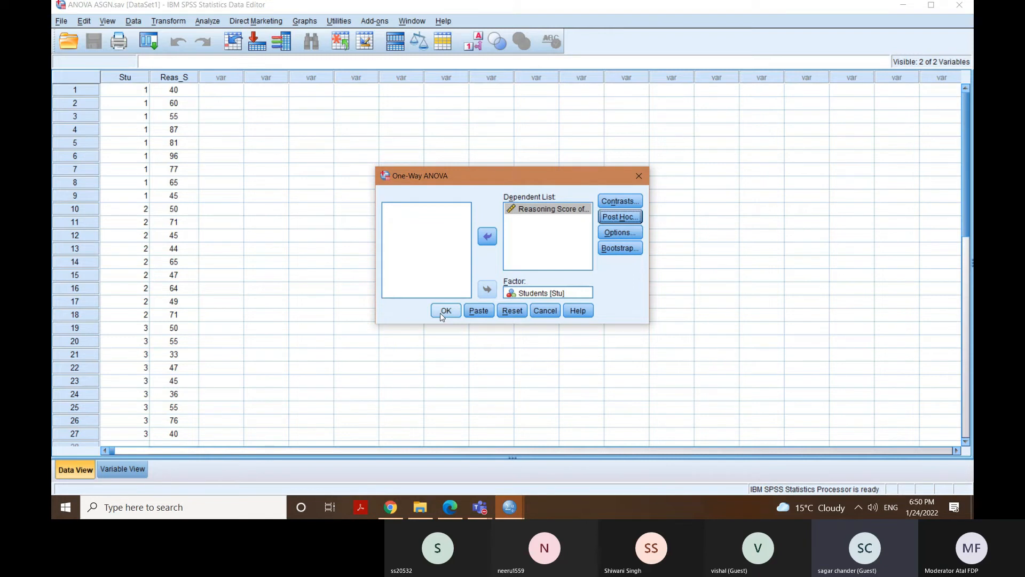
Enable the Descriptive statistics and the Means plot in the One-Way ANOVA options.
left_click(627, 239)
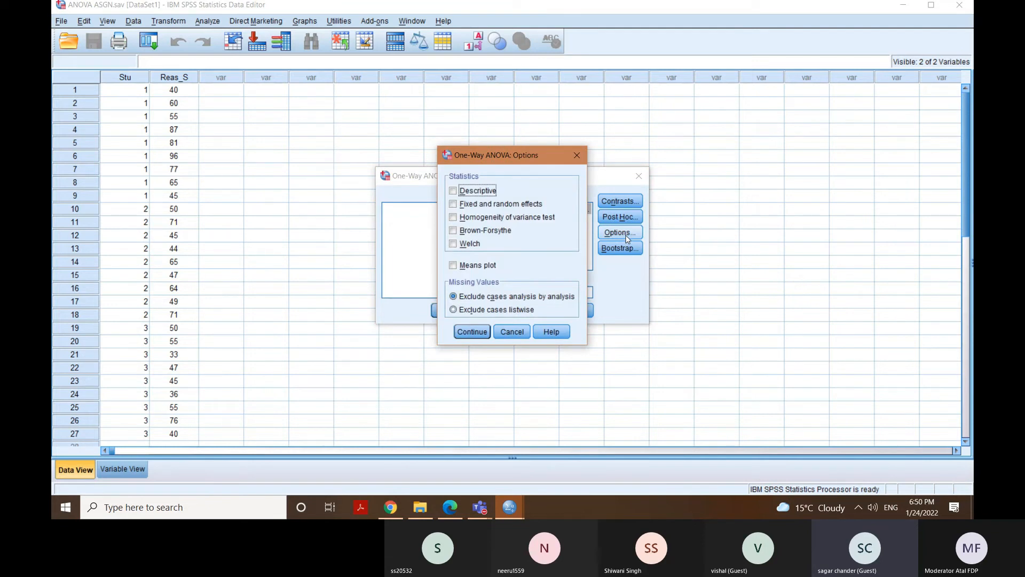
left_click(455, 193)
left_click(453, 266)
left_click(479, 331)
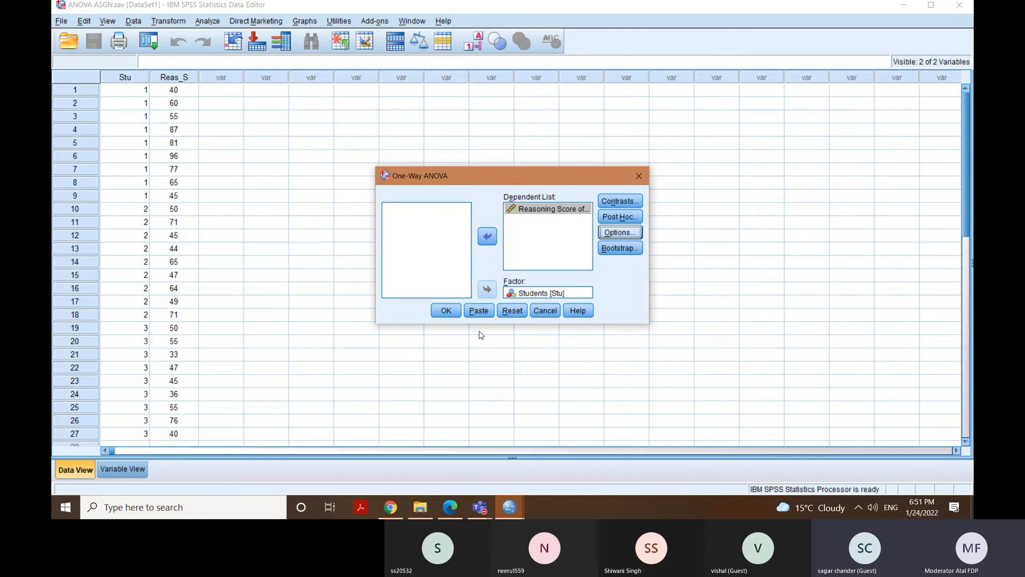
Run the configured One-Way ANOVA and review the Descriptives, ANOVA and Multiple Comparisons tables in the output.
left_click(456, 316)
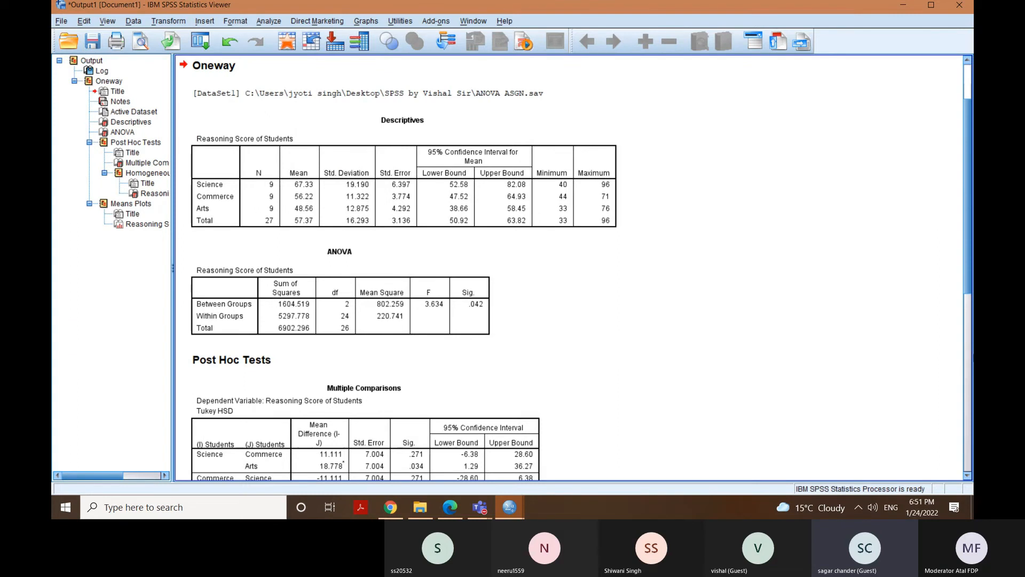
left_click(968, 475)
left_click(969, 476)
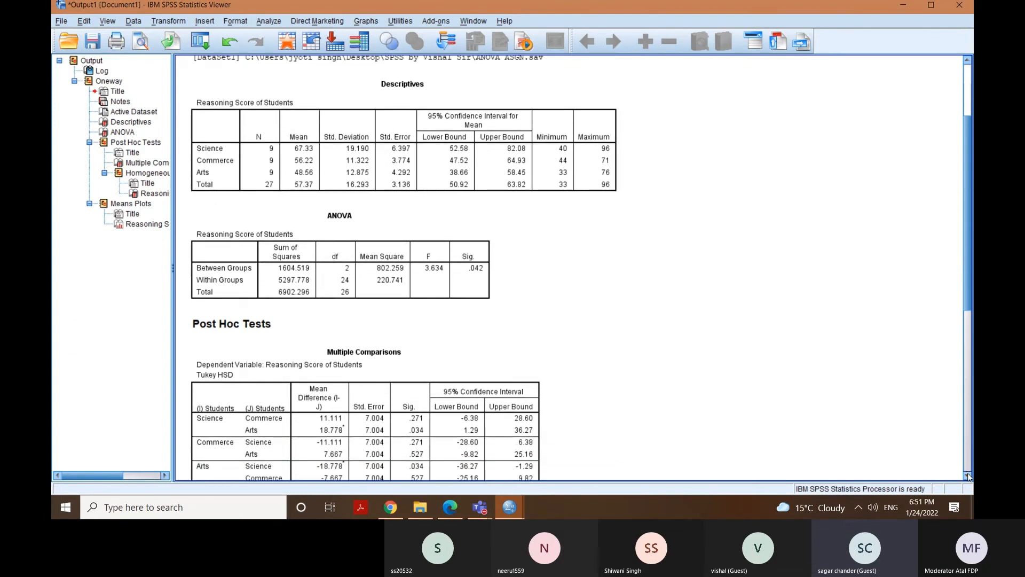
left_click(968, 475)
left_click(968, 476)
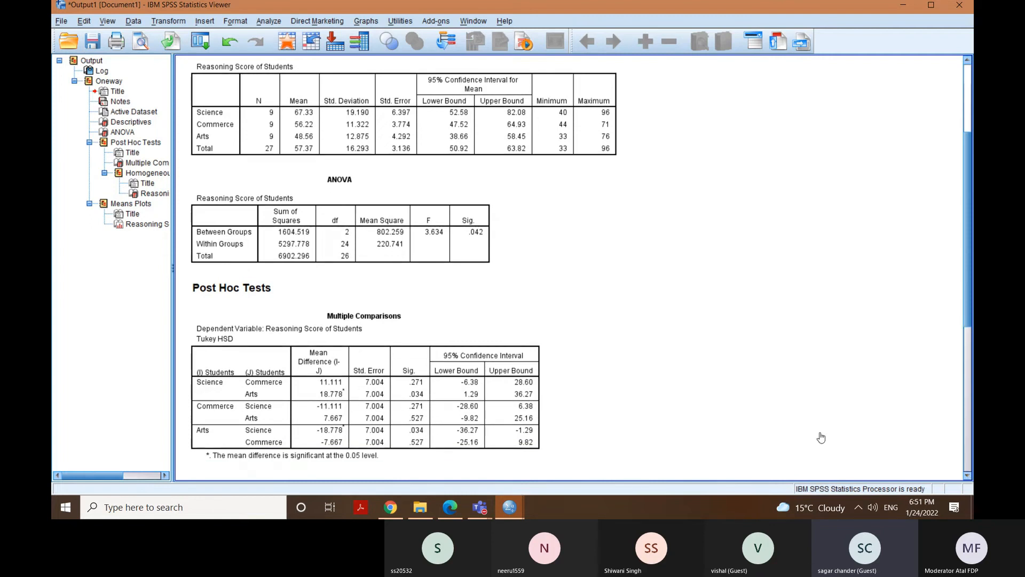
left_click(395, 69)
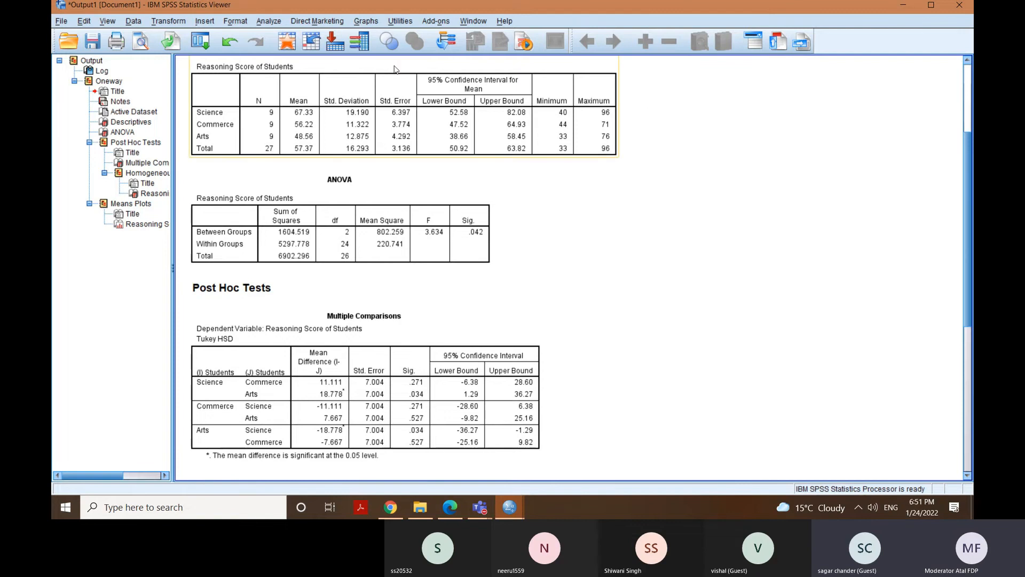
left_click(274, 235)
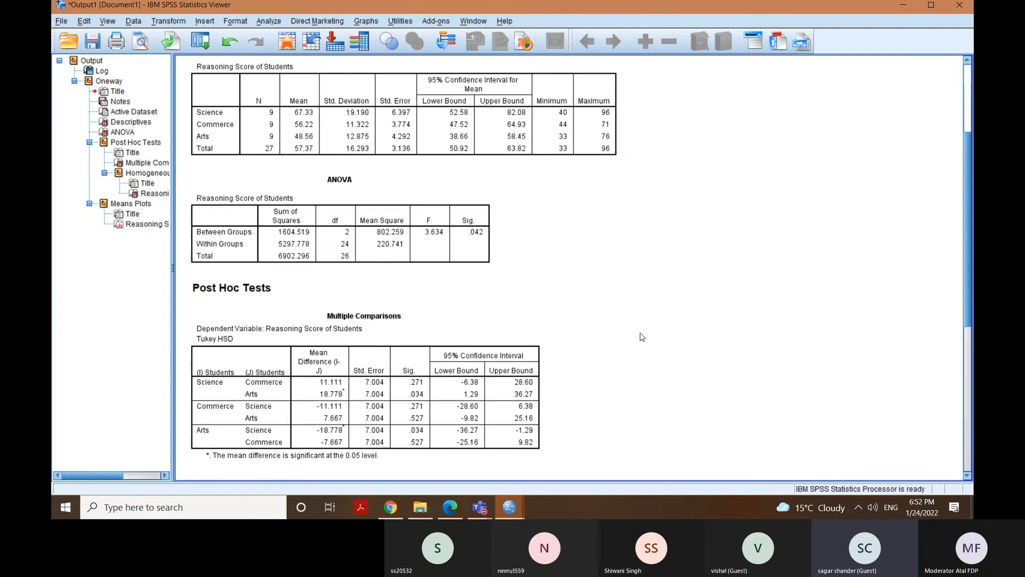
left_click(487, 206)
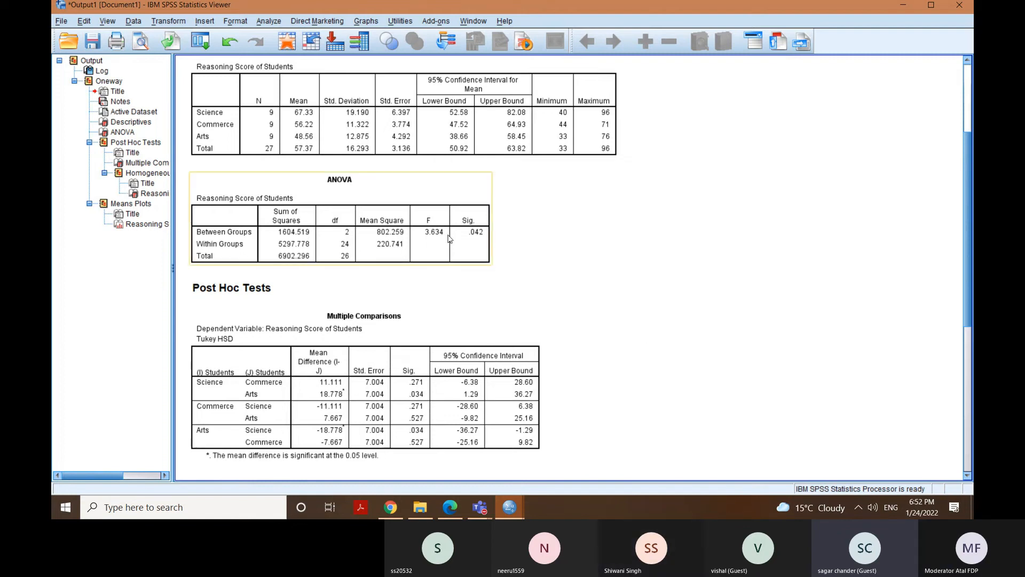
left_click(498, 241)
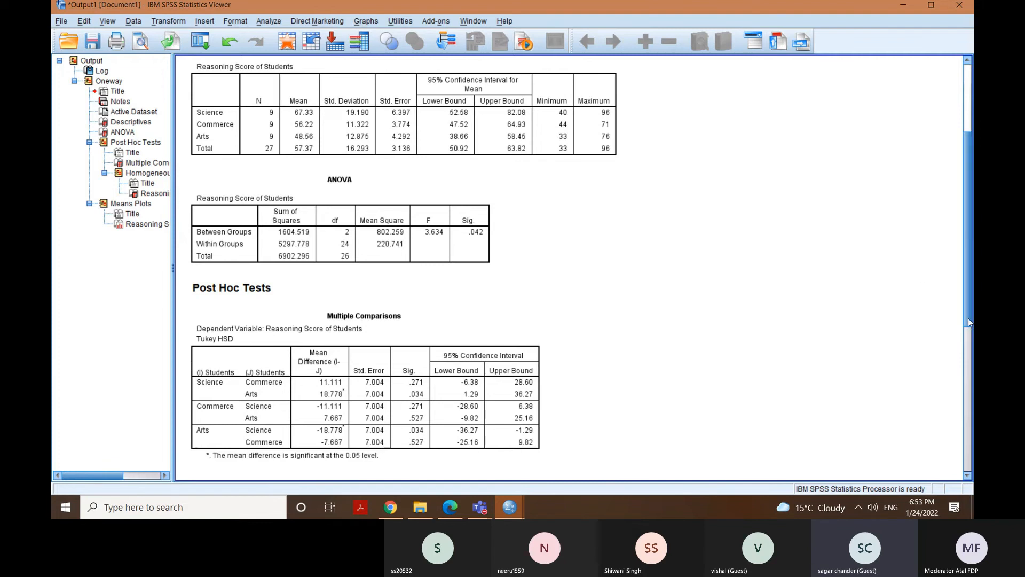
Copy the Tukey HSD Multiple Comparisons table from the Post Hoc Tests output.
left_click_drag(968, 317, 971, 408)
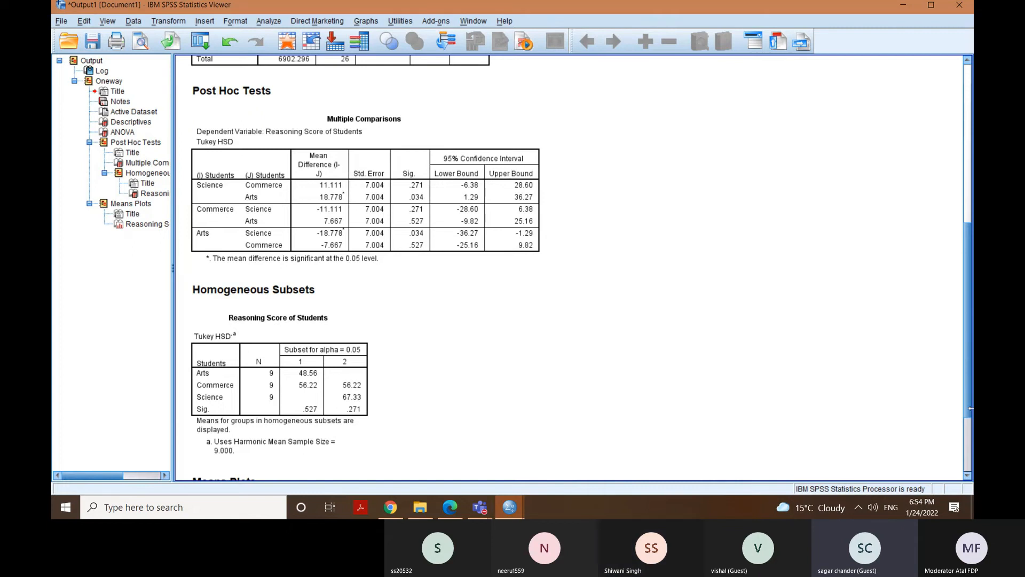
left_click(472, 130)
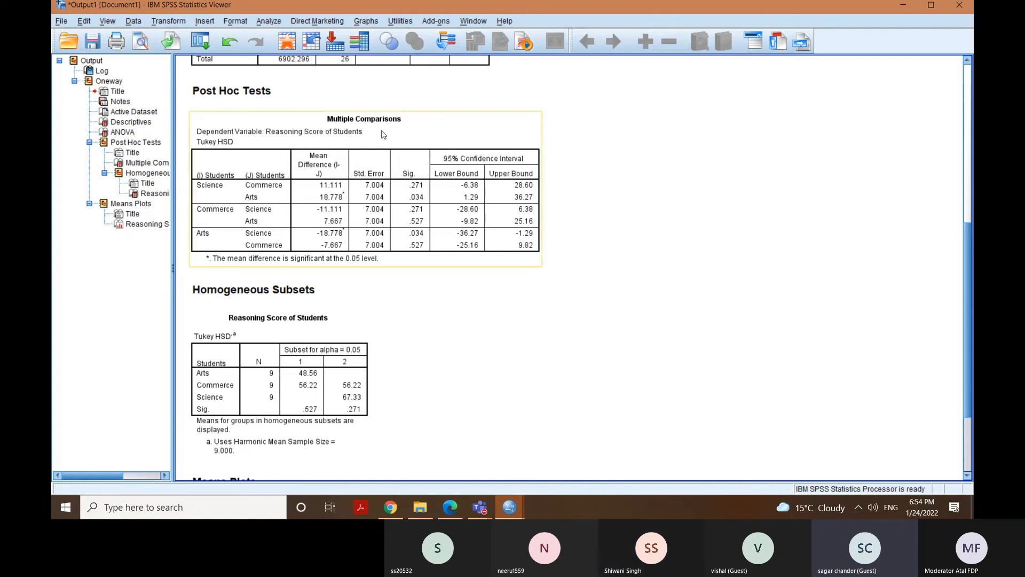
right_click(414, 134)
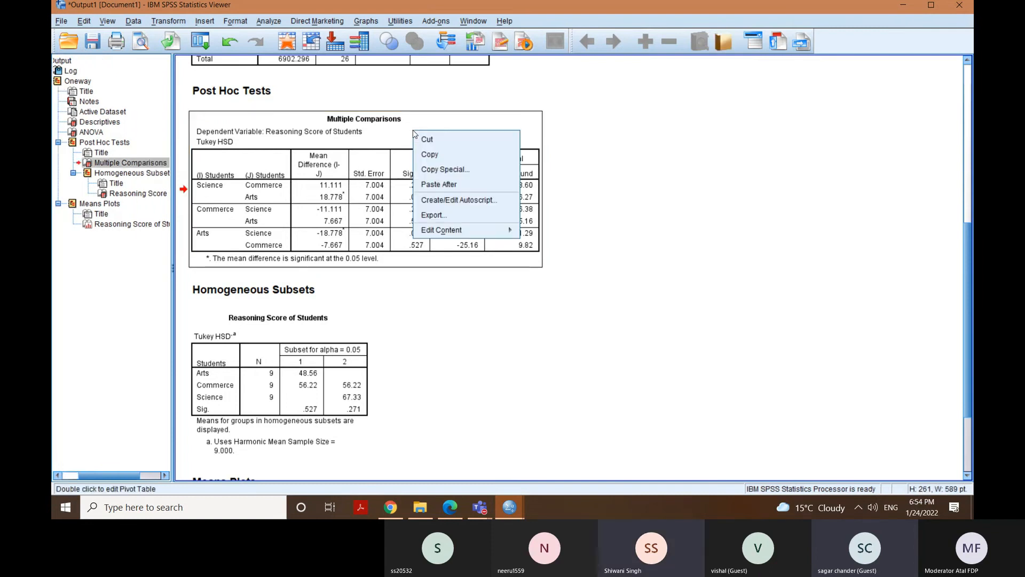
left_click(430, 155)
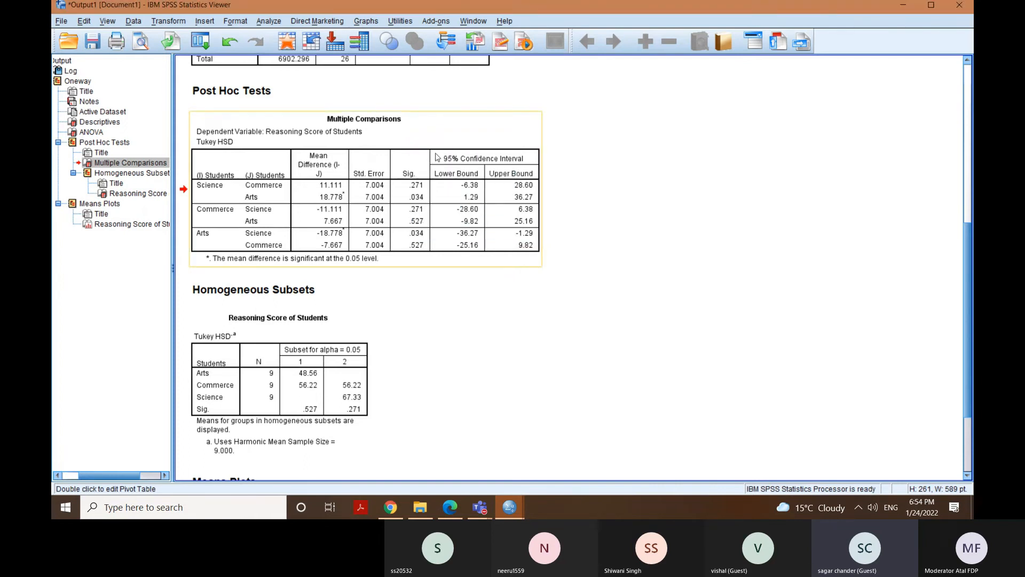
Minimize the open windows and create a new Microsoft Office Word Document on the desktop, keeping its default name.
left_click(907, 10)
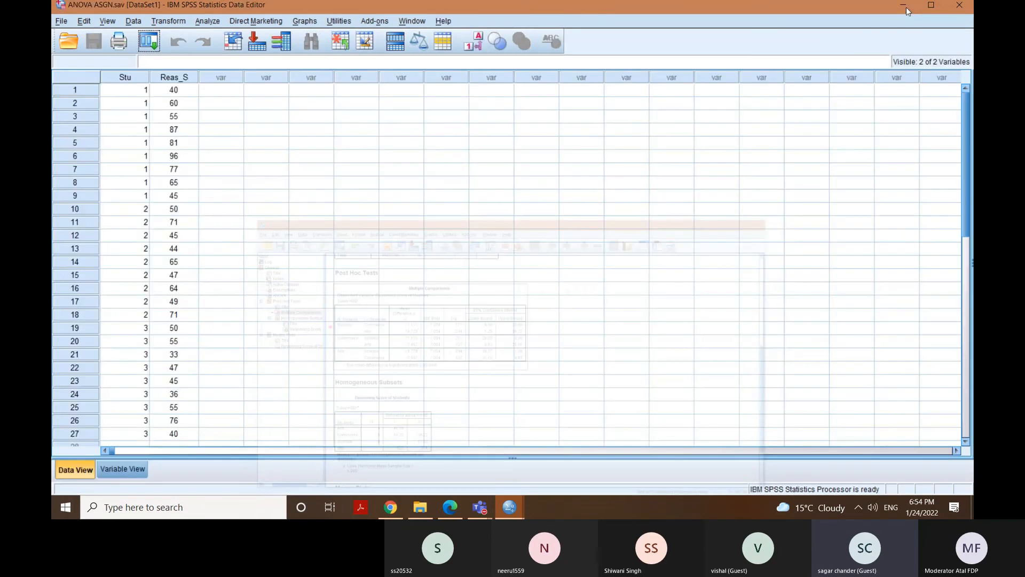
left_click(906, 11)
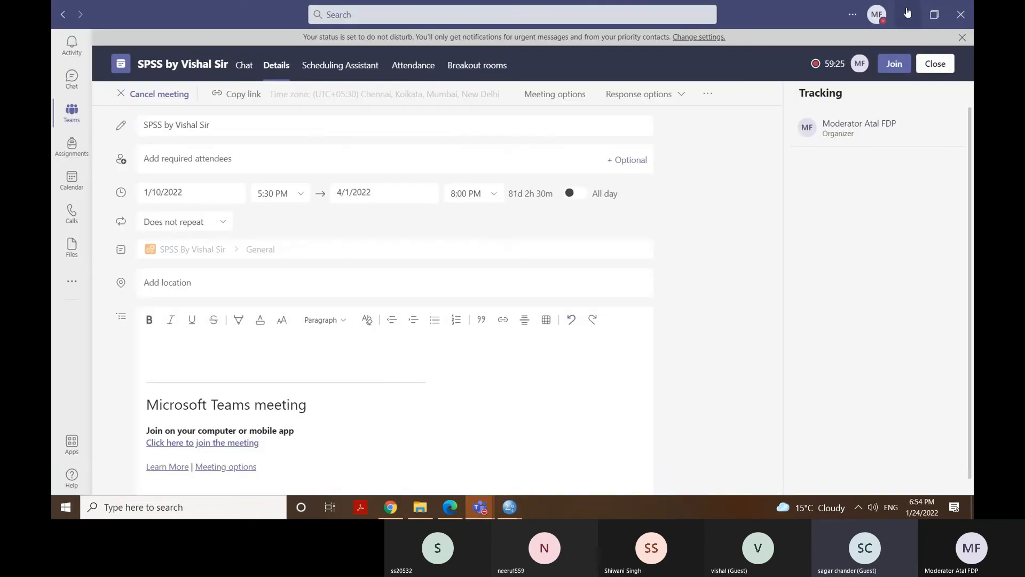
left_click(907, 12)
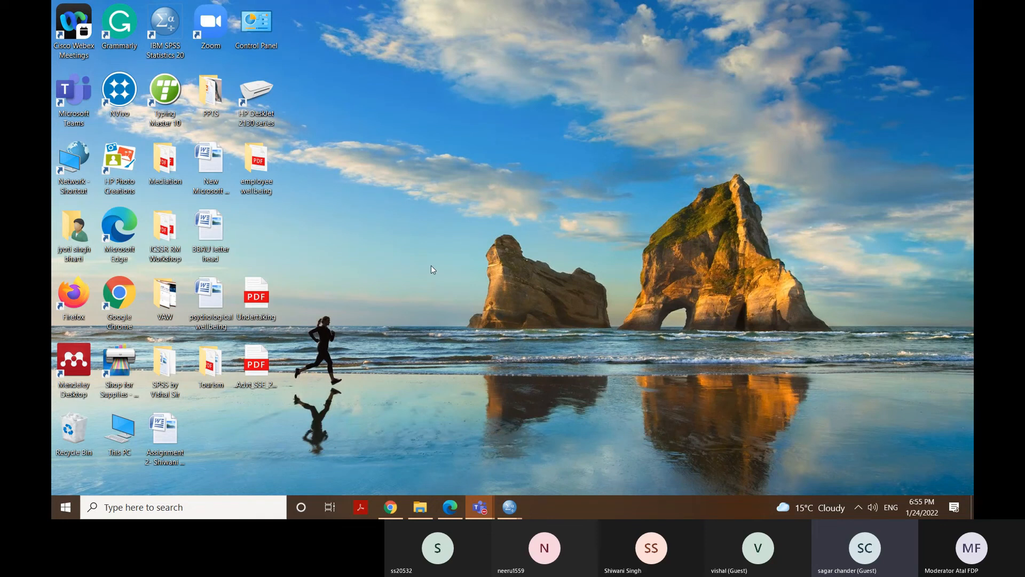
right_click(464, 184)
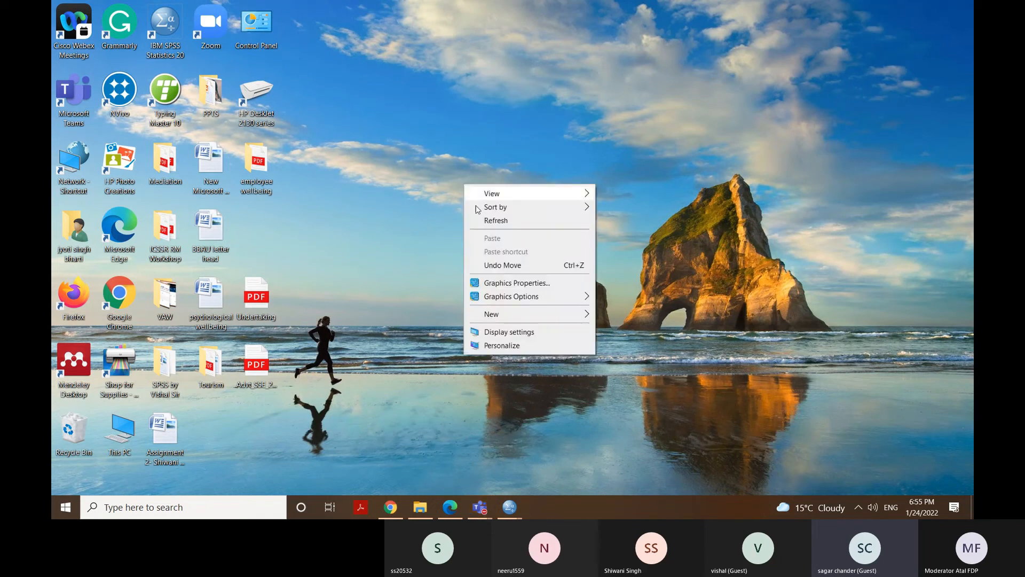
mouse_move(502, 319)
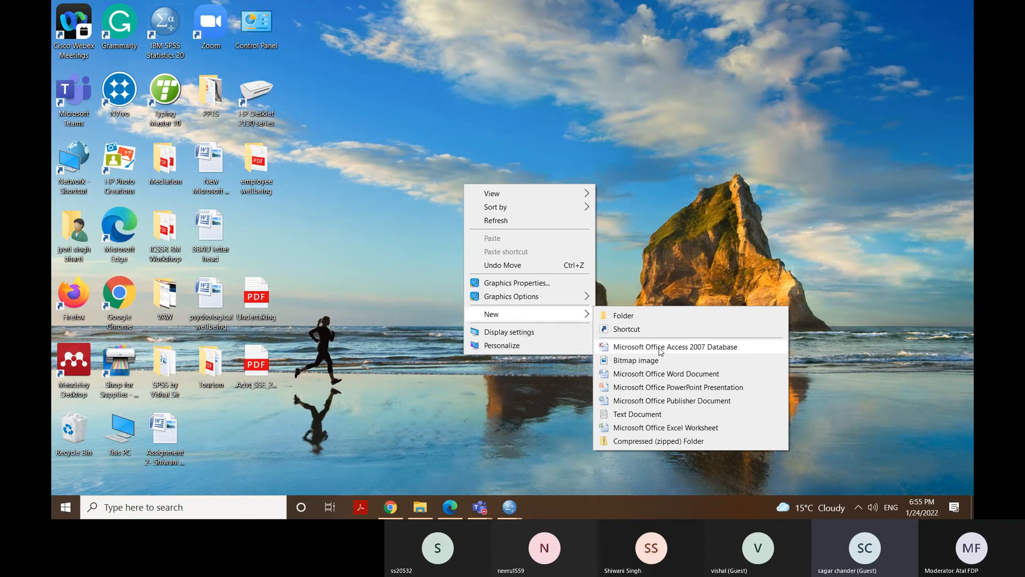
left_click(657, 380)
key("Return")
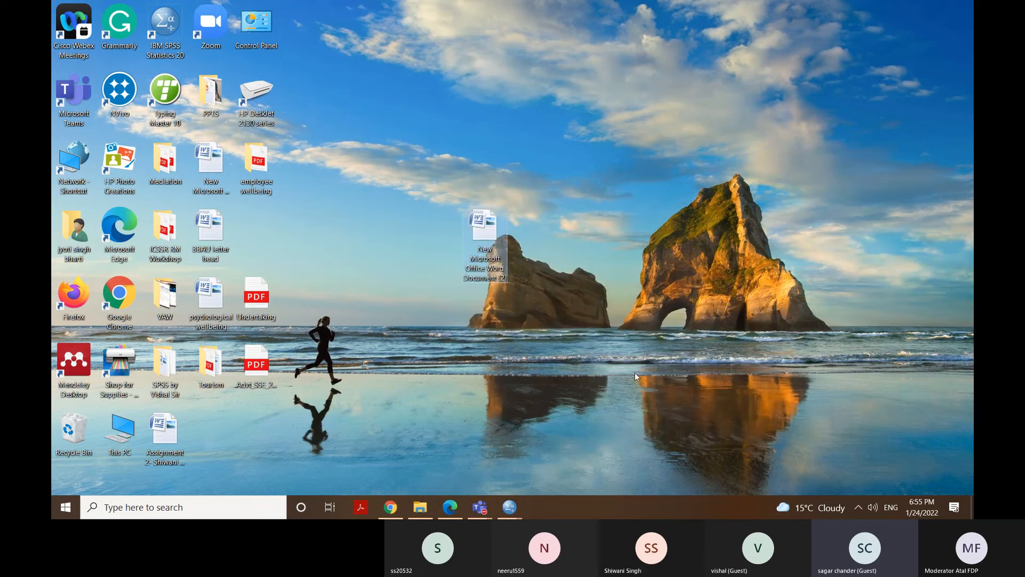
Open the new desktop document in Microsoft Word and paste the copied Multiple Comparisons table into it.
double_click(497, 231)
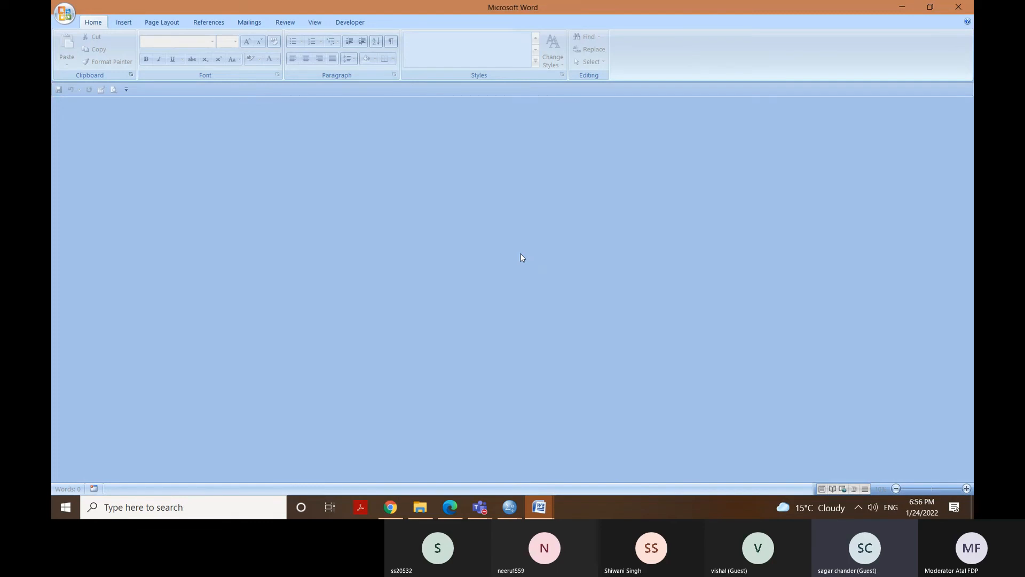
mouse_move(540, 512)
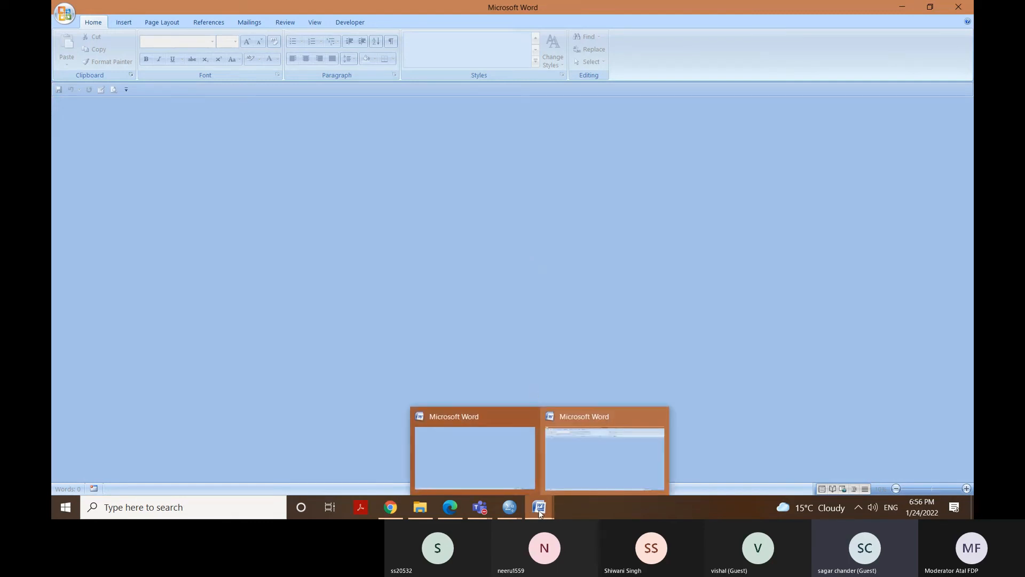
mouse_move(497, 467)
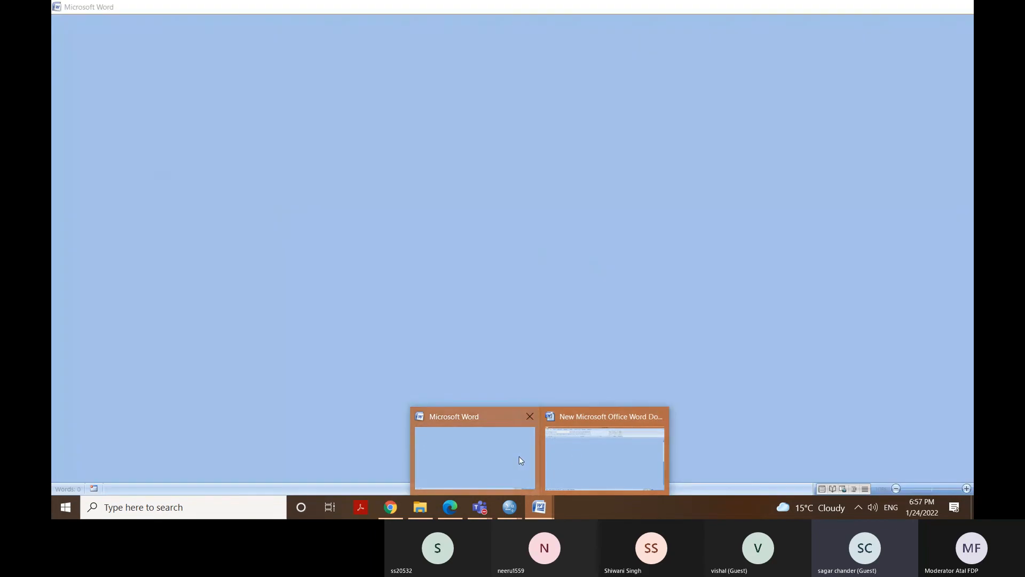
left_click(519, 456)
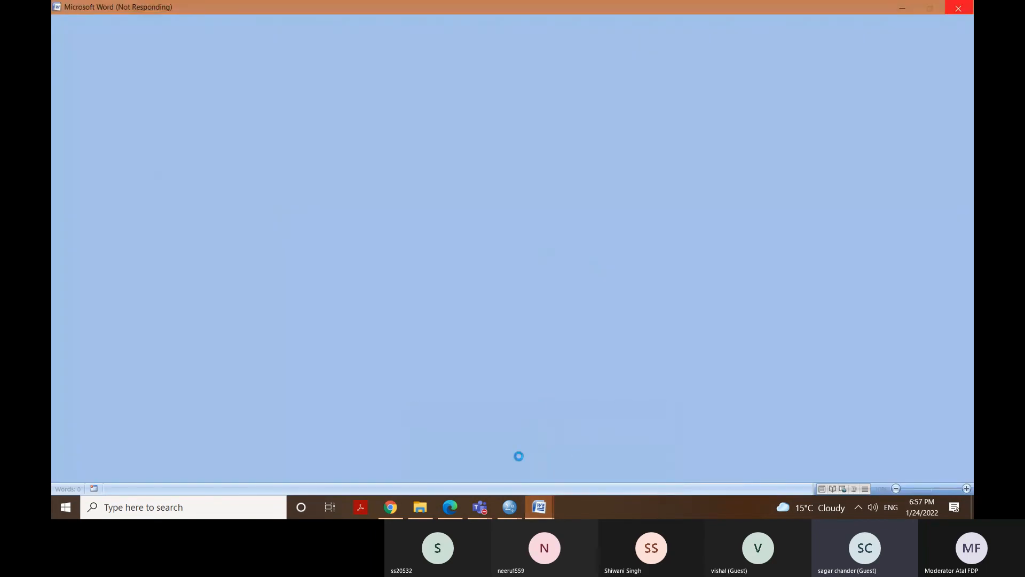
left_click(539, 507)
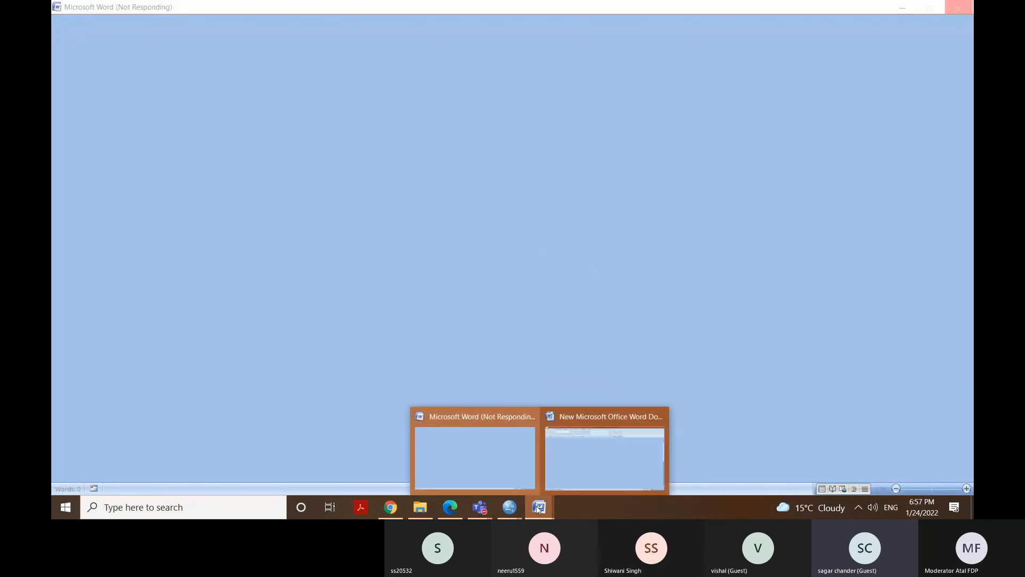
left_click(576, 449)
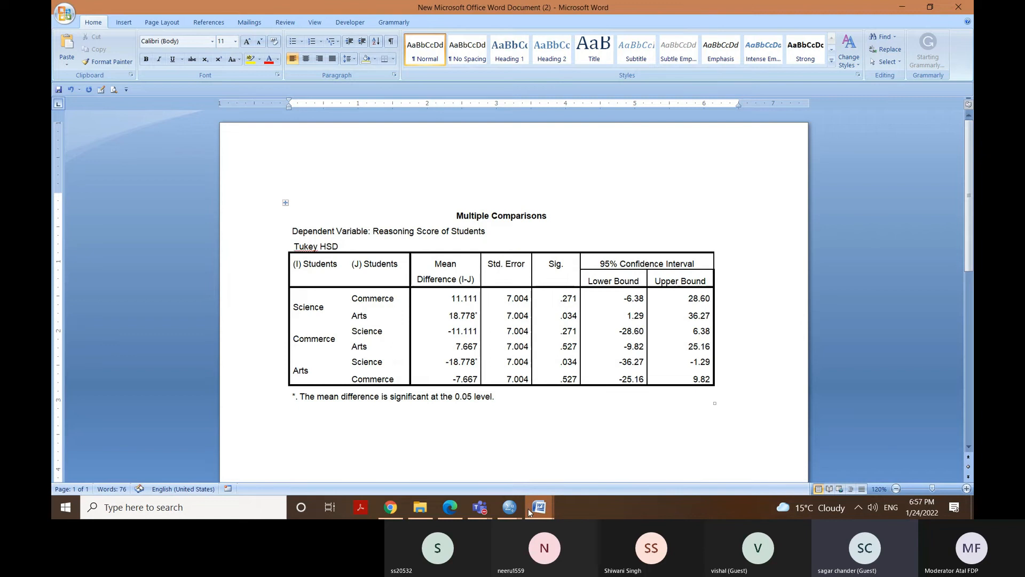
mouse_move(528, 510)
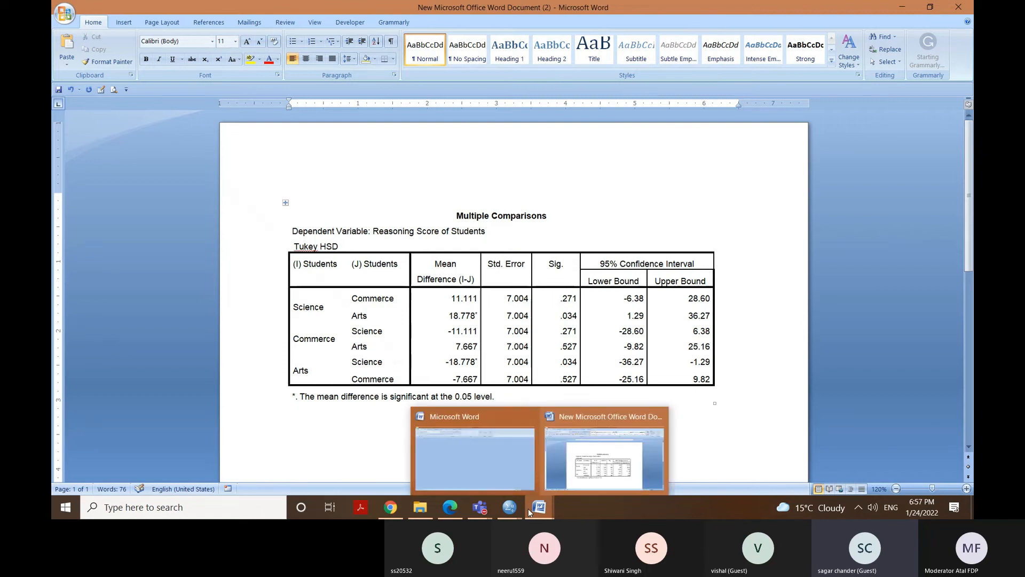
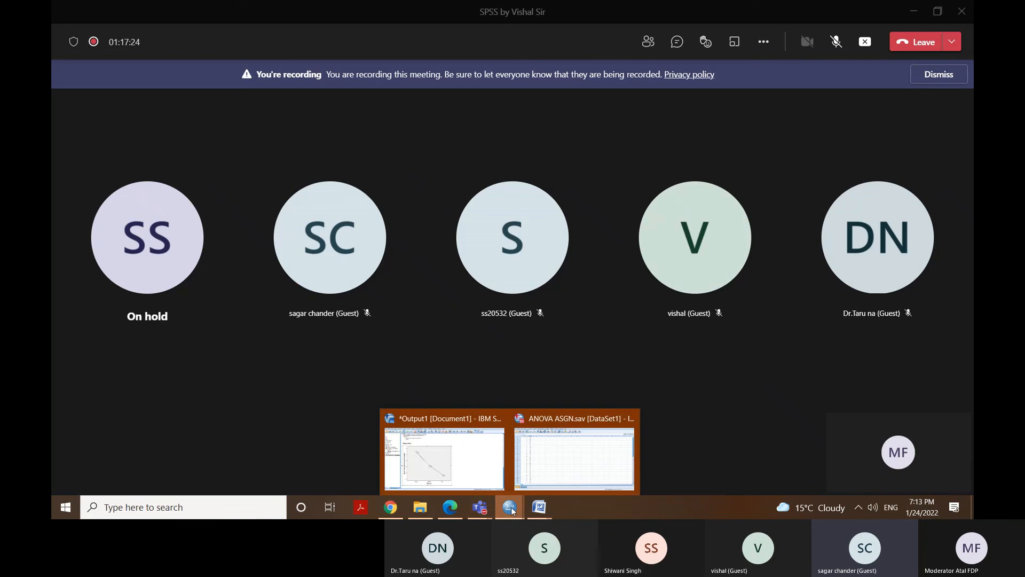
Bring up the SPSS output viewer and delete all existing One-Way ANOVA output from it.
left_click(490, 468)
key("ctrl+a")
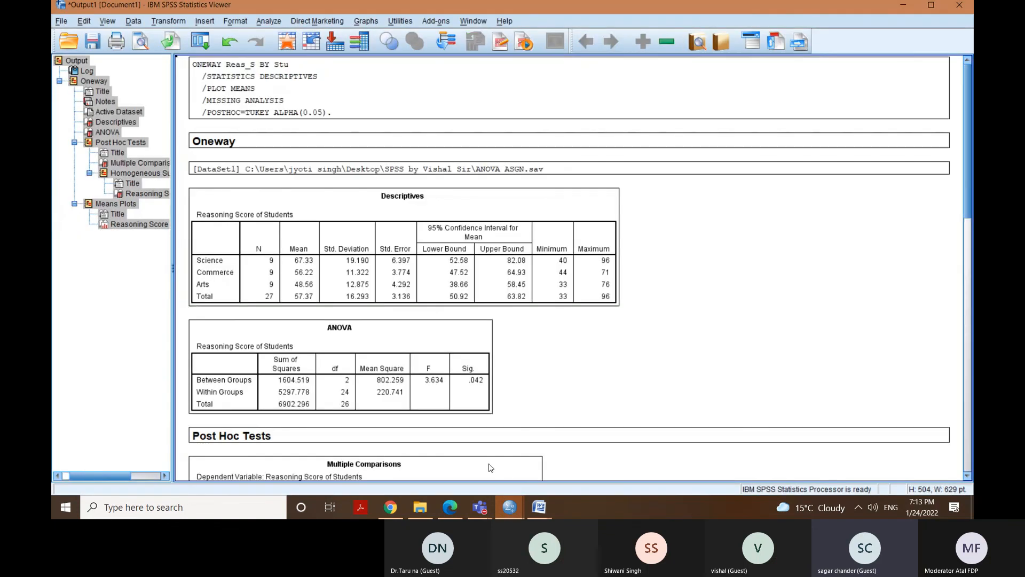
key("Delete")
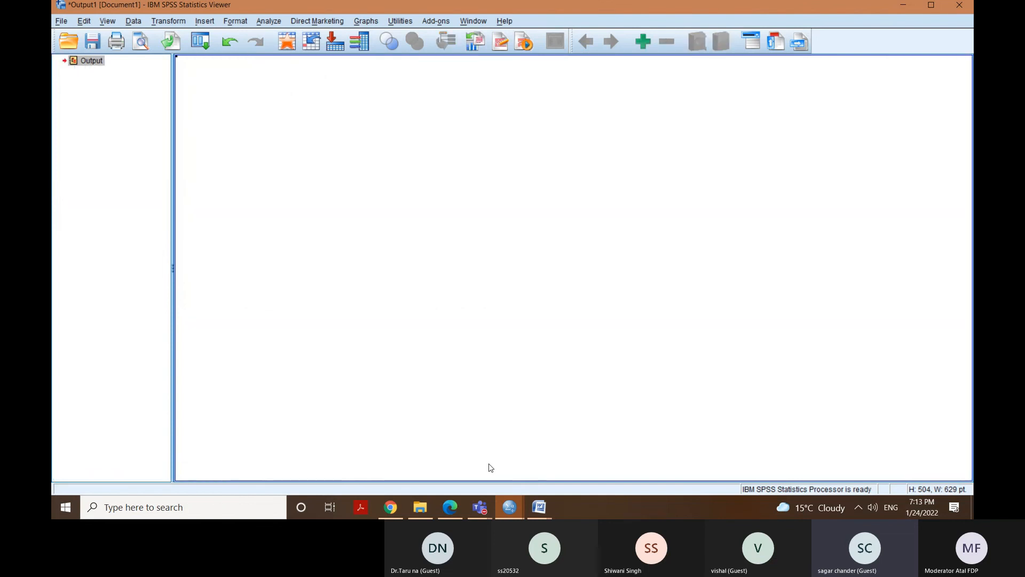
Switch to the ANOVA ASGN.sav data and open the One-Way ANOVA setup from the compare-means analyses.
left_click(536, 510)
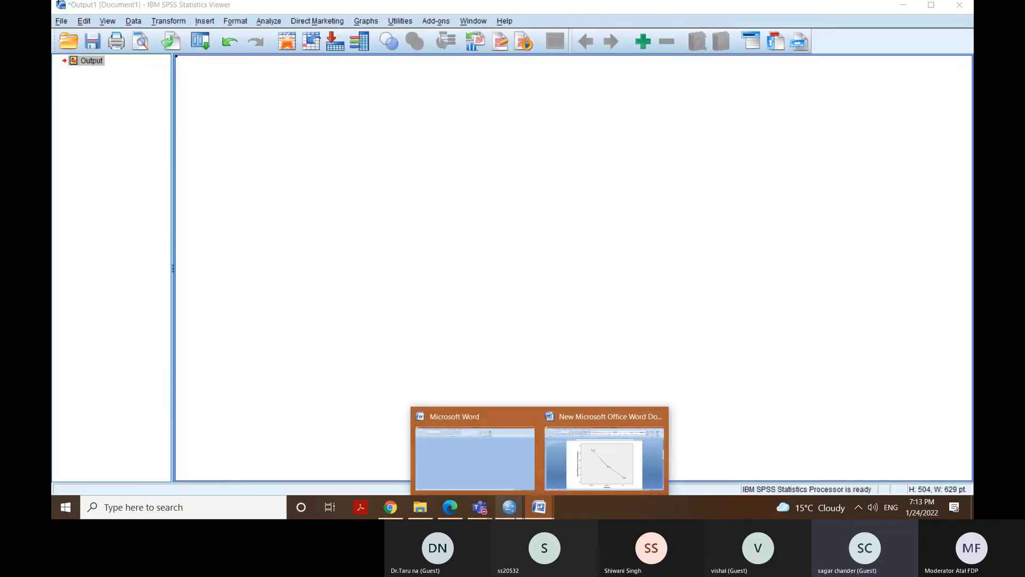
mouse_move(510, 508)
left_click(554, 461)
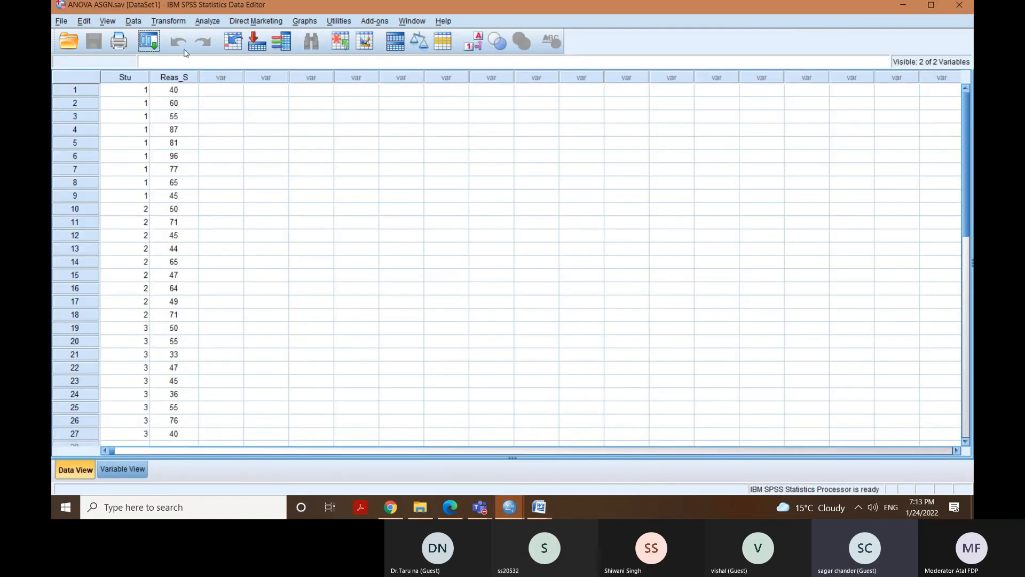
left_click(204, 24)
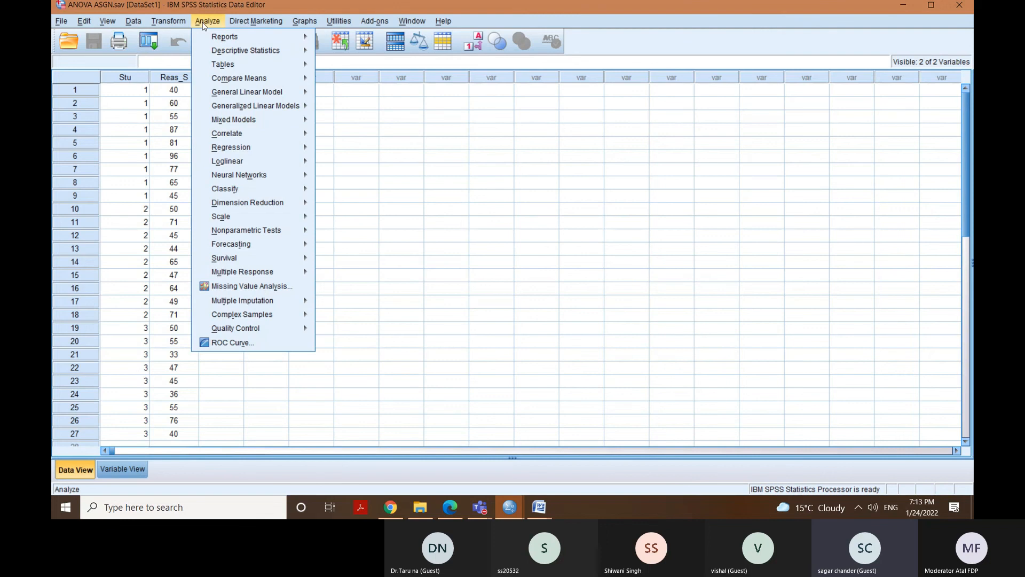
mouse_move(254, 80)
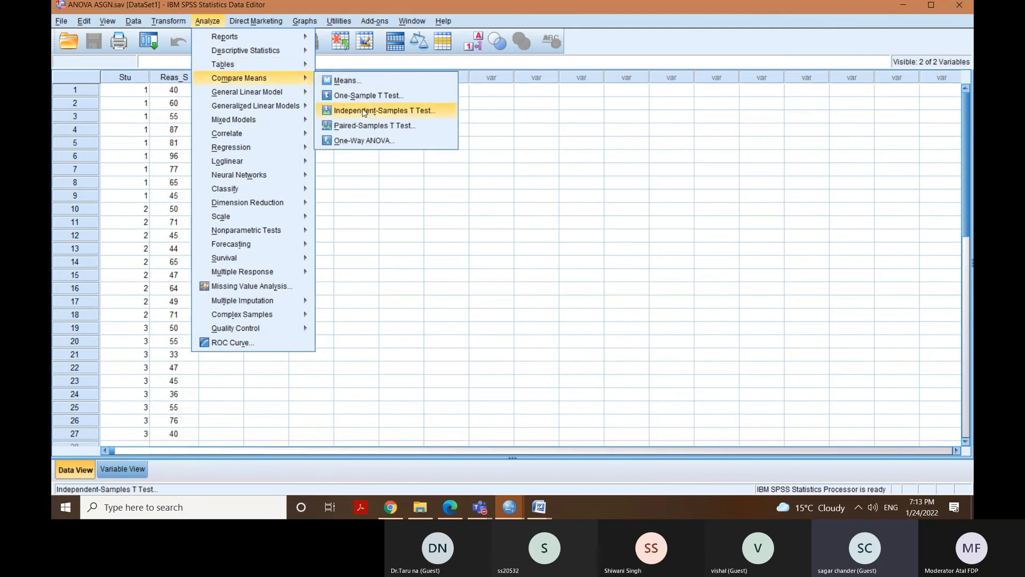
left_click(358, 141)
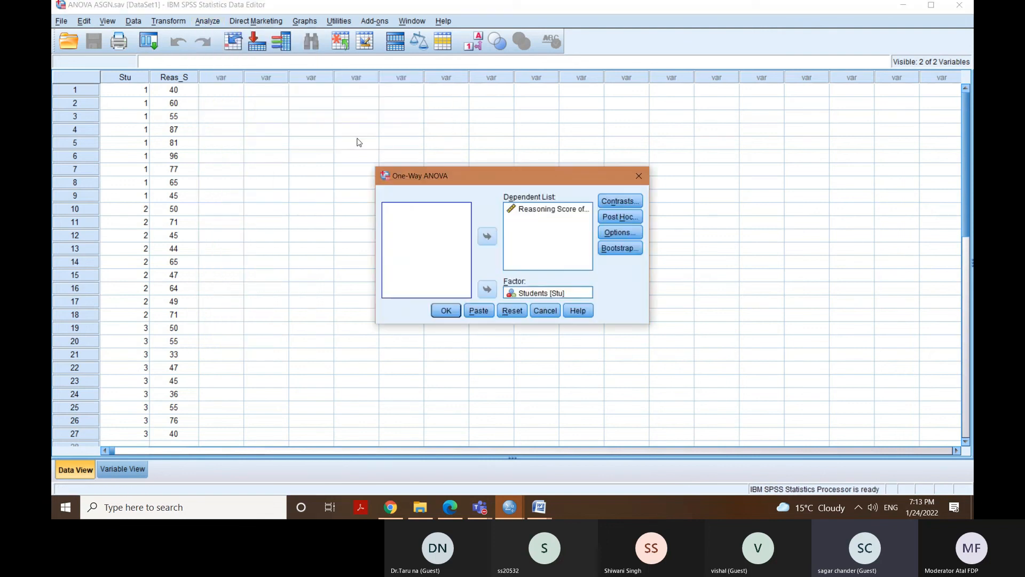
Review the Options and Post Hoc settings, keeping Descriptive, Means plot and Tukey at 0.05, and run the One-Way ANOVA.
left_click(625, 231)
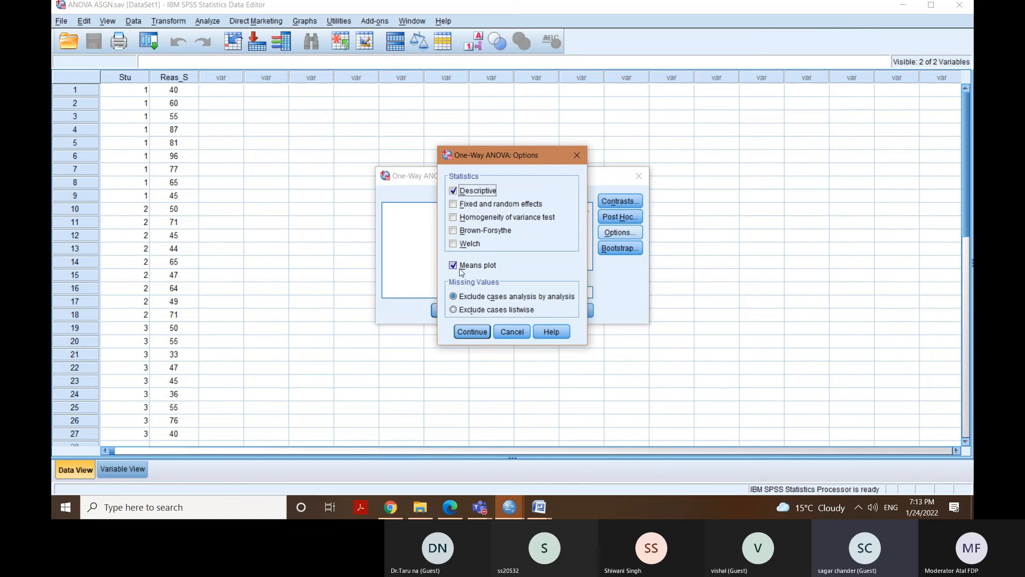
left_click(470, 331)
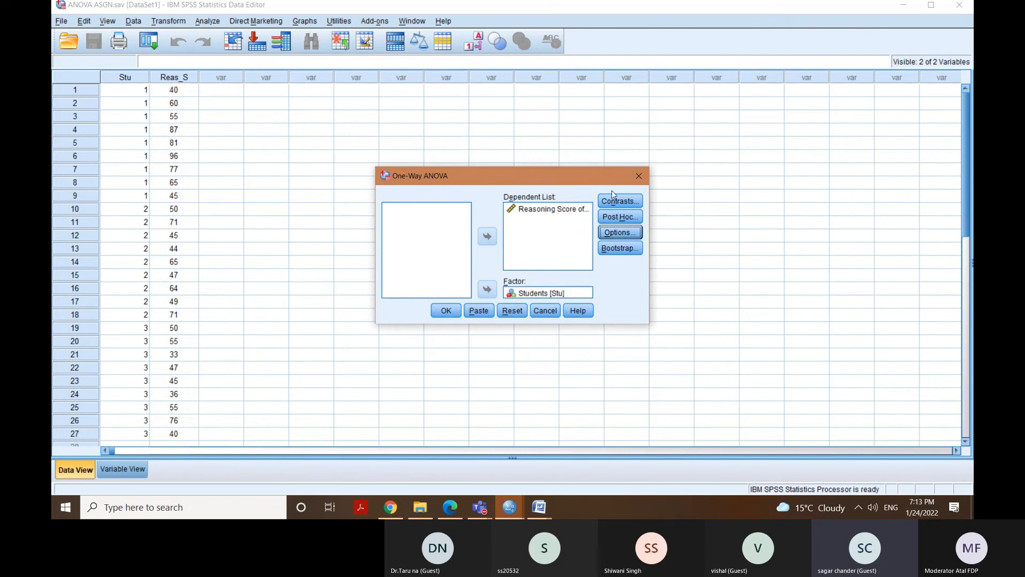
left_click(618, 215)
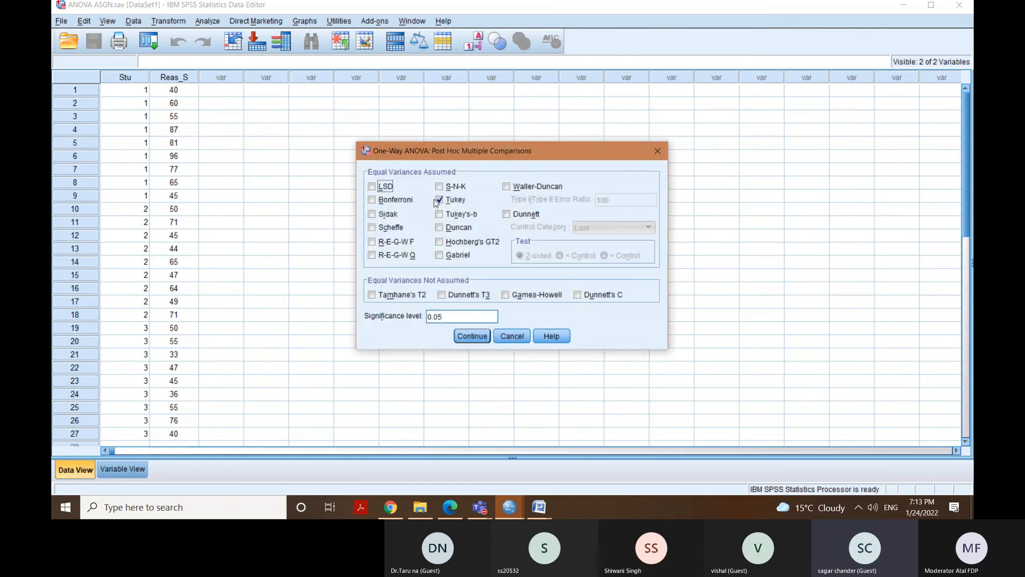
left_click(467, 338)
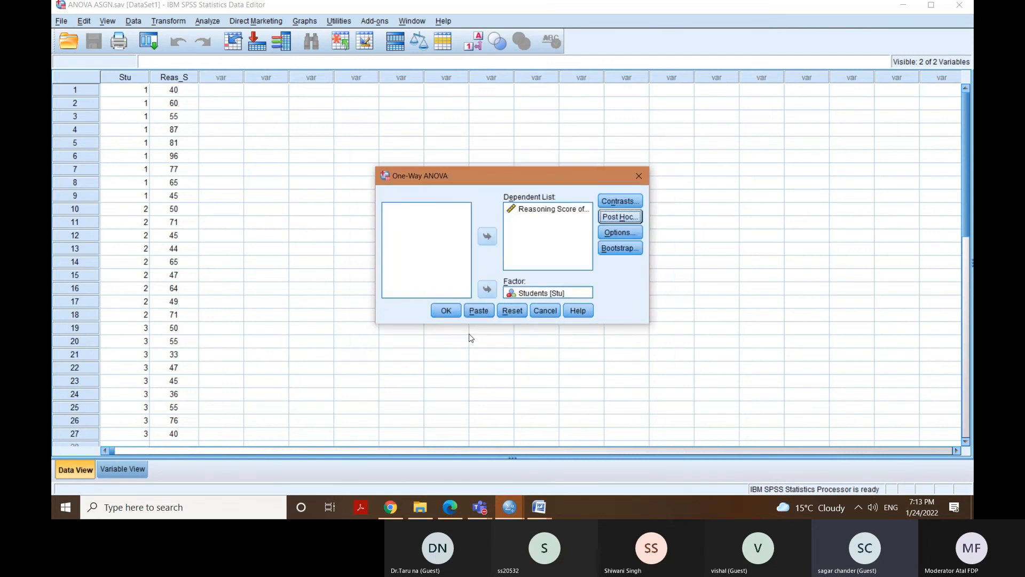
left_click(446, 311)
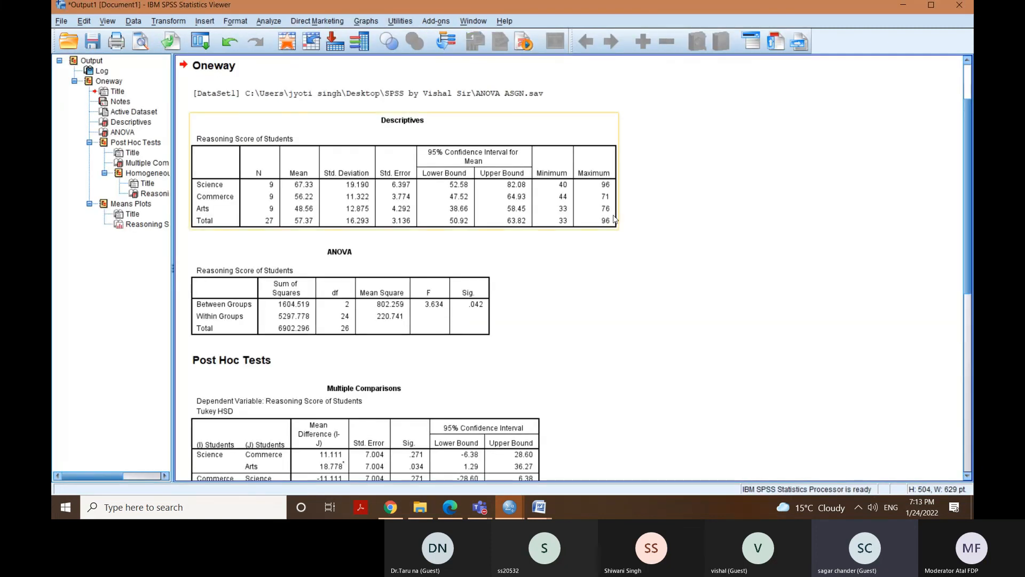
Open the Means Plots chart for editing and show data labels with the mean reasoning score on its points.
left_click_drag(968, 286, 969, 540)
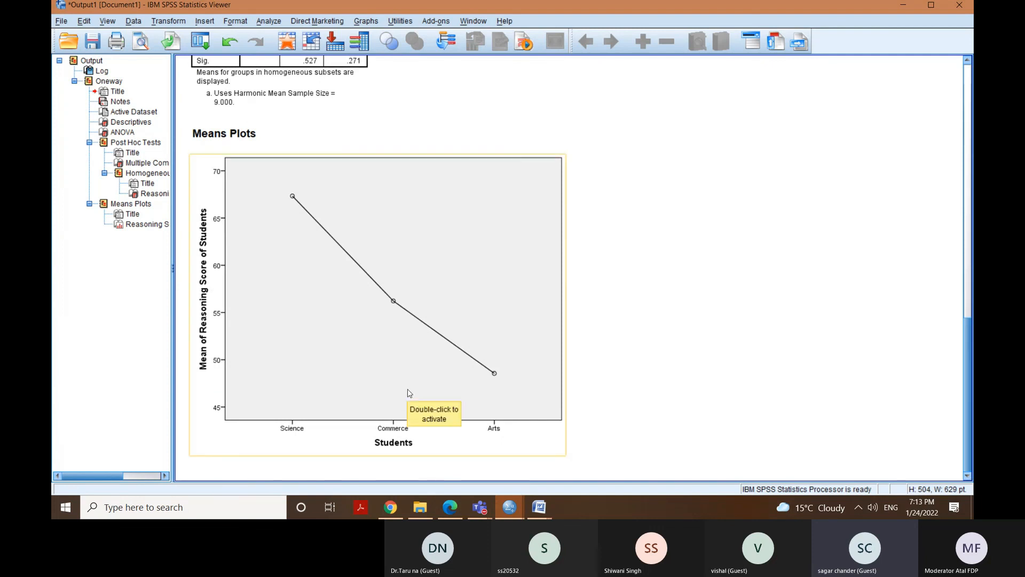
left_click(477, 276)
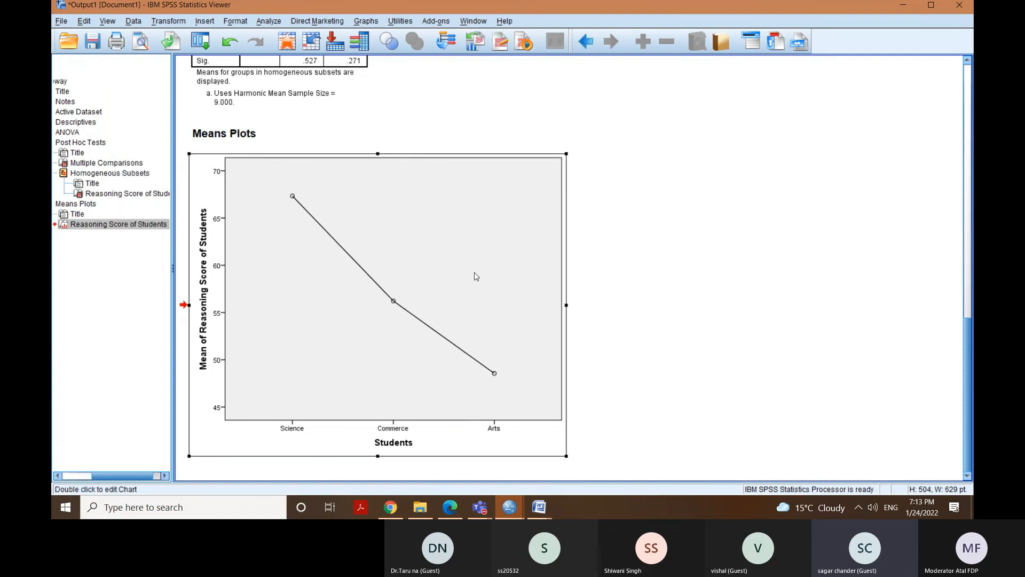
double_click(477, 276)
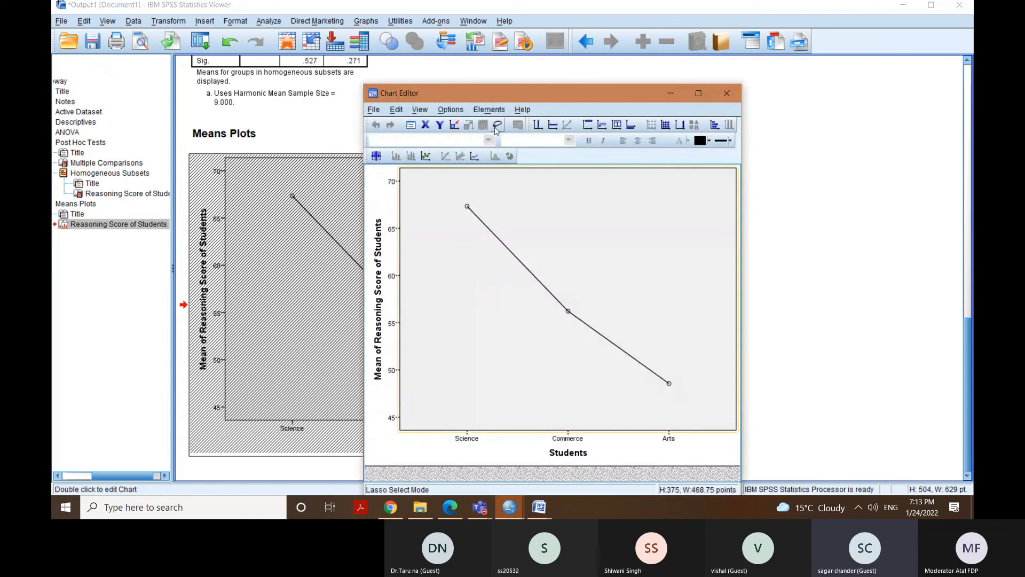
left_click(489, 110)
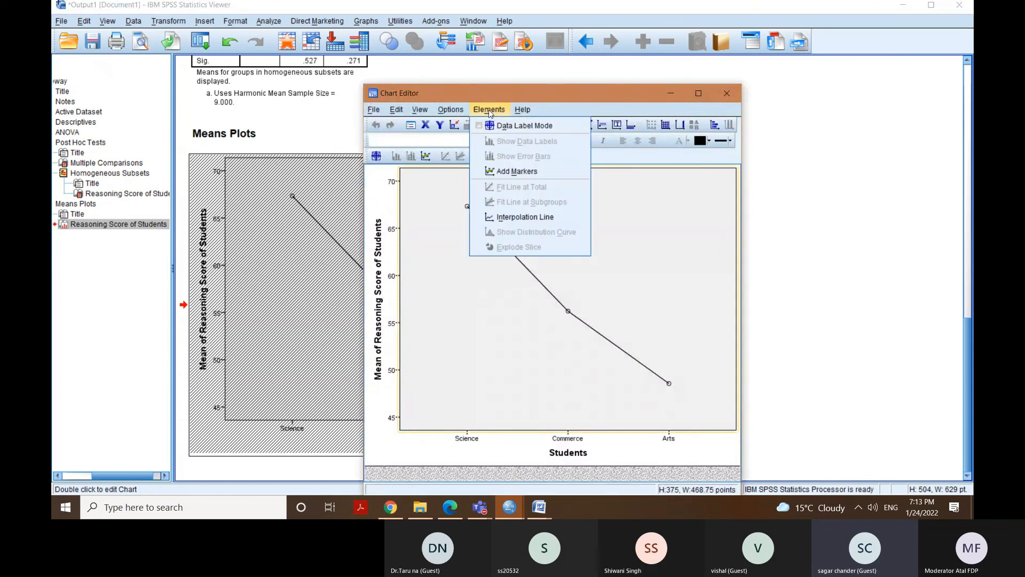
left_click(573, 355)
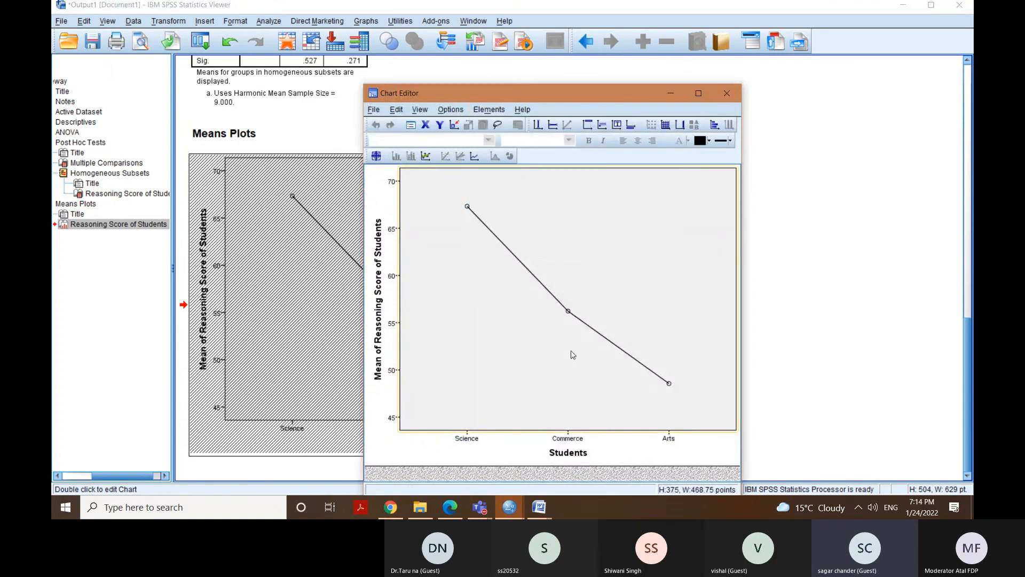
left_click(467, 207)
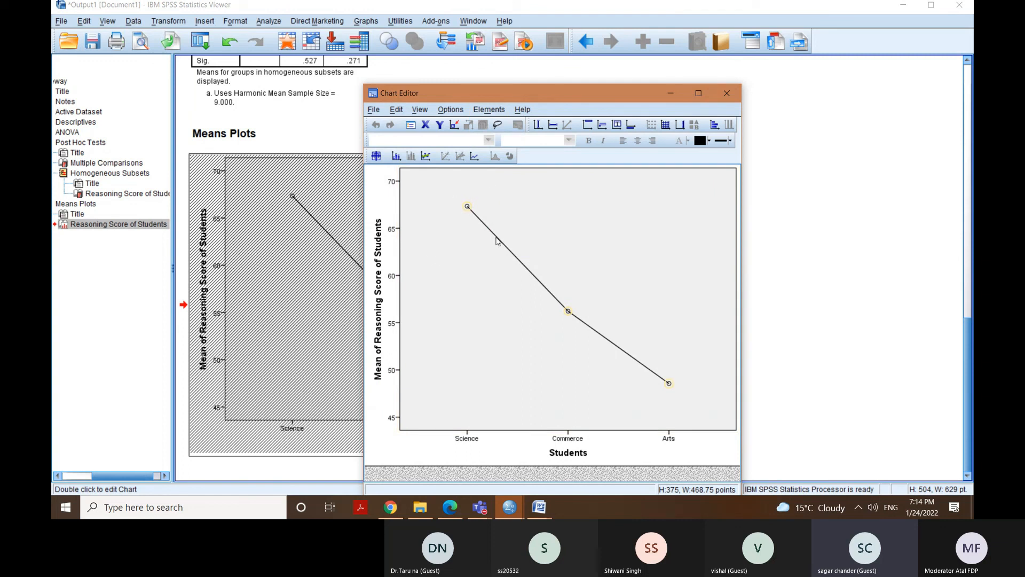
left_click(490, 109)
left_click(506, 142)
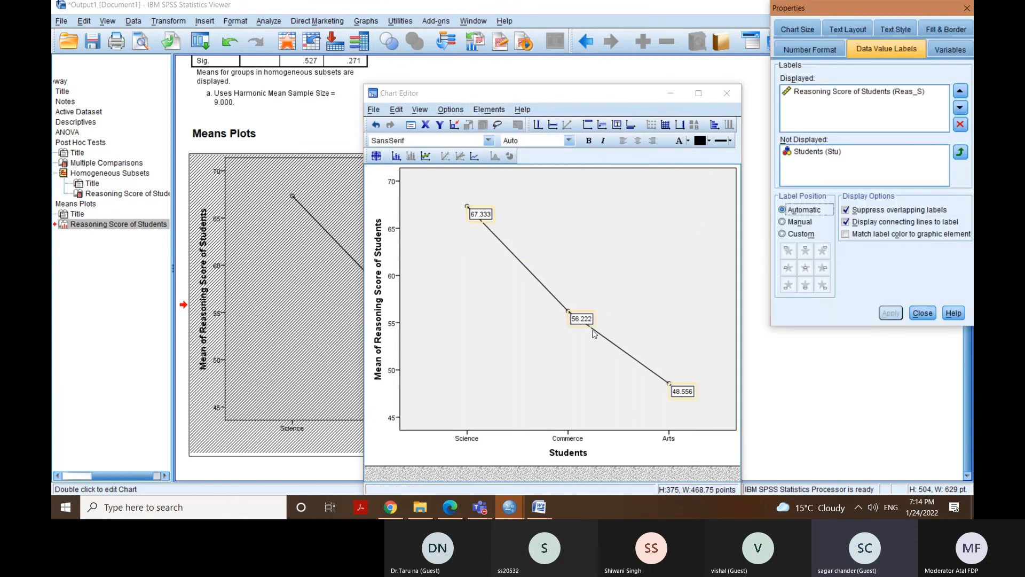
Set the data labels' number format to 2 decimal places, apply it and close the chart editor.
left_click(794, 48)
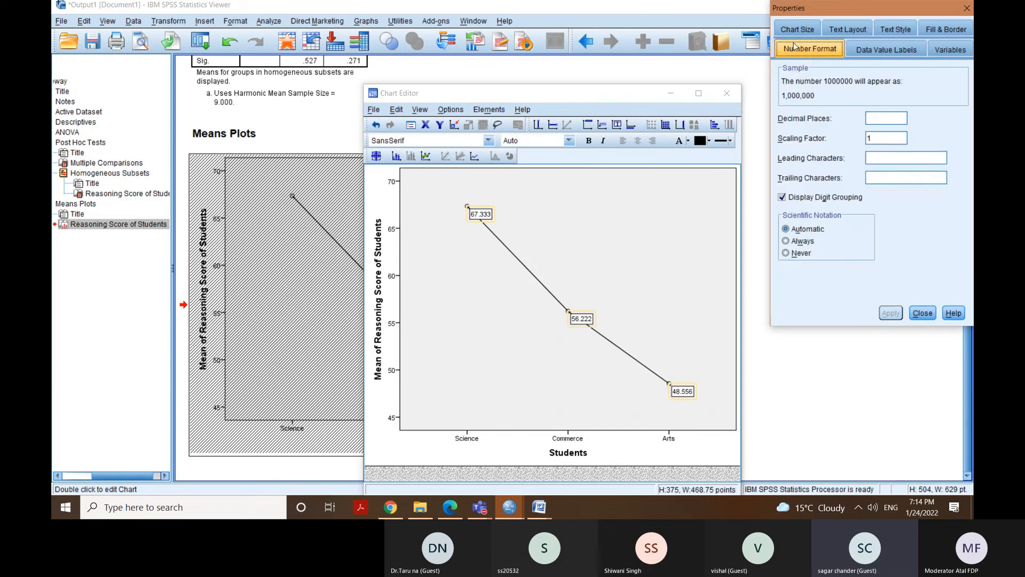
left_click(871, 118)
type("2")
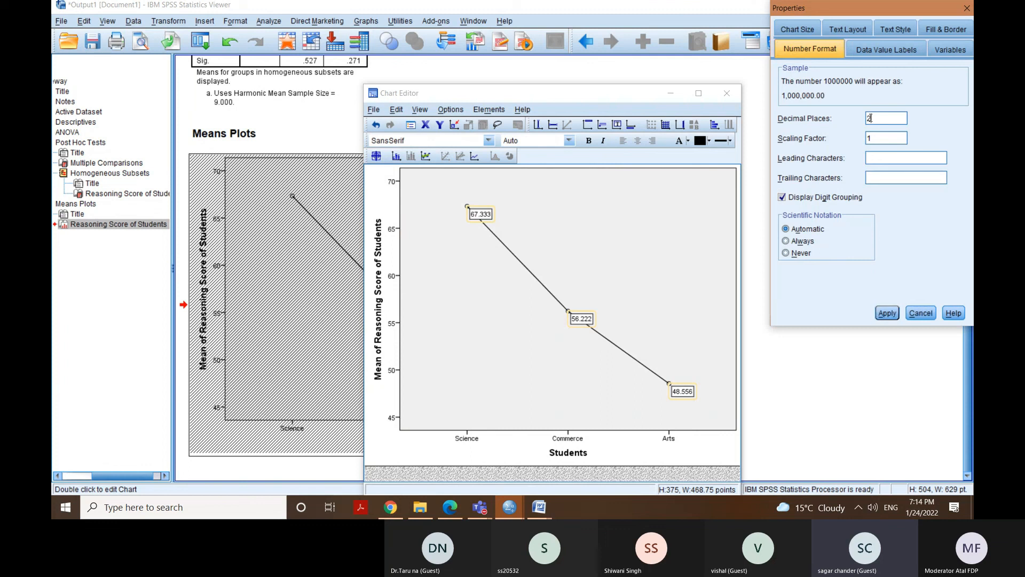
left_click(888, 314)
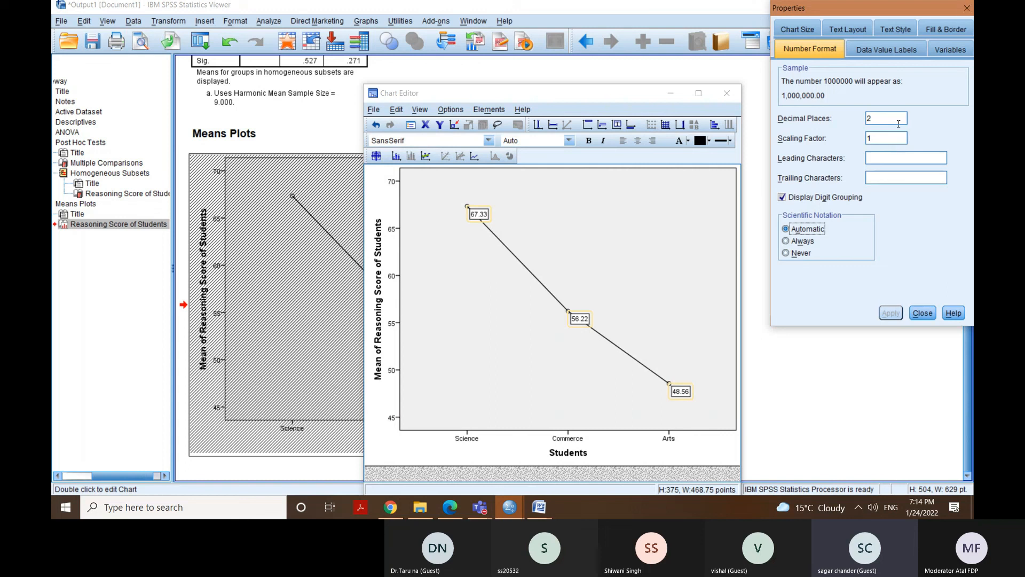
left_click(966, 8)
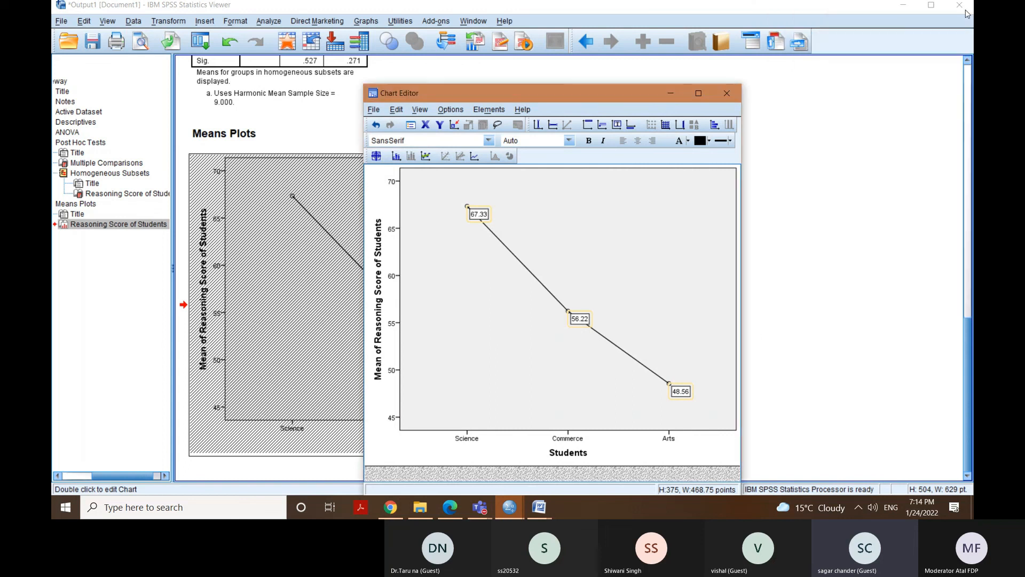
left_click(726, 93)
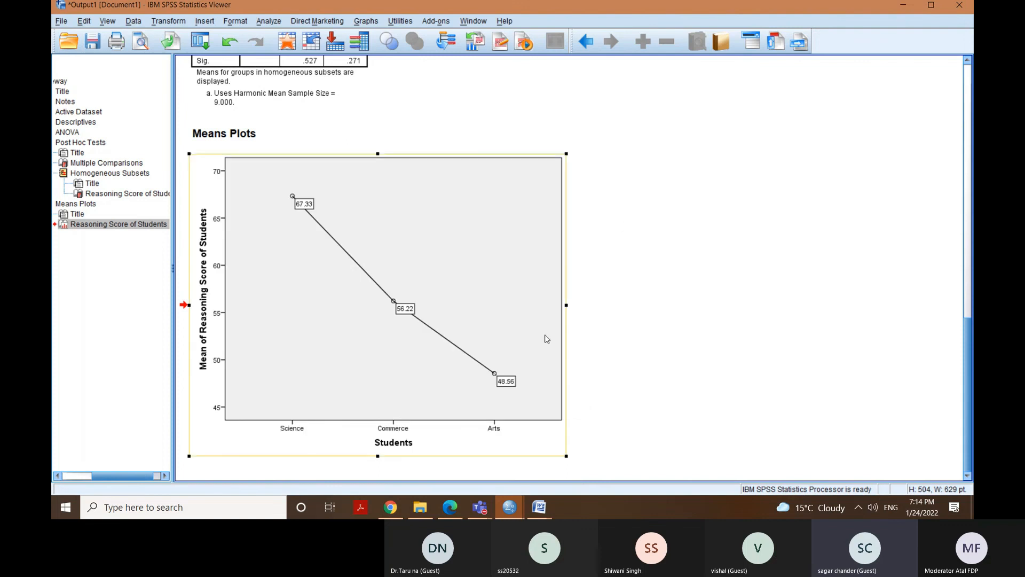
mouse_move(483, 509)
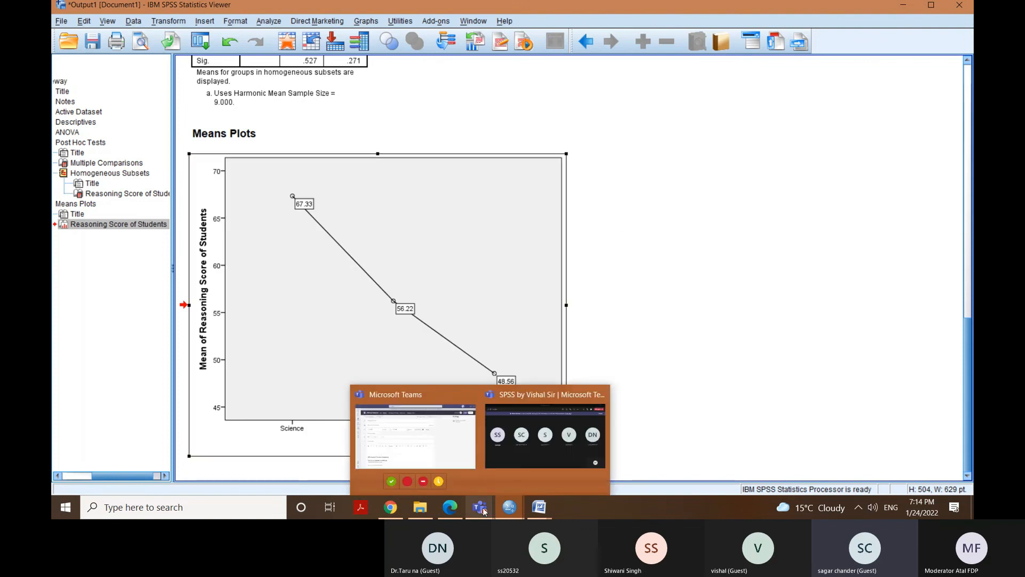